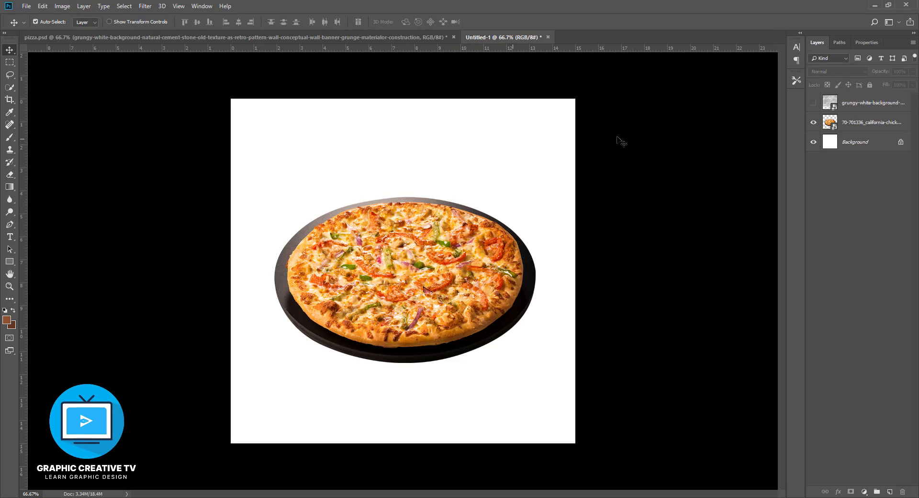
- Fill the Background layer with the dark brown background colour and accept 8c5132 as the foreground colour
left_click(850, 143)
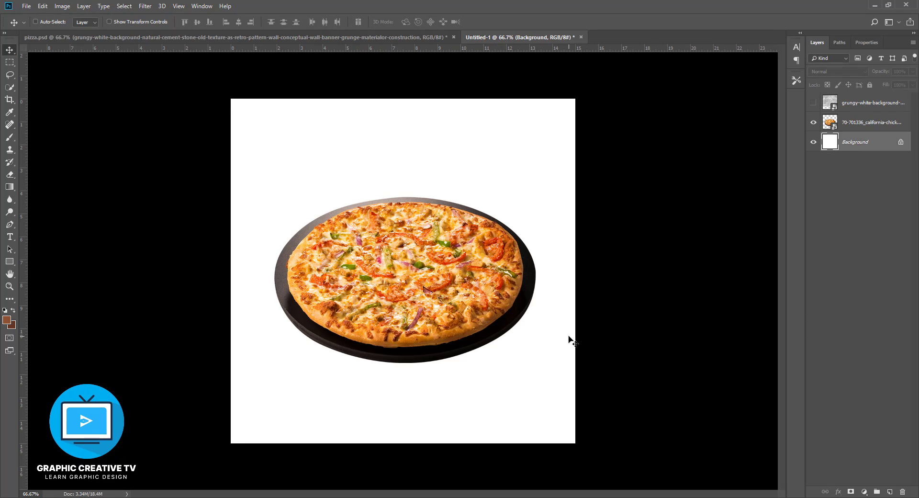
key("ctrl+BackSpace")
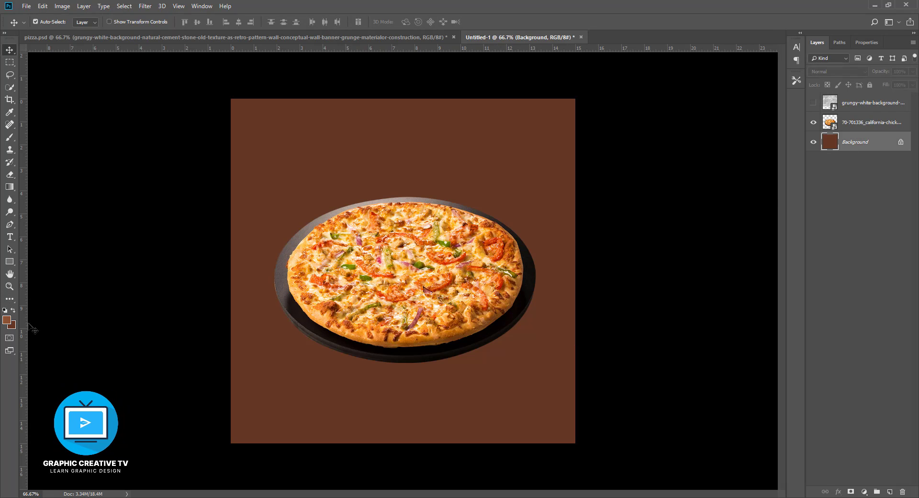
left_click(8, 320)
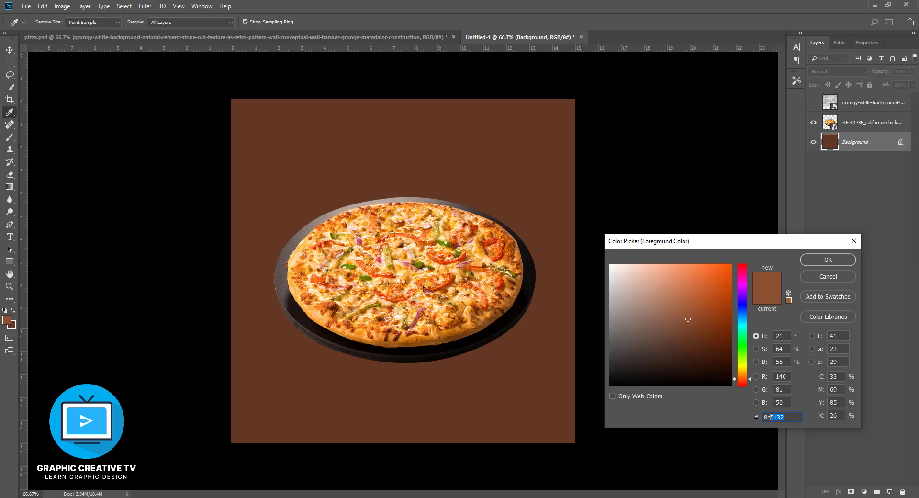
left_click(831, 261)
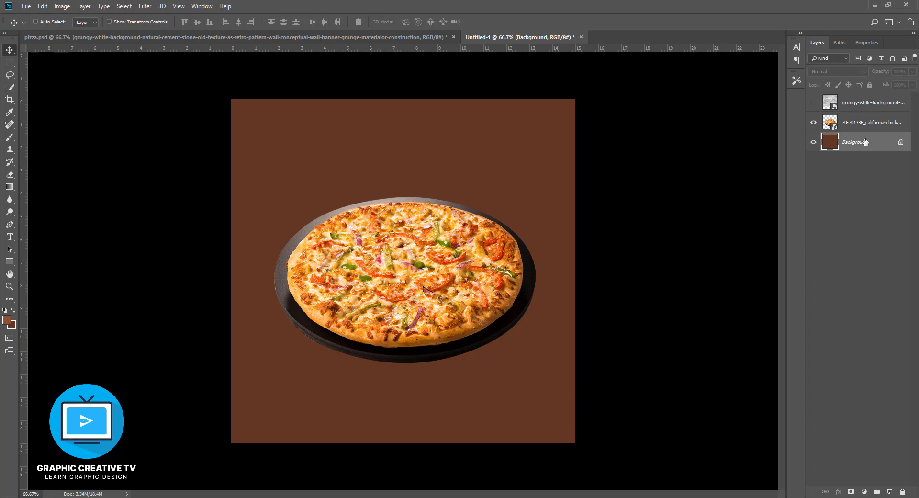
- Add a new layer above the Background and paint the canvas's lower part lighter brown with a soft 800 px brush at 51% opacity
key("ctrl+shift+n")
key("Return")
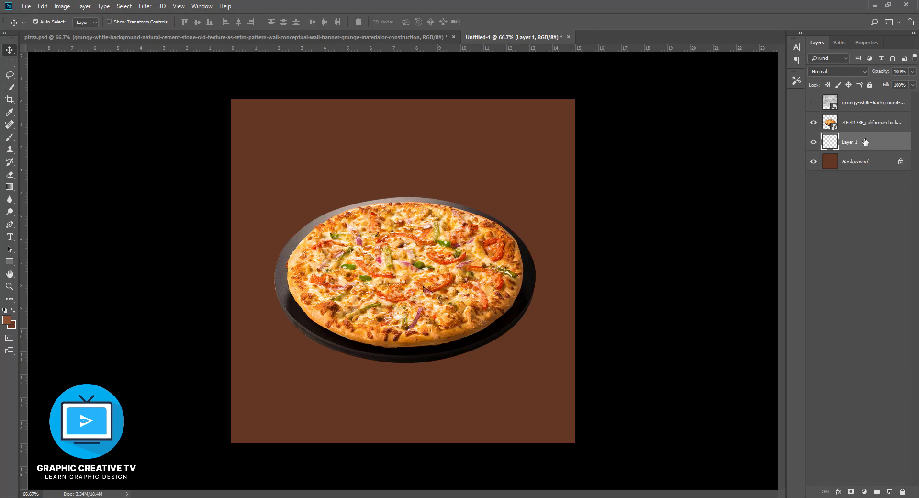
left_click(10, 137)
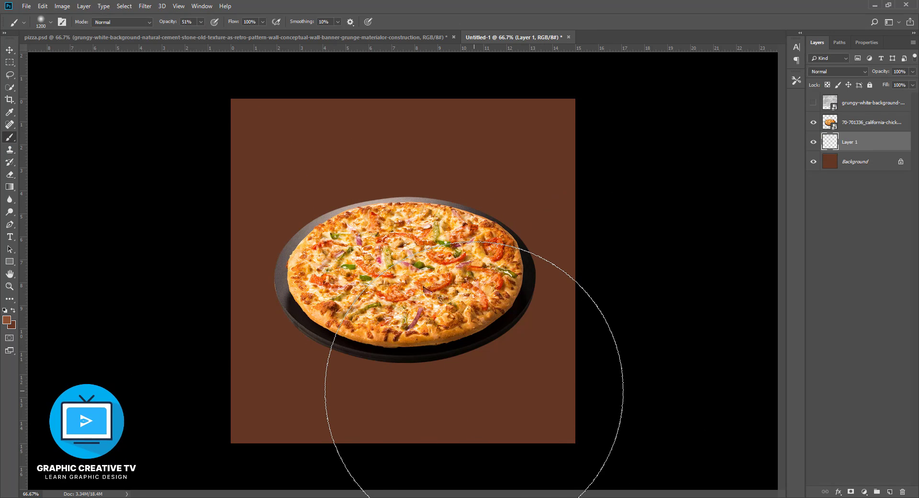
key("bracketleft")
key("bracketleft")
key("bracketleft")
key("bracketleft")
mouse_move(523, 360)
left_mouse_down()
mouse_move(436, 380)
mouse_move(288, 367)
left_mouse_up()
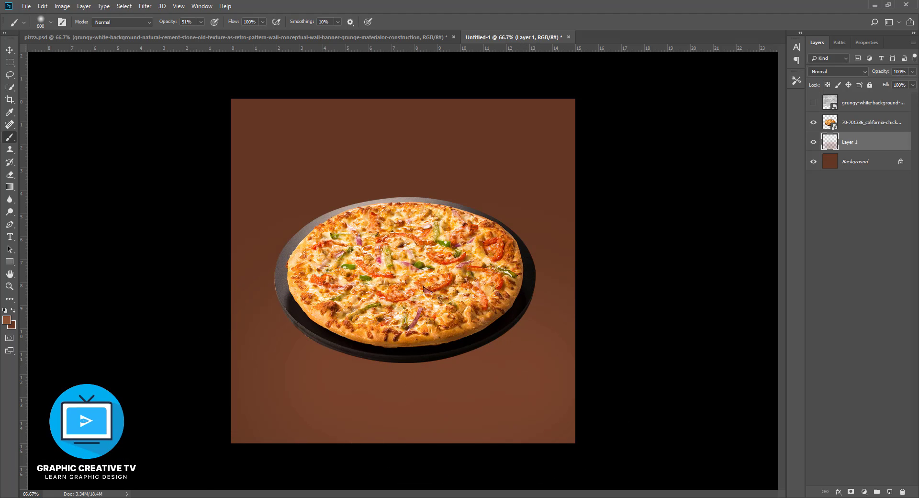
left_click_drag(604, 401, 103, 390)
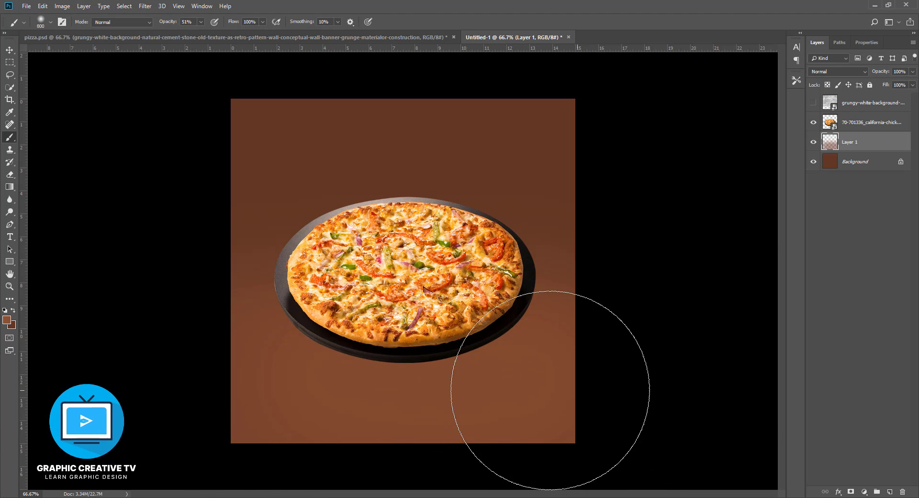
left_click(9, 50)
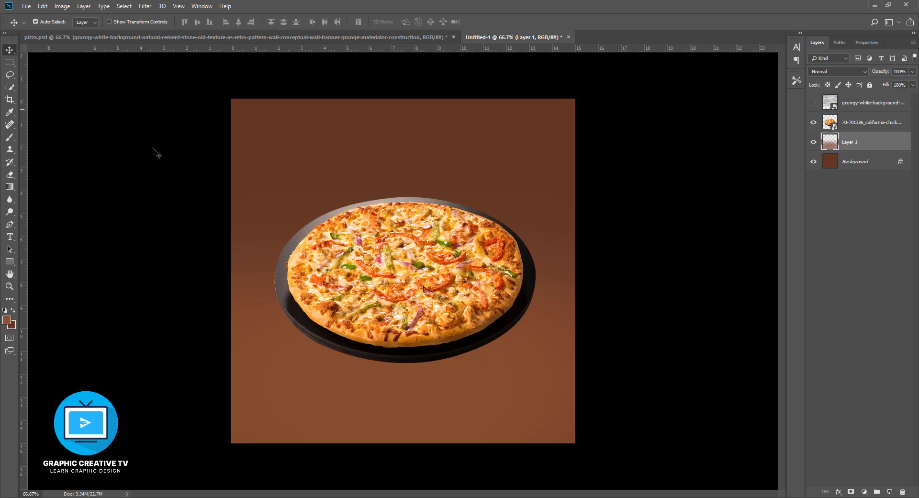
- Show the grunge texture layer, shift it down on the canvas, and place it below the pizza layer
left_click(494, 296)
left_click(813, 102)
left_click_drag(488, 150, 499, 226)
left_click(837, 70)
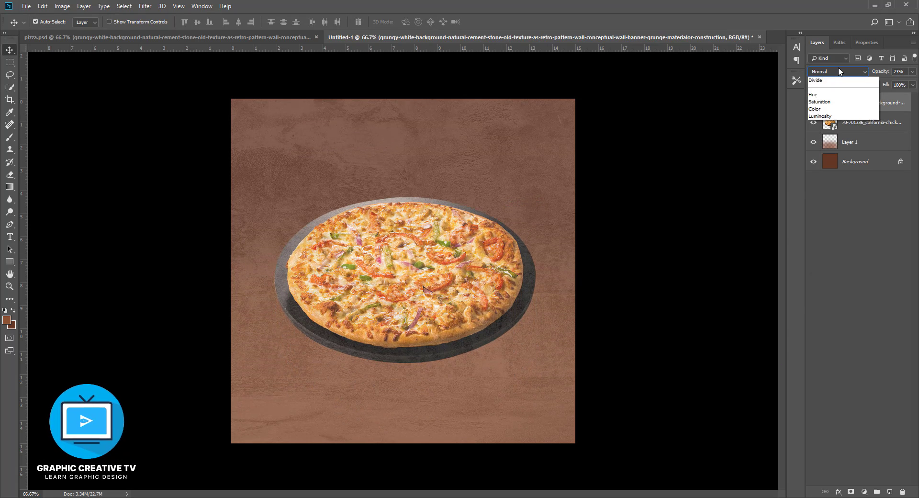
left_click(838, 71)
key("Down")
key("Down")
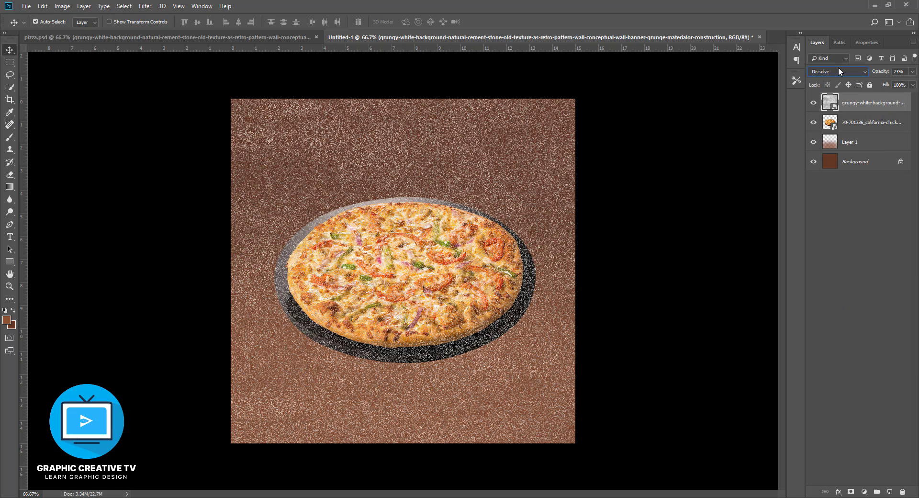
left_click_drag(858, 112, 859, 133)
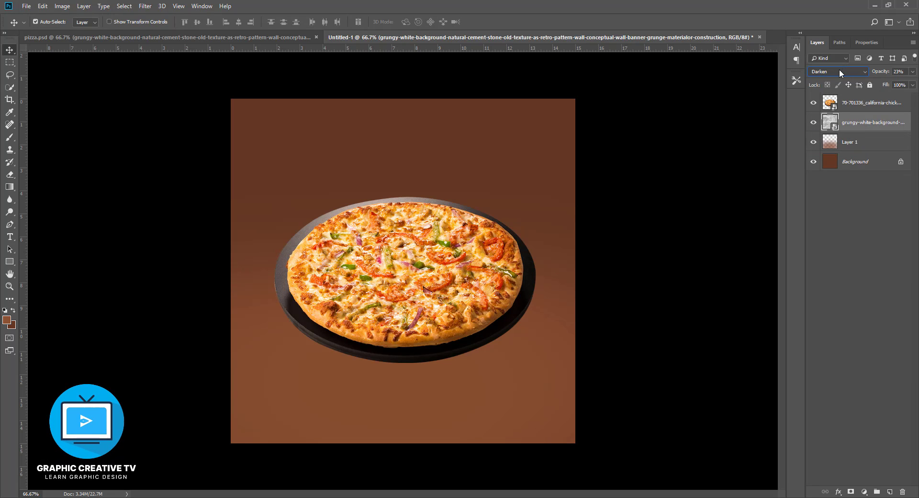
- Try the Multiply blend mode on the grunge texture layer with its opacity set to 27%
left_click(840, 71)
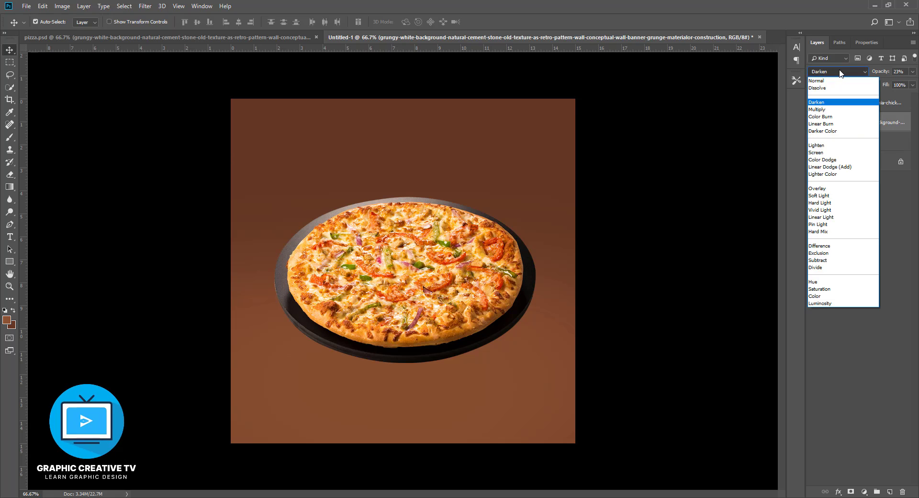
left_click(839, 72)
key("Down")
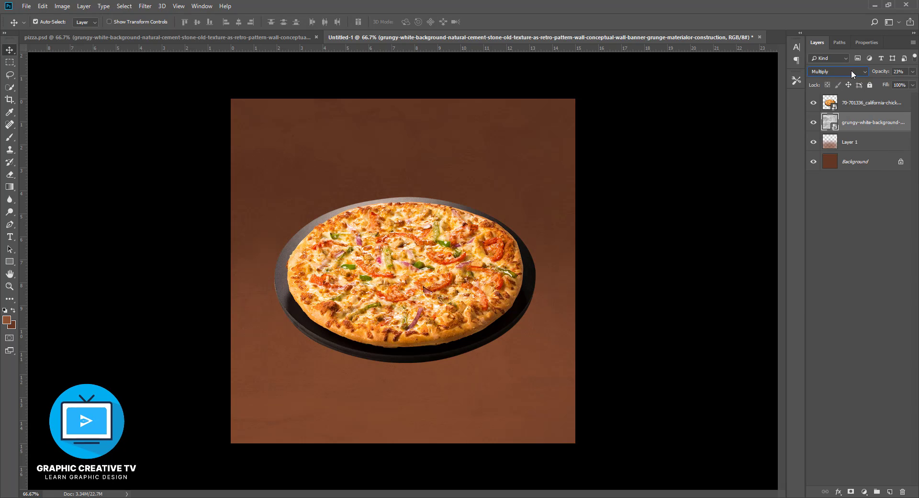
left_click(912, 72)
left_click_drag(879, 82, 880, 83)
left_click(621, 301)
- Compare the remaining blend modes on the grunge texture layer, choose Overlay, and set its opacity to 12%
scroll(832, 71, "down", 1)
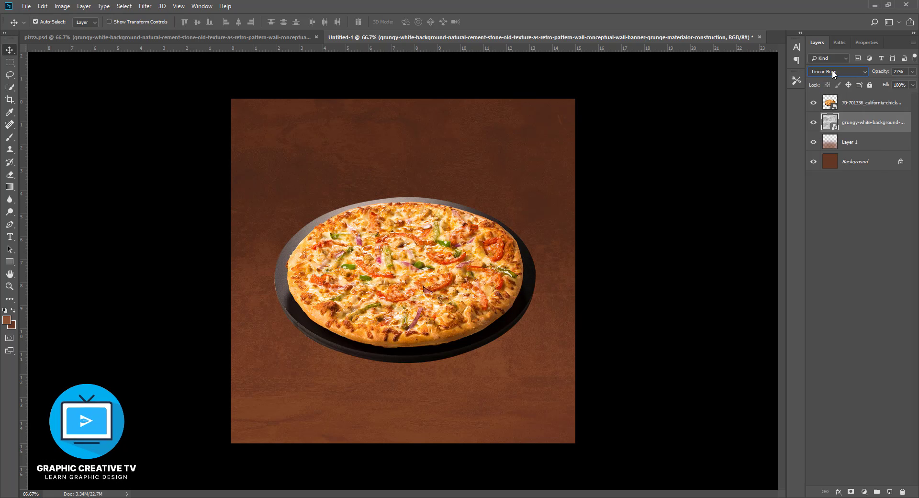
scroll(832, 70, "down", 1)
scroll(832, 70, "down", 4)
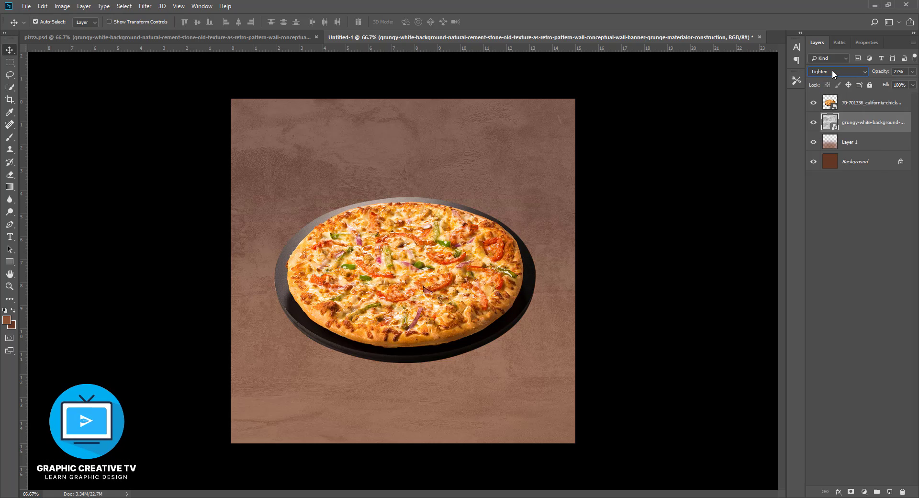
scroll(832, 71, "down", 1)
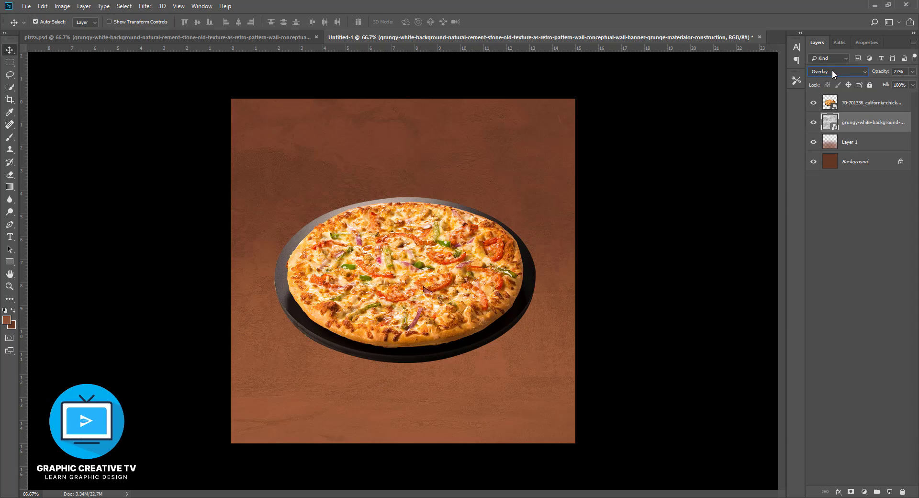
scroll(833, 73, "down", 1)
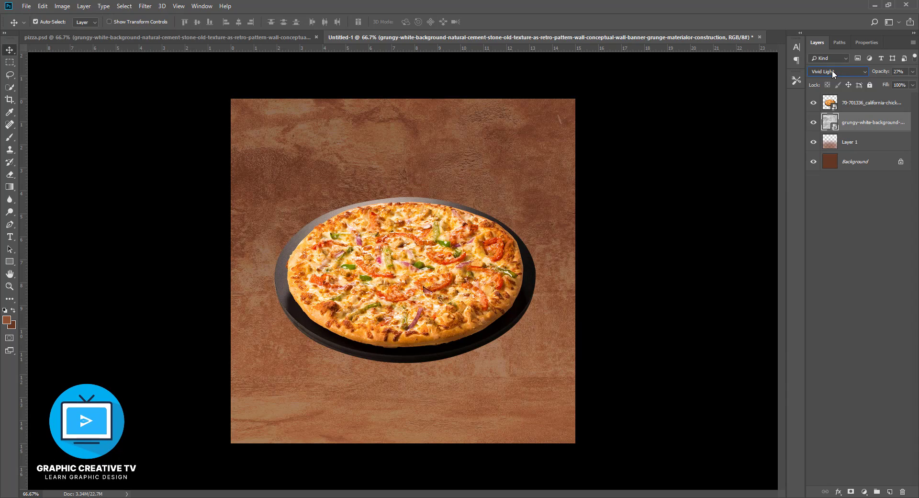
scroll(833, 73, "down", 4)
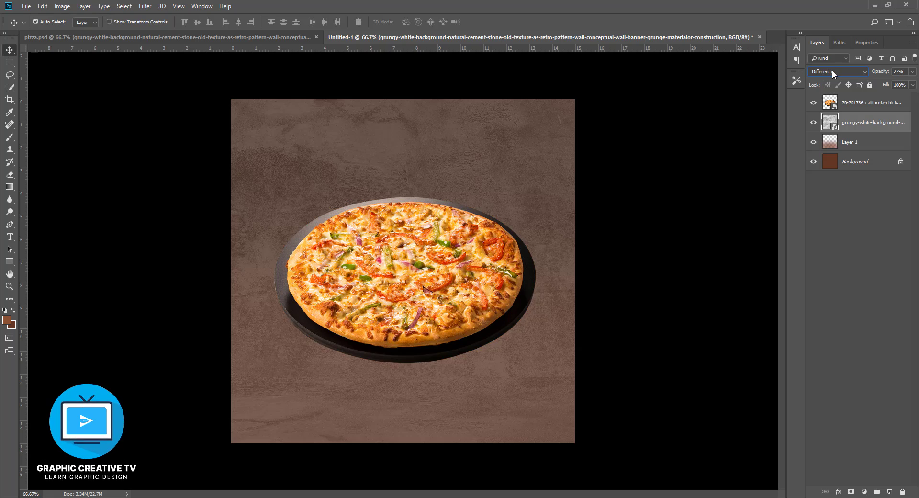
scroll(832, 72, "down", 4)
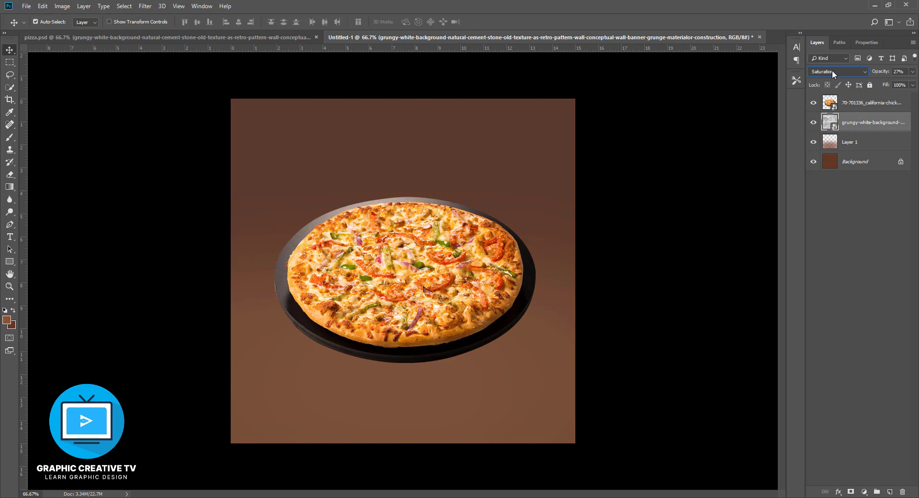
scroll(832, 70, "down", 1)
scroll(832, 70, "up", 1)
scroll(832, 70, "up", 5)
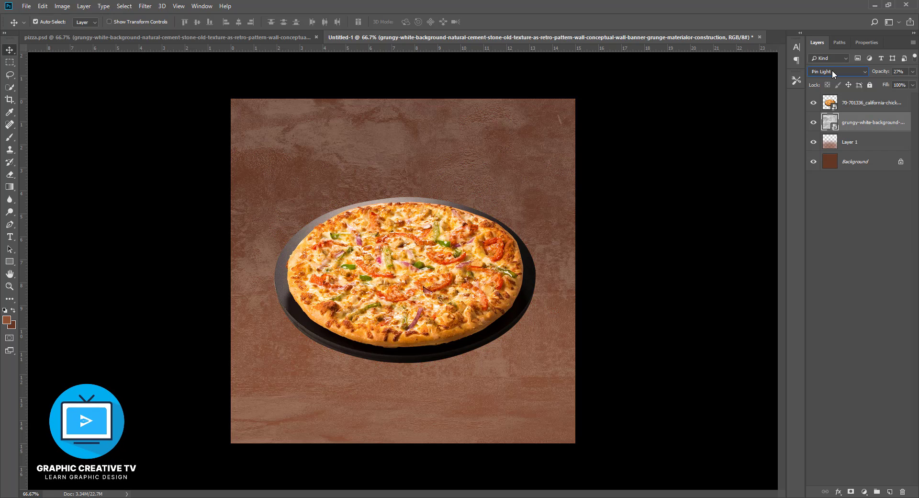
scroll(832, 71, "up", 5)
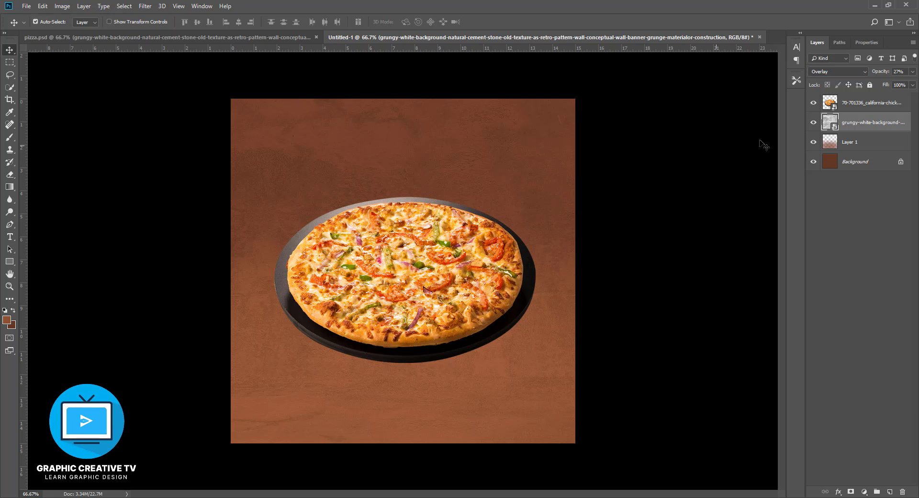
left_click(912, 72)
left_click_drag(879, 84, 873, 85)
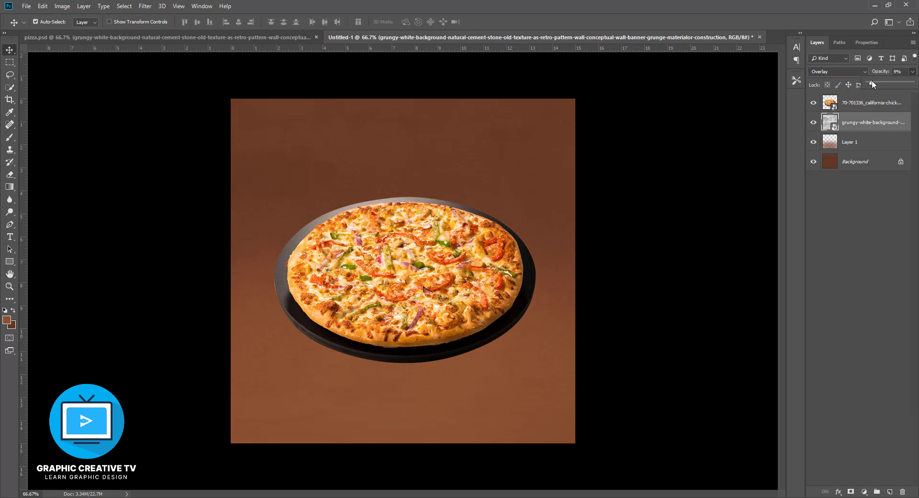
- Duplicate the pizza layer and turn the lower copy fully black by reducing its lightness with Hue/Saturation
left_click(459, 289)
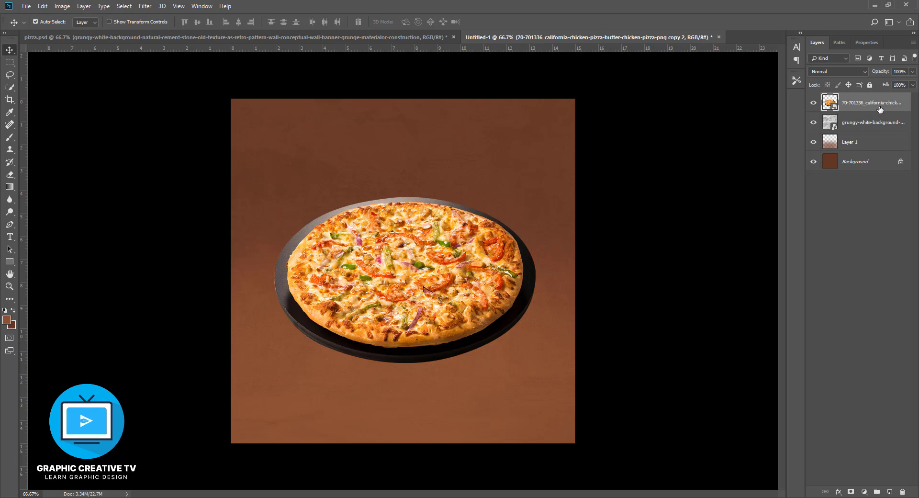
key("ctrl+j")
left_click(844, 126)
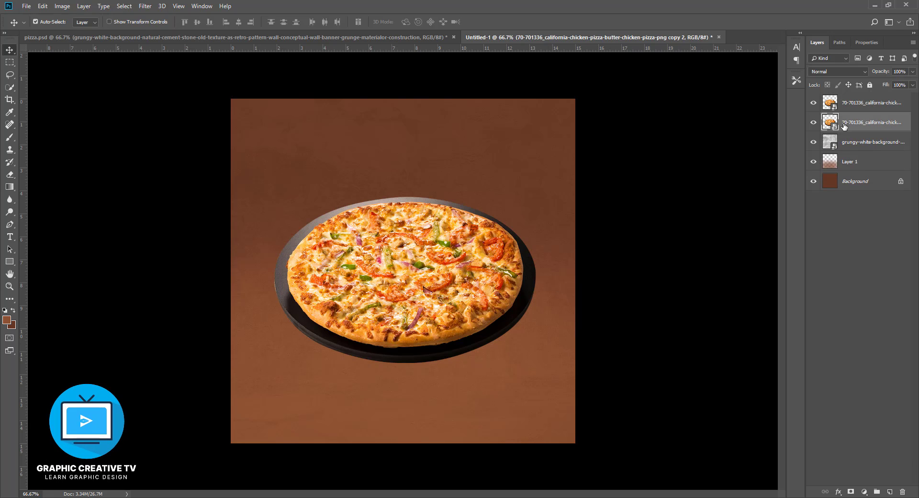
key("ctrl+u")
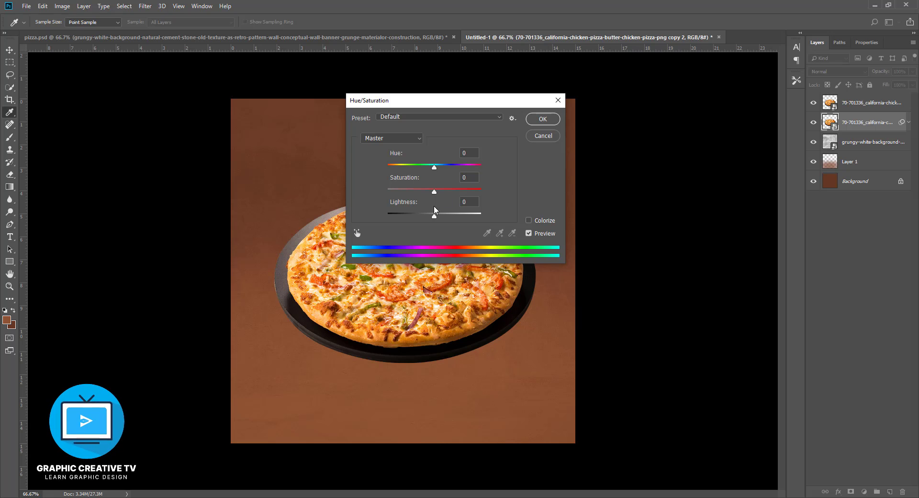
left_click_drag(435, 215, 411, 216)
left_click(538, 120)
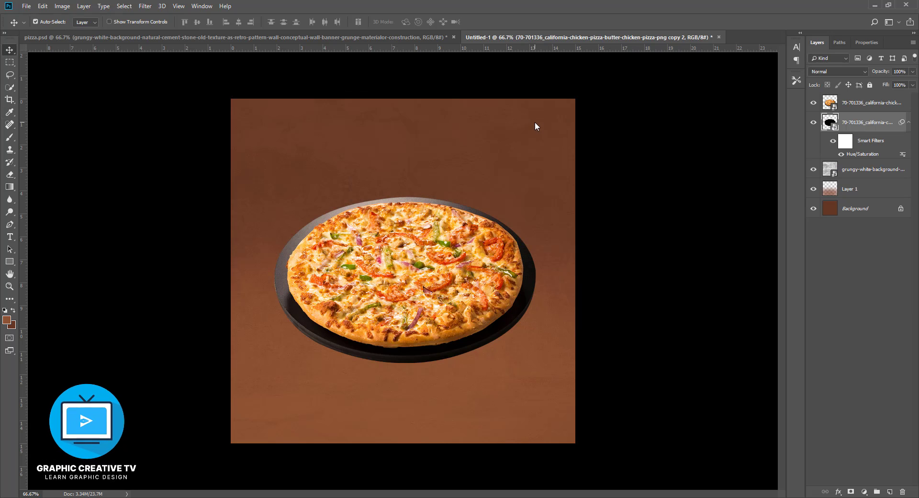
- Nudge the black pizza copy slightly downward so it peeks out beneath the pan as a shadow
key("Down")
key("Down")
key("Down")
key("Down")
key("Down")
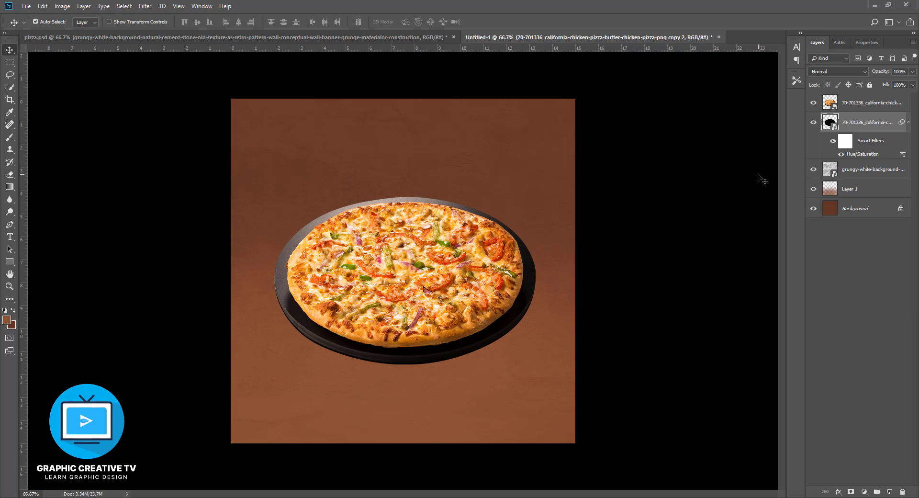
key("Down")
key("Down")
key("Down")
key("Down")
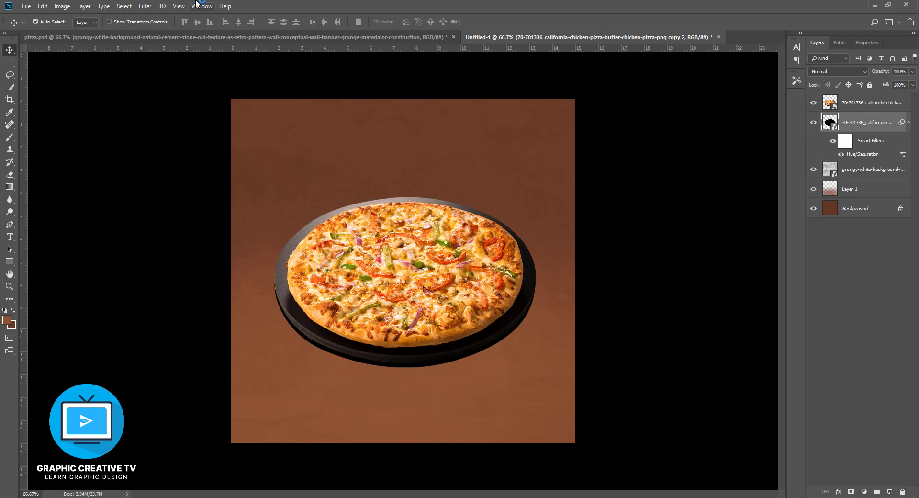
- Soften the black pizza copy's edge with a small-radius Gaussian Blur, and leave no layer selected
left_click(145, 6)
mouse_move(225, 115)
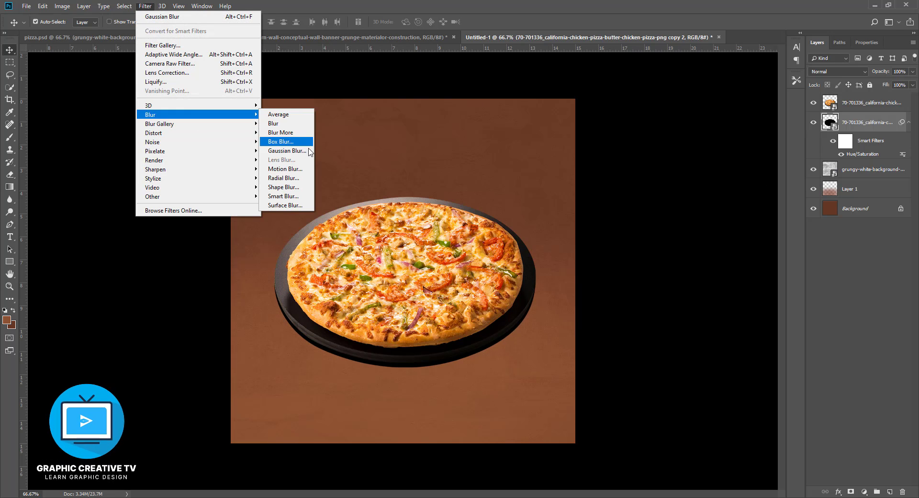
left_click(287, 151)
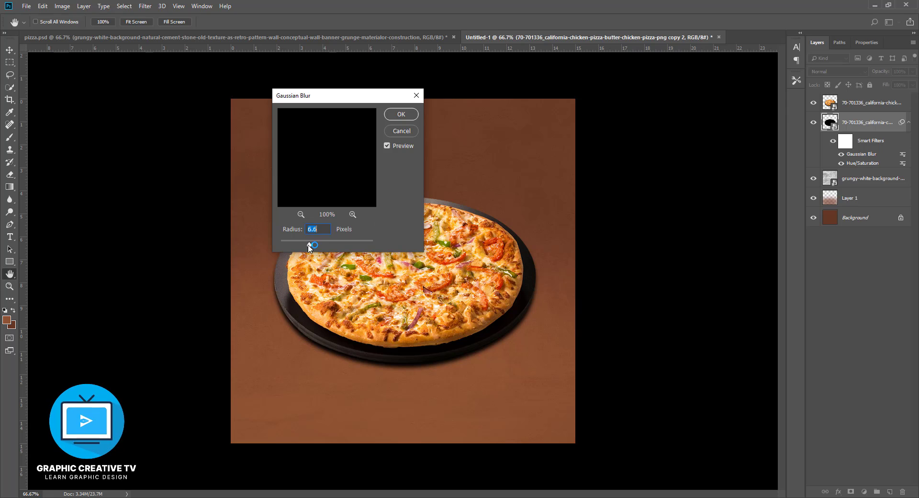
left_click_drag(309, 246, 316, 246)
left_click_drag(301, 242, 302, 243)
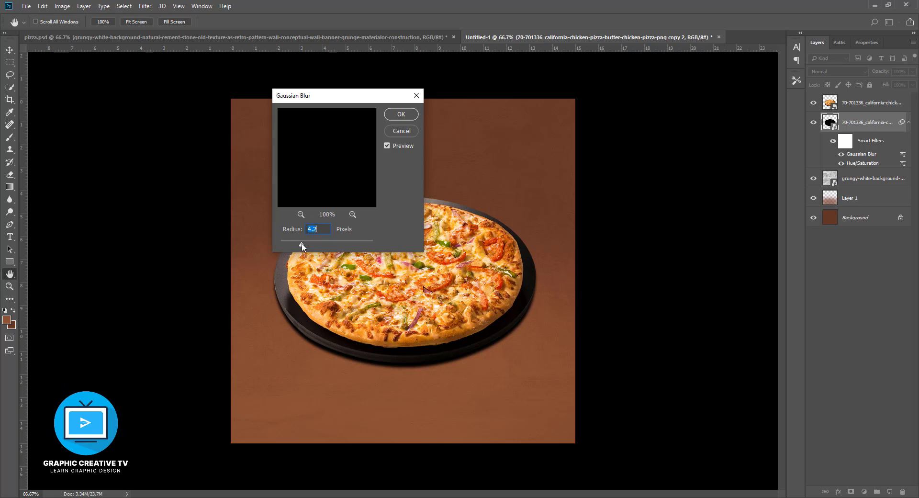
left_click(394, 116)
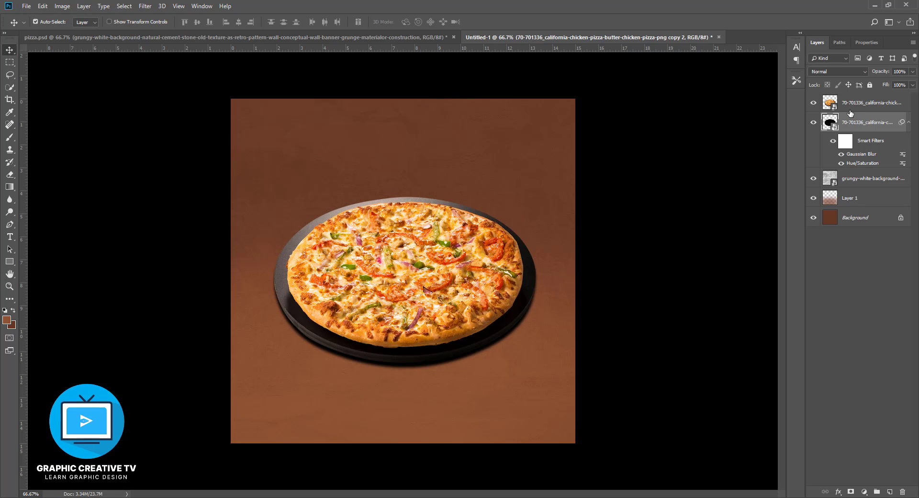
left_click(477, 318)
left_click(613, 301)
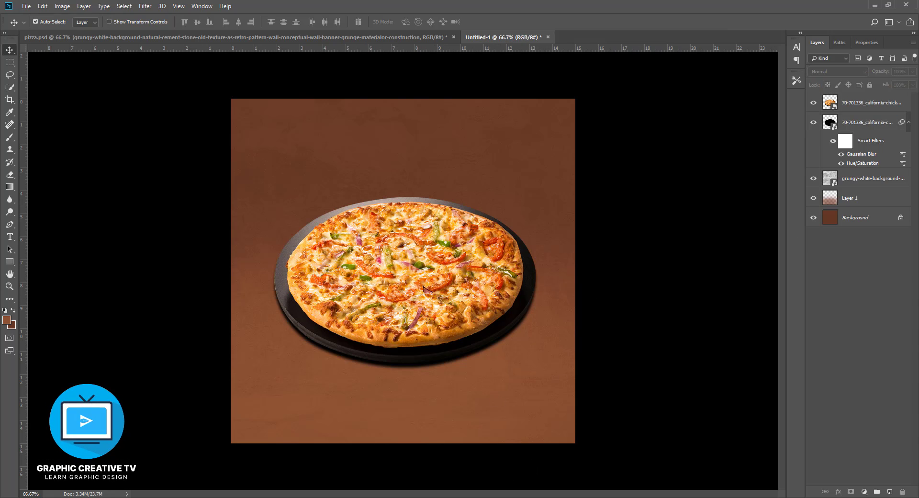
left_click(617, 305)
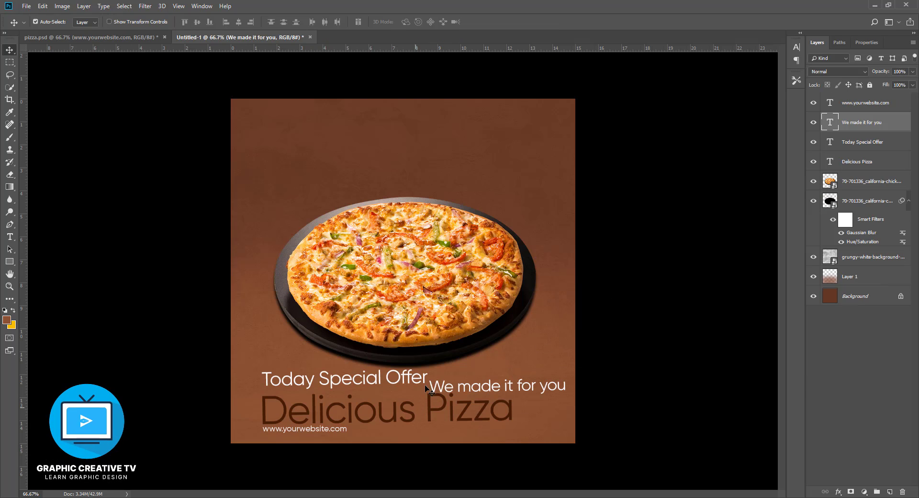
- Draw a rectangle about 960 × 164 px above the pizza with no fill and a 1 px yellow stroke
left_click(9, 261)
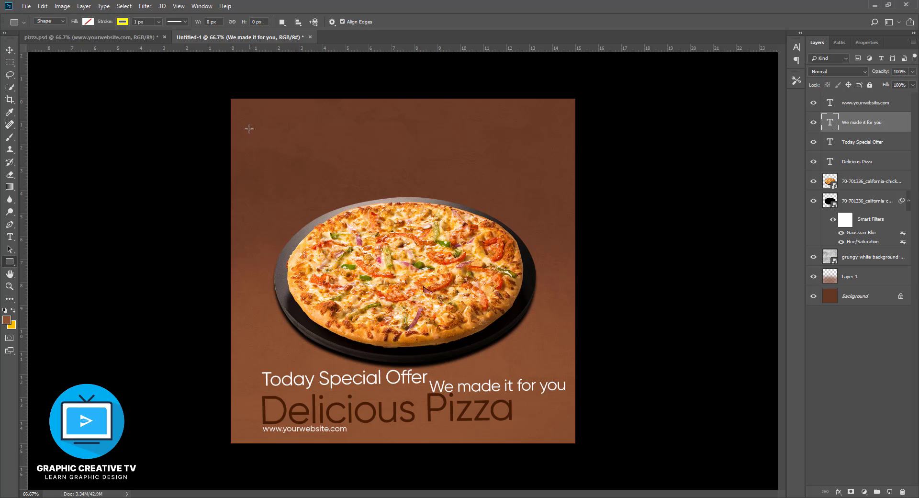
left_click_drag(249, 129, 555, 180)
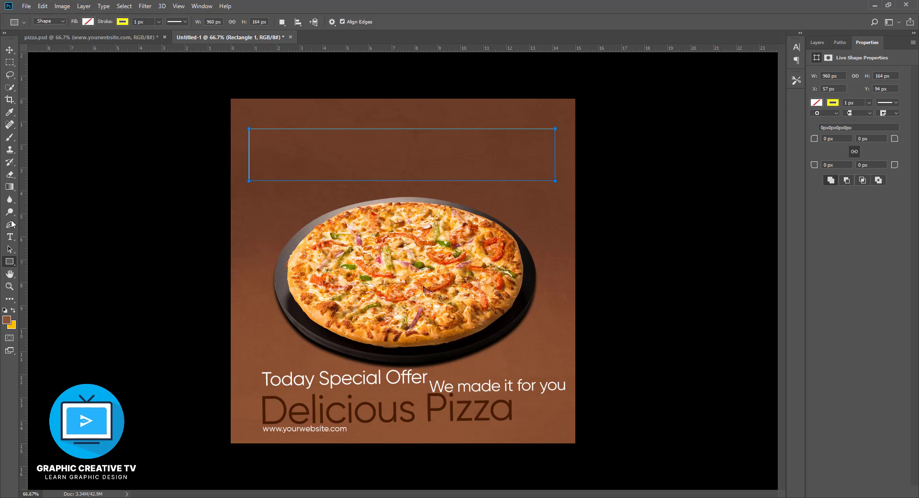
- Stretch the yellow outlined rectangle vertically into a frame about 960 × 999 px around the pizza and text
left_click(122, 23)
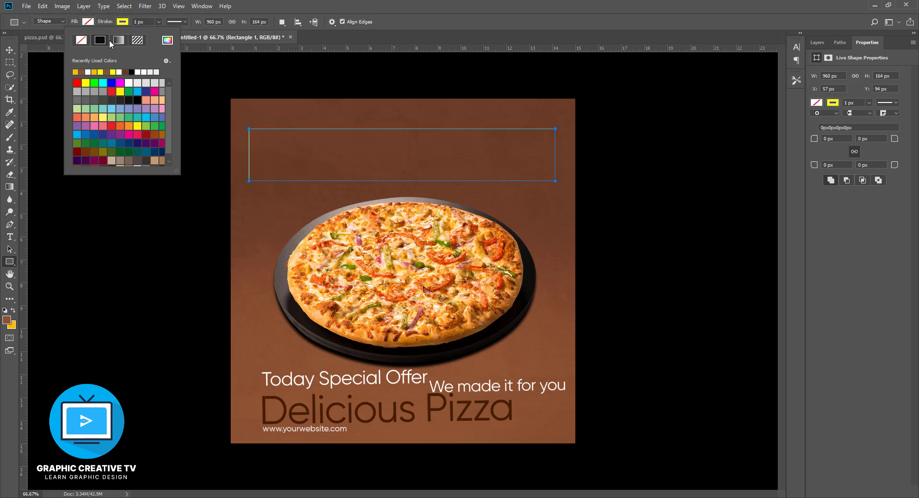
left_click(9, 50)
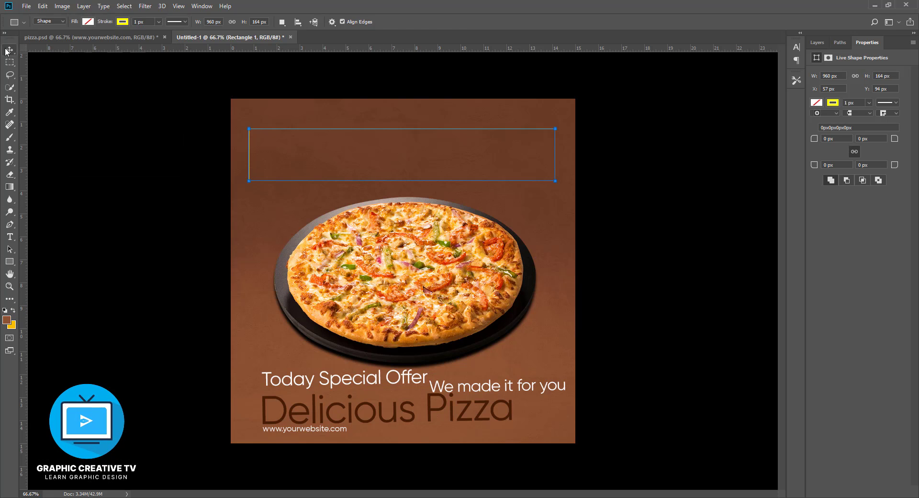
key("ctrl")
key("ctrl+t")
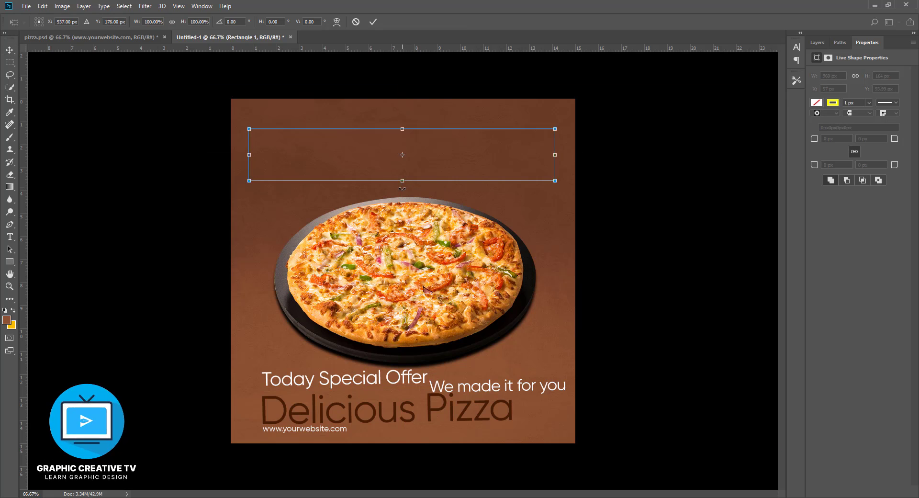
left_click_drag(402, 189, 428, 435)
mouse_move(403, 130)
left_mouse_down()
mouse_move(404, 101)
mouse_move(405, 115)
left_mouse_up()
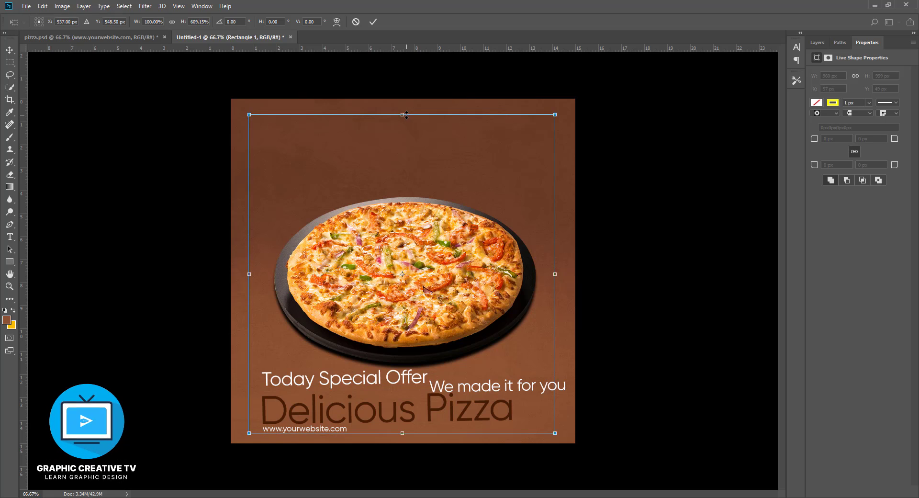
key("Return")
- Centre the yellow frame vertically and horizontally on the whole canvas, and clear the selection
key("ctrl+a")
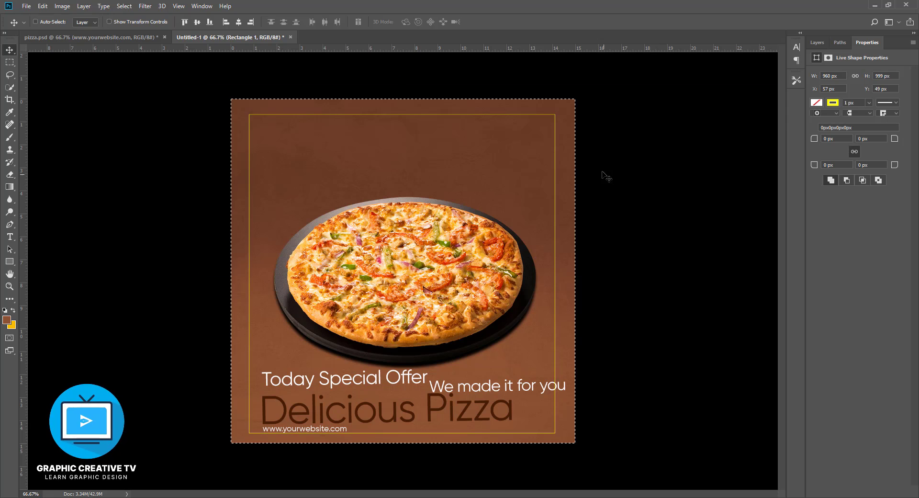
left_click(197, 21)
left_click(239, 22)
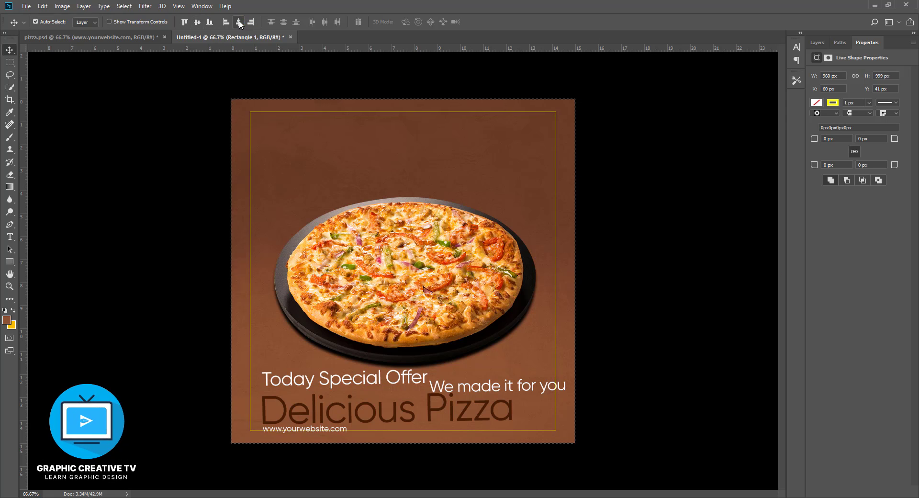
key("ctrl+d")
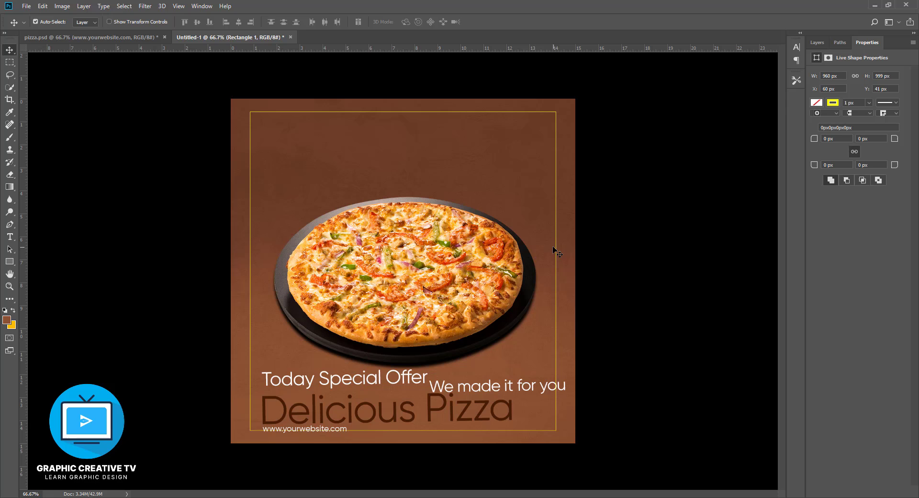
left_click(386, 113)
key("ctrl+t")
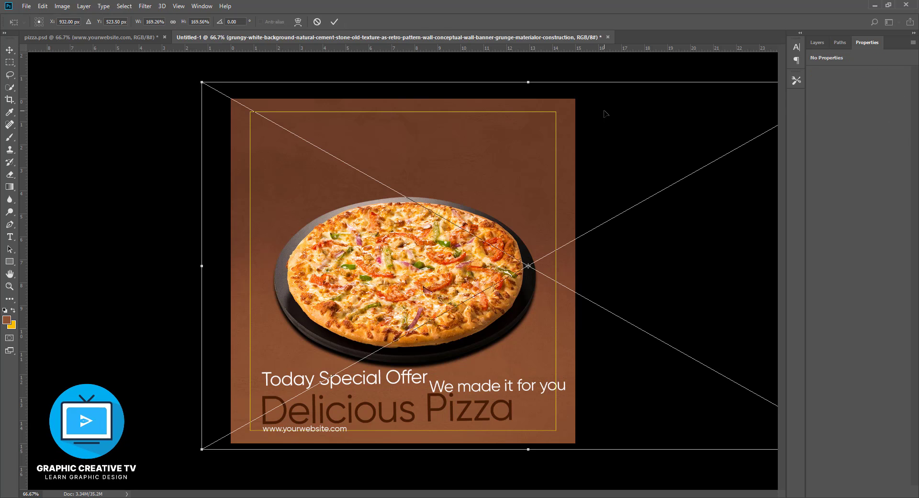
key("Return")
- Select the Rectangle 1 layer and pull the frame's top and bottom edges slightly inward to a height of about 987 px
left_click(817, 42)
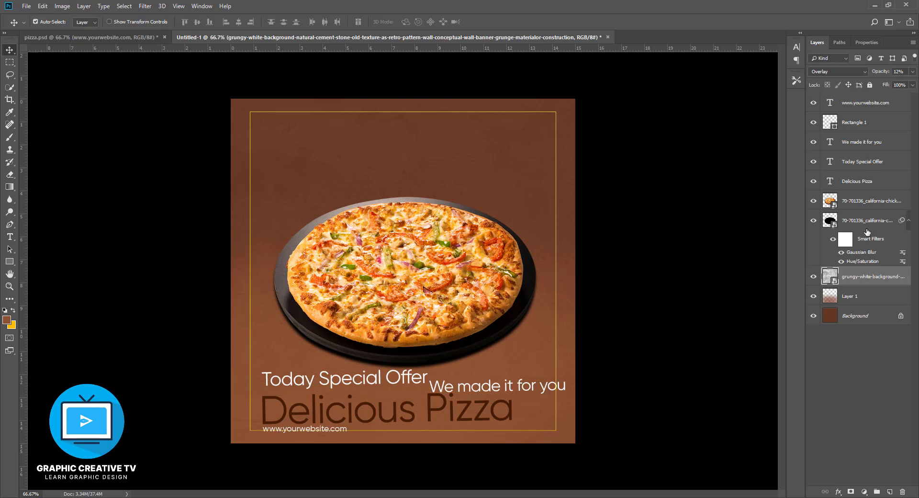
left_click(862, 128)
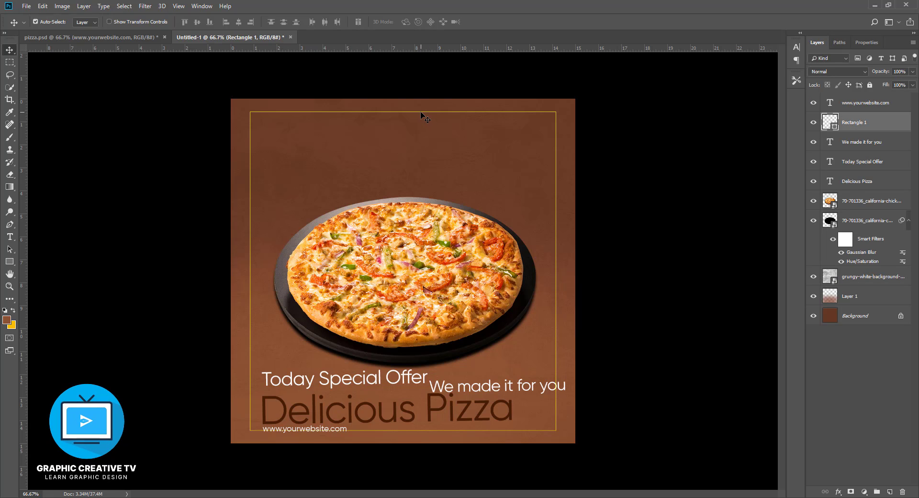
key("ctrl+t")
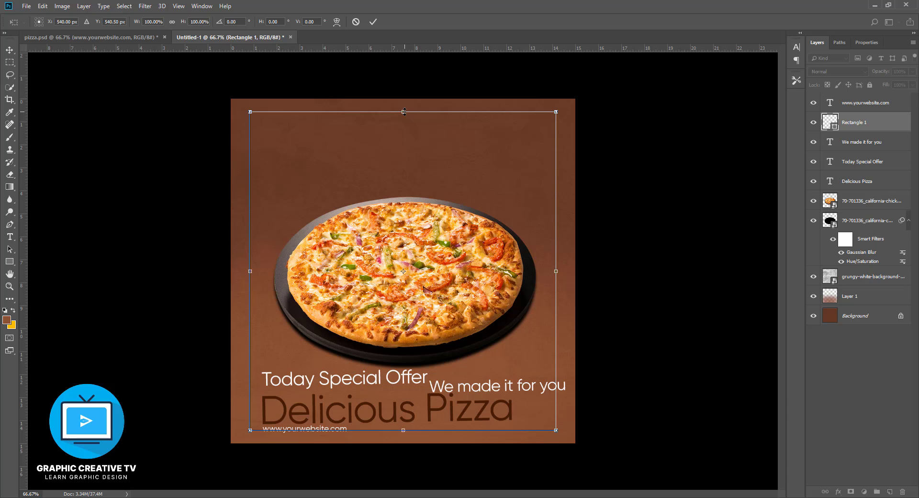
left_click_drag(404, 112, 404, 114)
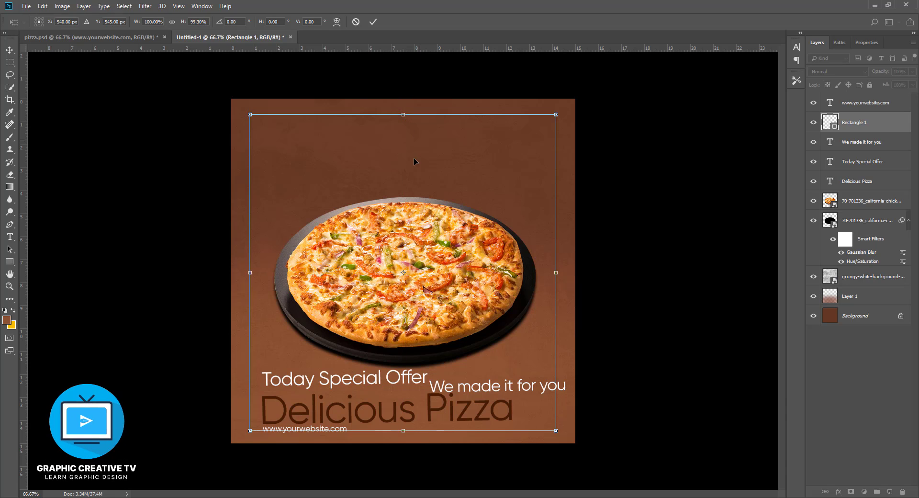
left_click_drag(406, 430, 408, 429)
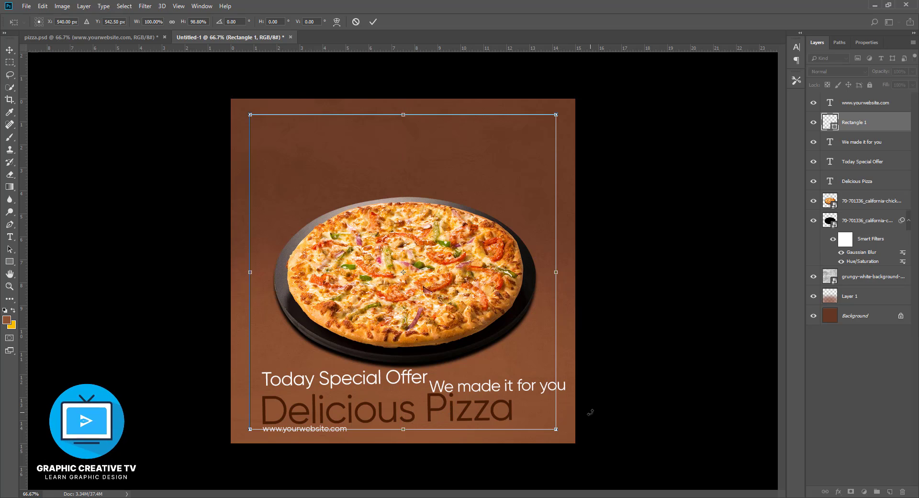
key("Return")
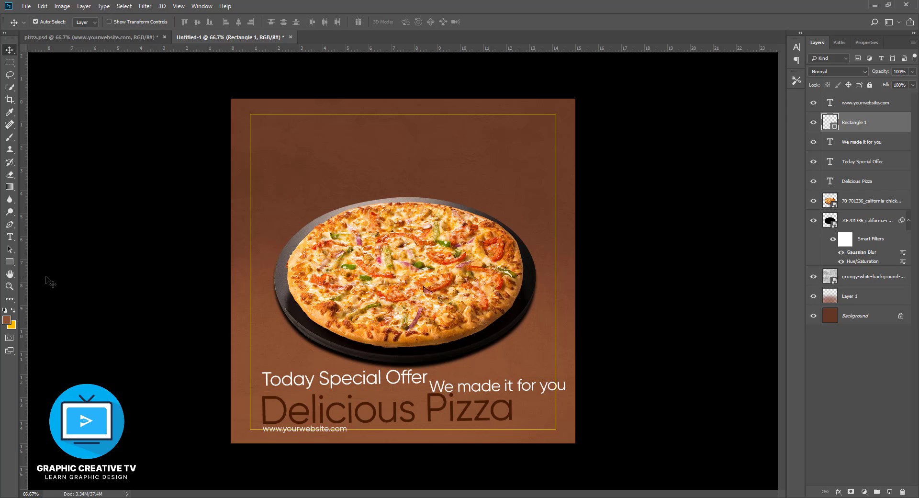
- Draw a rectangle about 63 × 190 px spanning the margin between the canvas's left edge and the frame, and fill it yellow-orange
key("u")
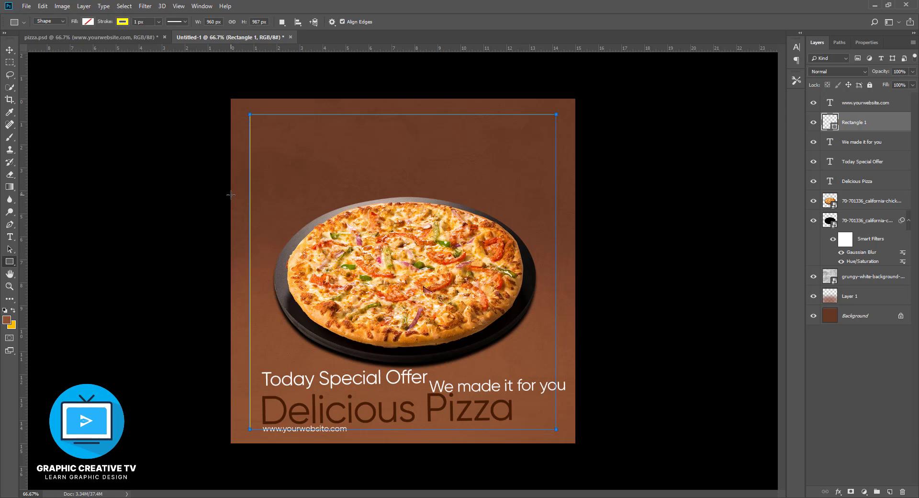
left_click_drag(229, 194, 249, 254)
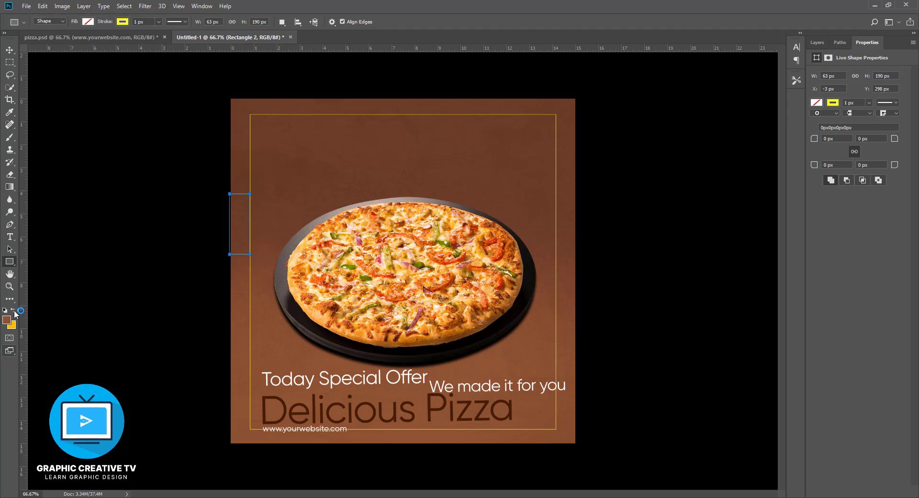
left_click(88, 21)
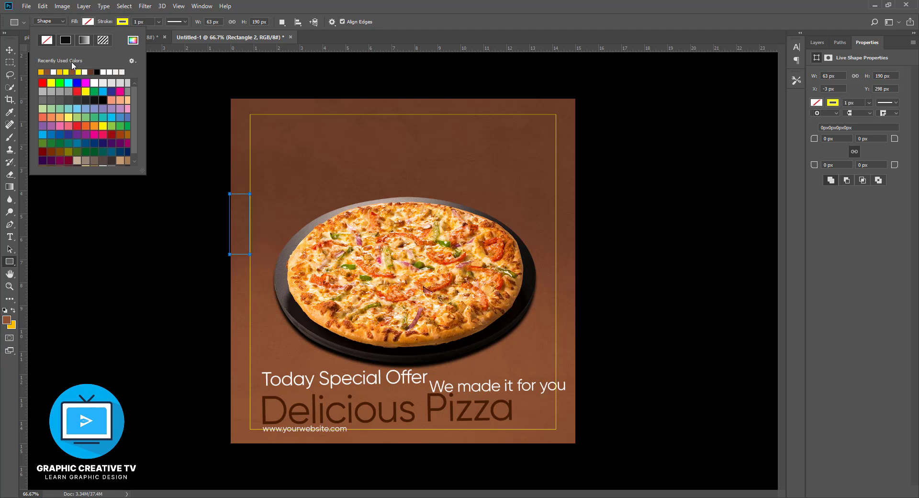
left_click(41, 71)
- Align the yellow-filled rectangle to the canvas's right edge to compare the margin there, and clear the selection
left_click(10, 49)
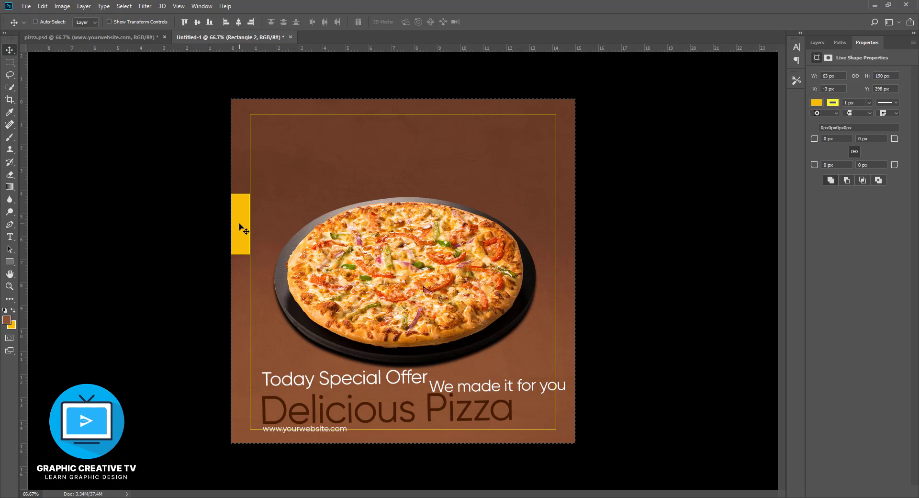
key("ctrl+a")
left_click(36, 22)
left_click(251, 22)
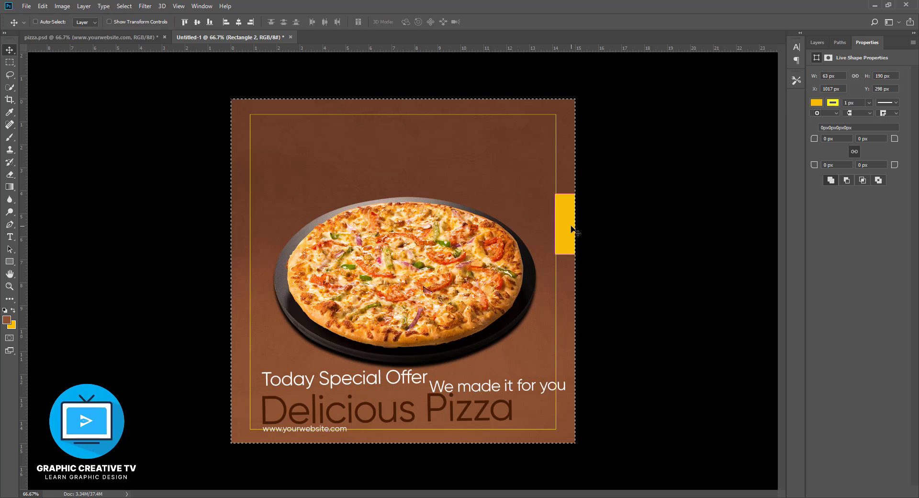
key("ctrl+d")
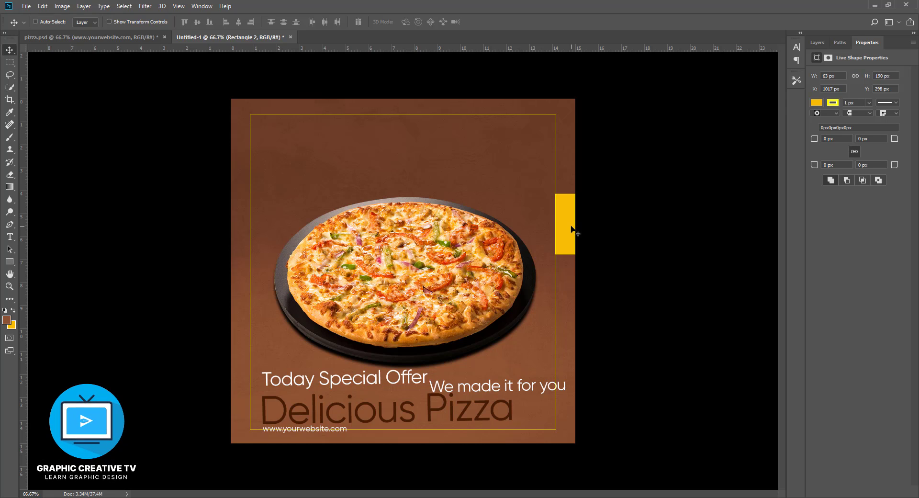
- Rotate the yellow-filled rectangle by -90° and align it to the canvas's top edge
key("ctrl+t")
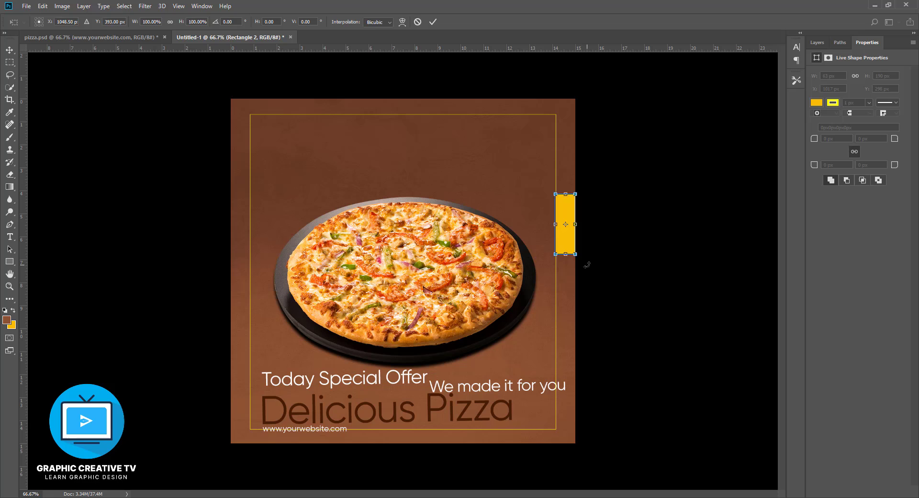
left_click_drag(588, 264, 630, 191)
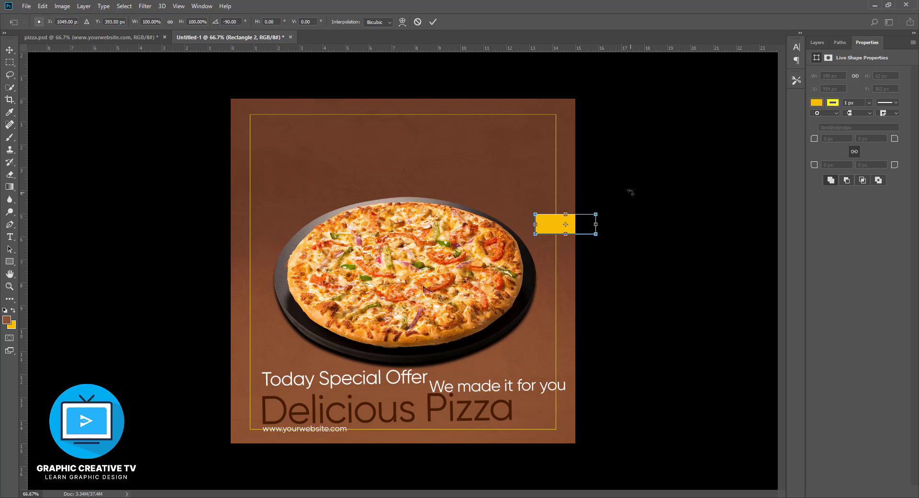
key("Return")
key("ctrl+a")
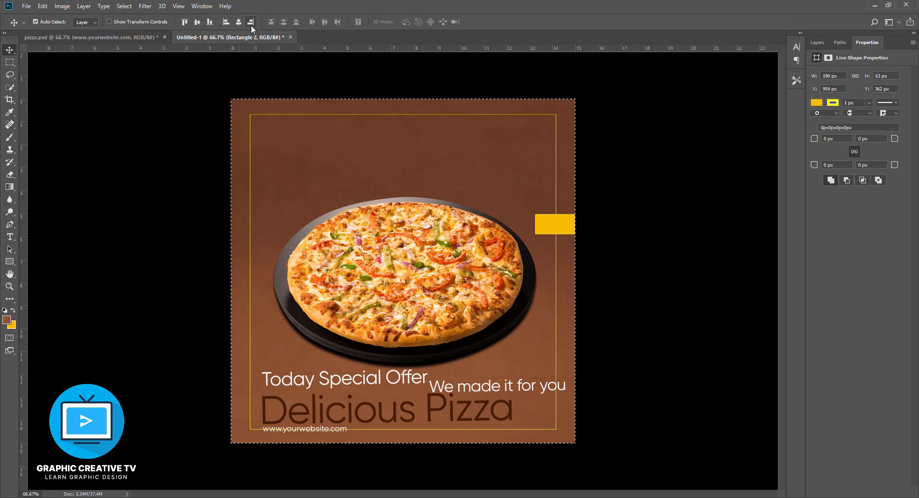
left_click(184, 21)
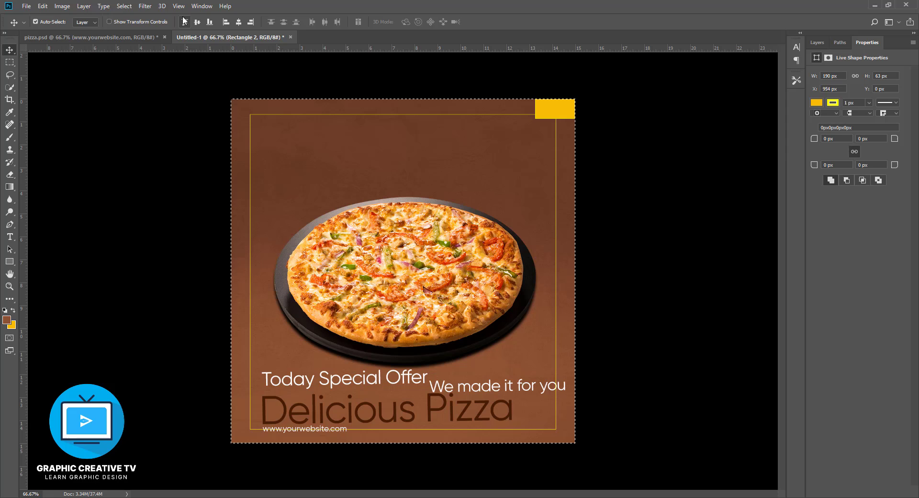
key("ctrl+d")
- Lower the outlined frame's top edge to meet the lower edge of the yellow-filled rectangle
left_click(414, 115)
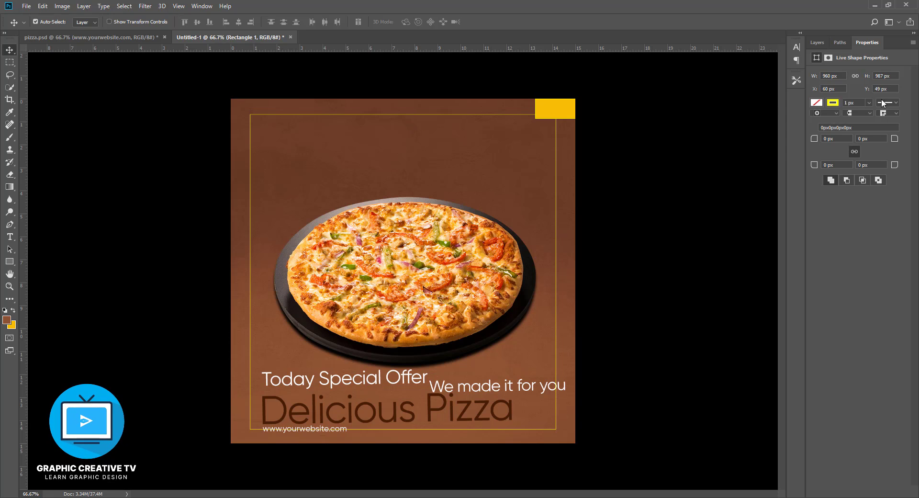
left_click(817, 43)
key("ctrl+t")
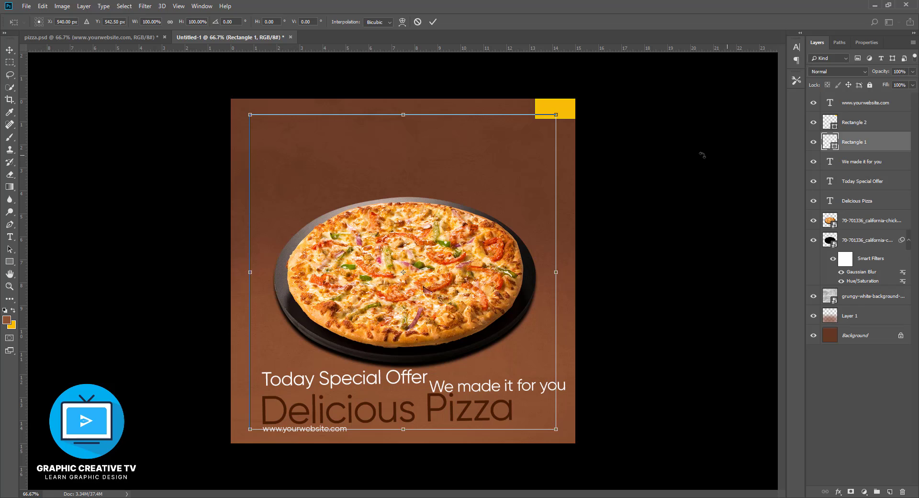
left_click_drag(403, 113, 403, 117)
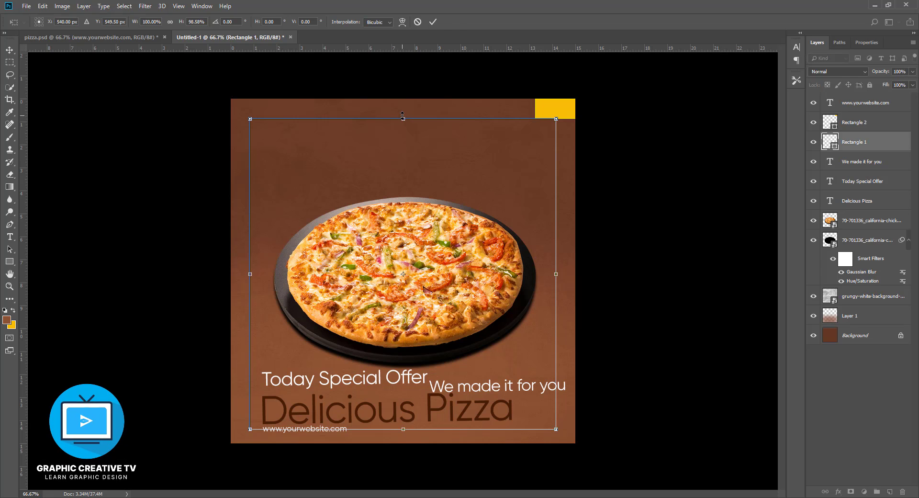
key("Return")
- Align the yellow-filled rectangle to the canvas's bottom edge and clear the selection
left_click(564, 114)
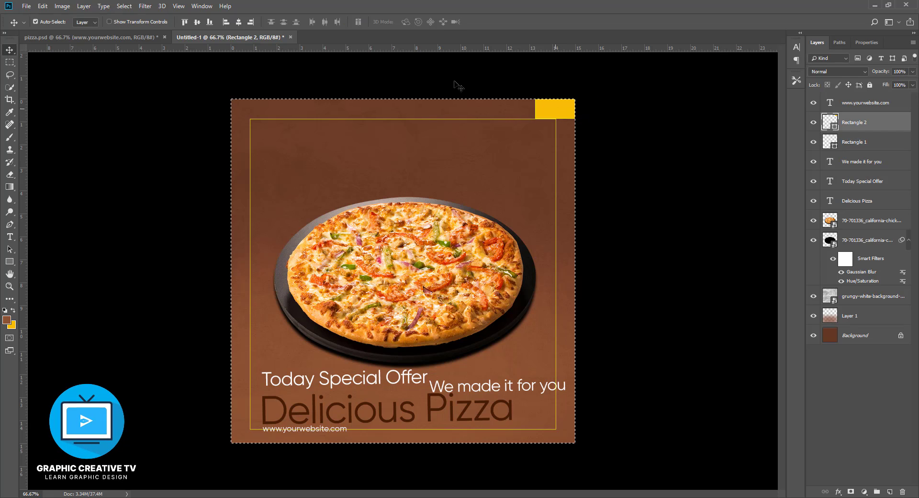
key("ctrl+a")
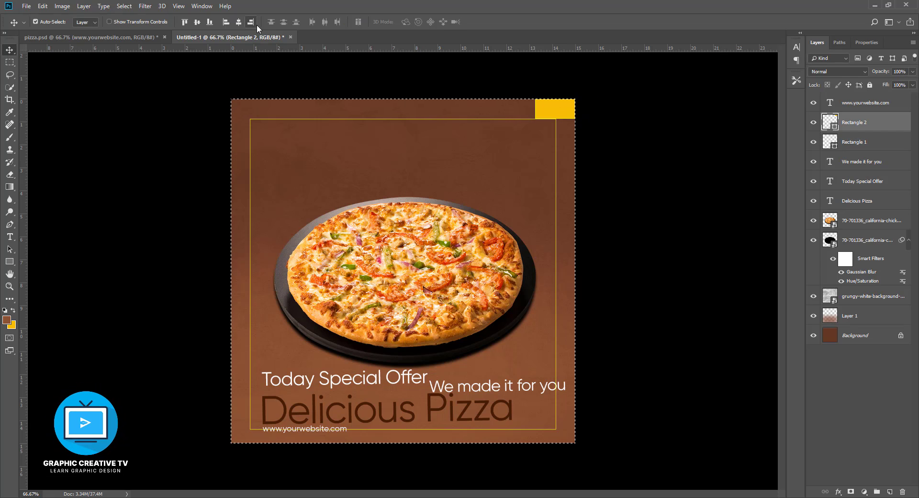
left_click(209, 22)
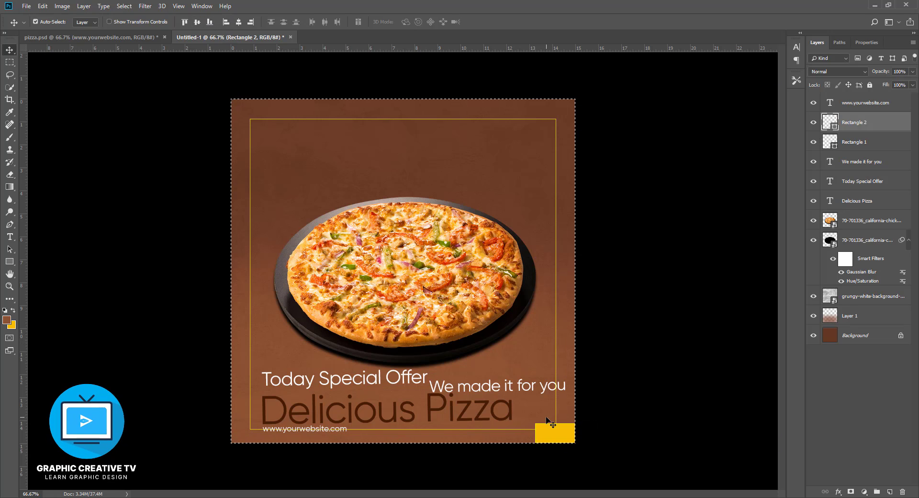
key("ctrl+d")
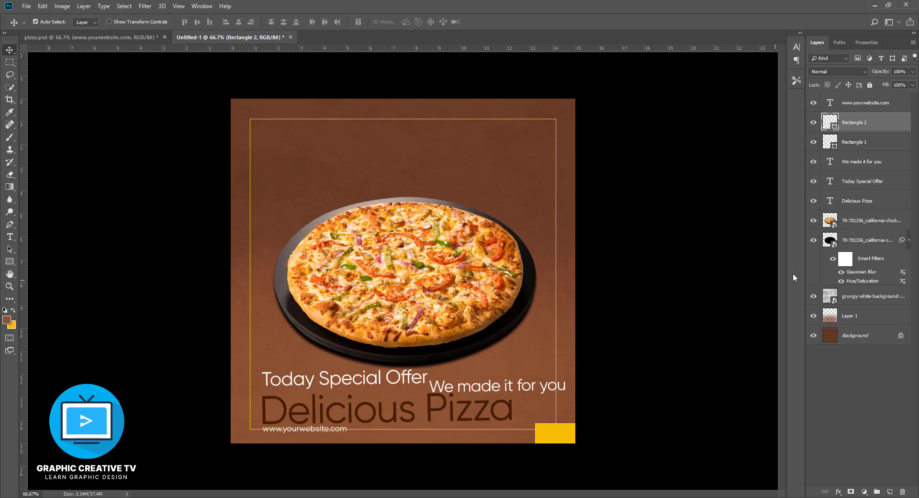
- Raise the bottom edge of the Rectangle 1 frame to meet the upper edge of the yellow-filled rectangle
left_click(872, 148)
key("ctrl+t")
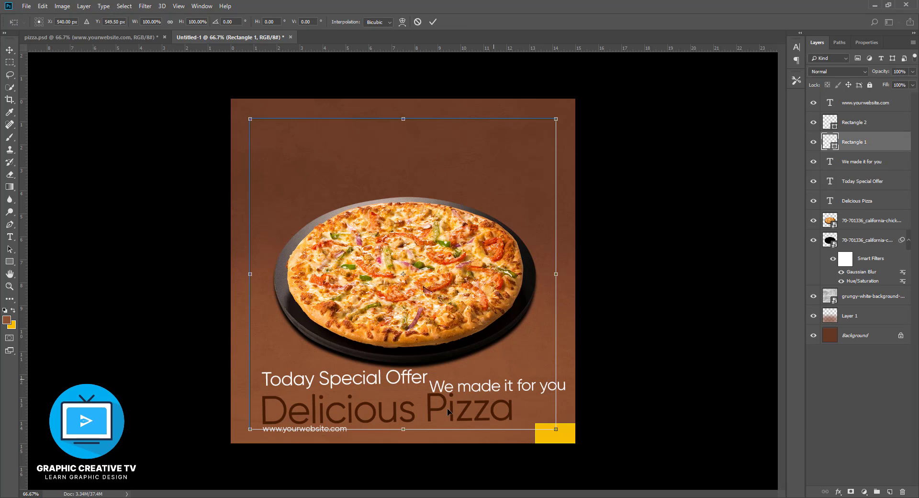
left_click_drag(401, 436, 420, 424)
key("Return")
- Move the yellow-filled rectangle to the frame's upper-left corner and stretch it into a banner spanning the frame's width, about 138 px tall
left_click(562, 435)
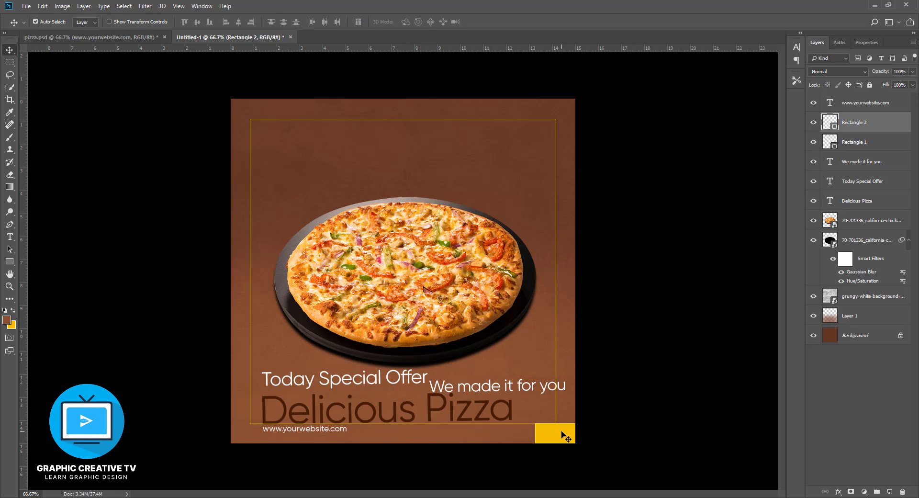
left_click_drag(563, 435, 399, 212)
left_click_drag(386, 204, 278, 126)
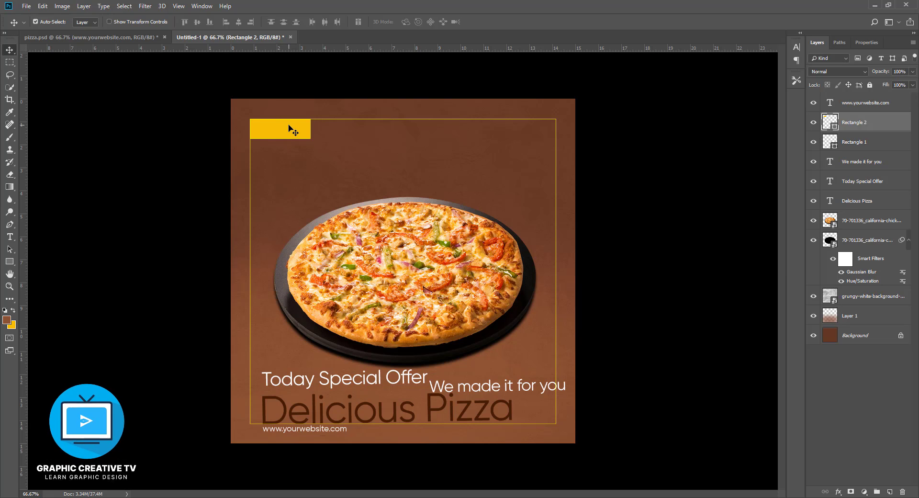
key("ctrl+t")
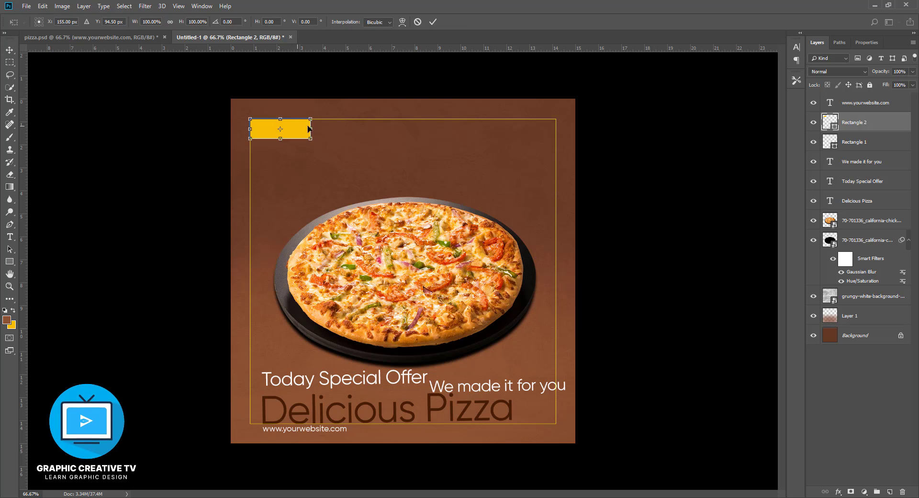
left_click_drag(310, 129, 556, 129)
left_click_drag(403, 140, 403, 164)
key("Return")
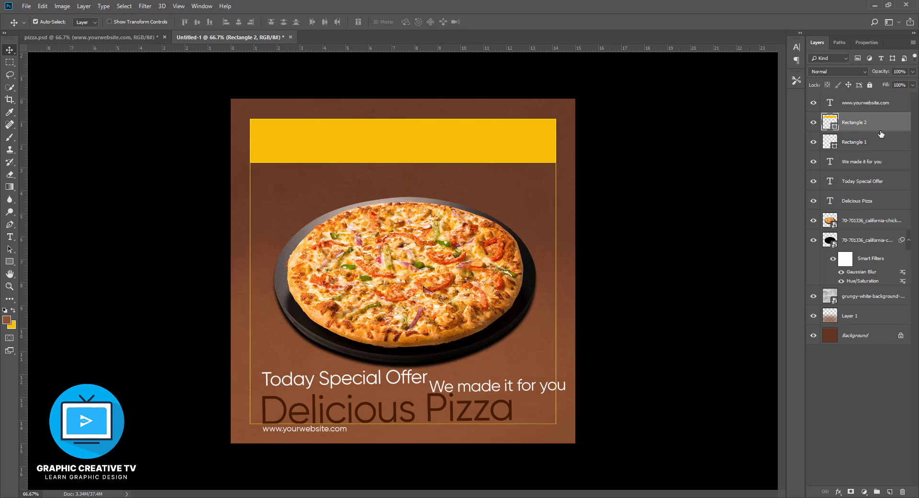
- Keep the yellow banner's fill colour f8bc08 and remove its stroke
double_click(833, 126)
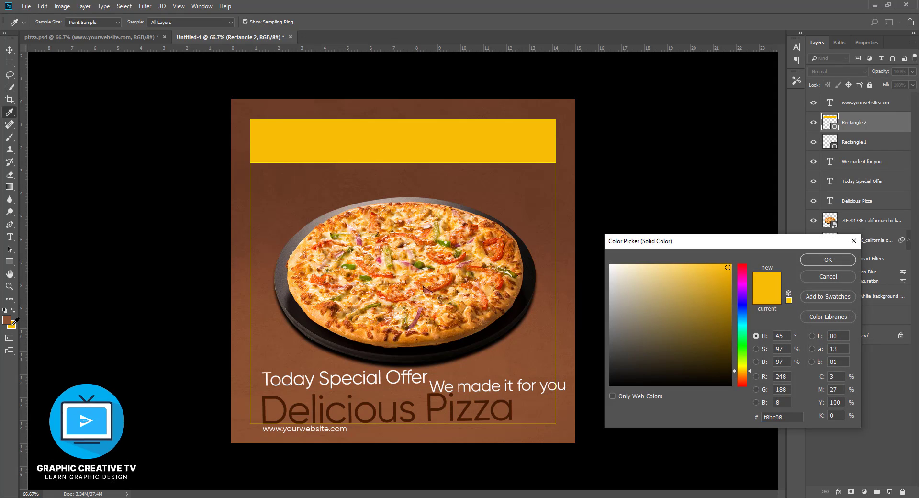
left_click(821, 259)
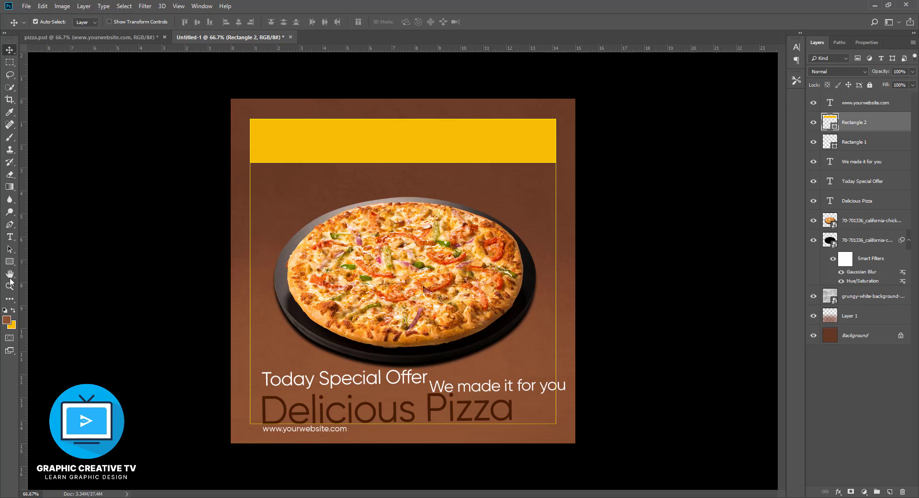
left_click(9, 261)
left_click(158, 22)
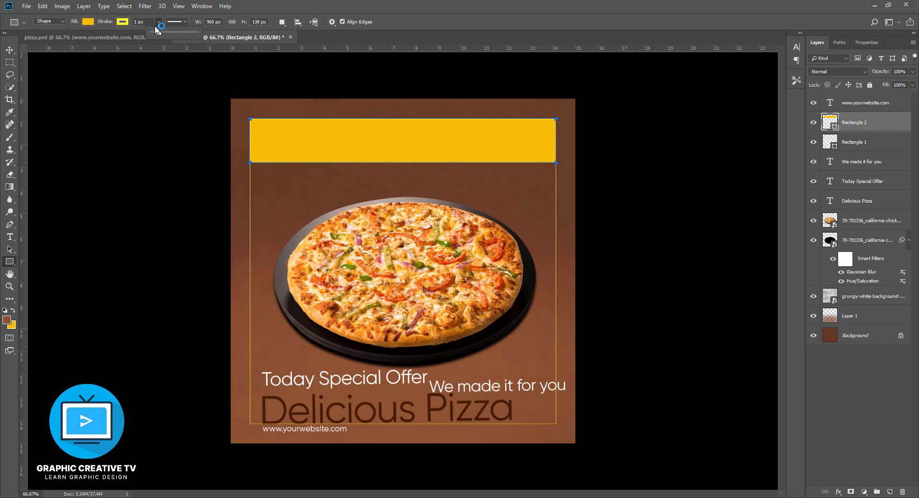
left_click(122, 22)
left_click(85, 41)
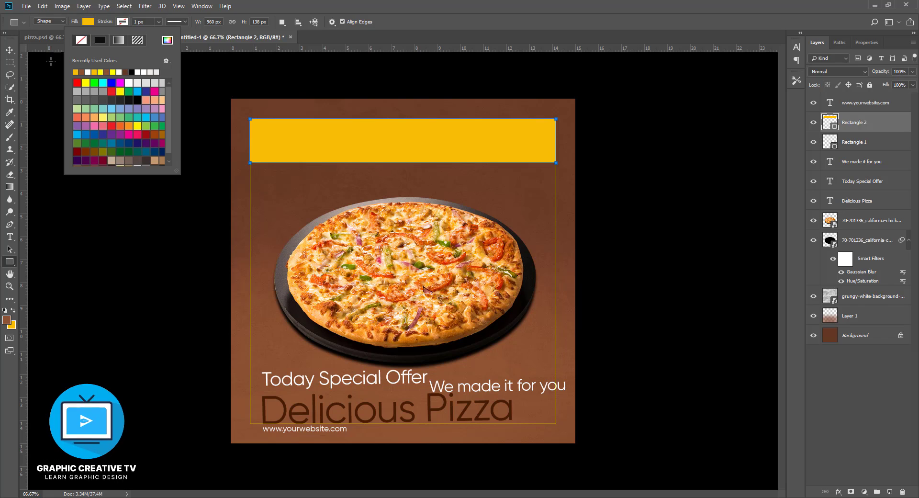
left_click(6, 54)
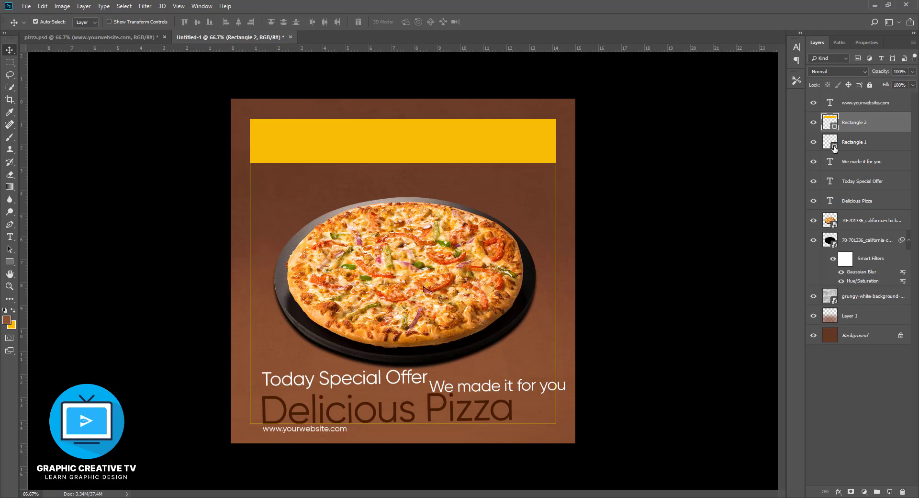
- Give the Rectangle 1 frame a white stroke with a width of 2 px
left_click(854, 142)
left_click(10, 262)
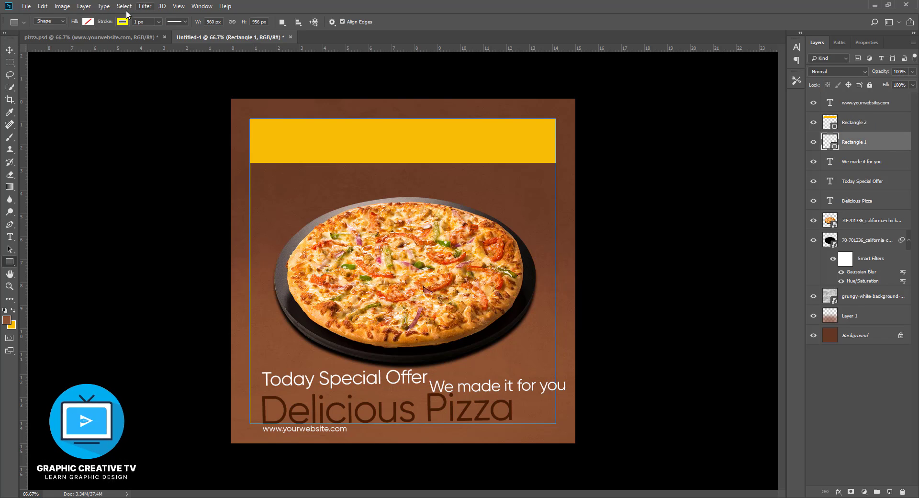
left_click(88, 21)
left_click(89, 72)
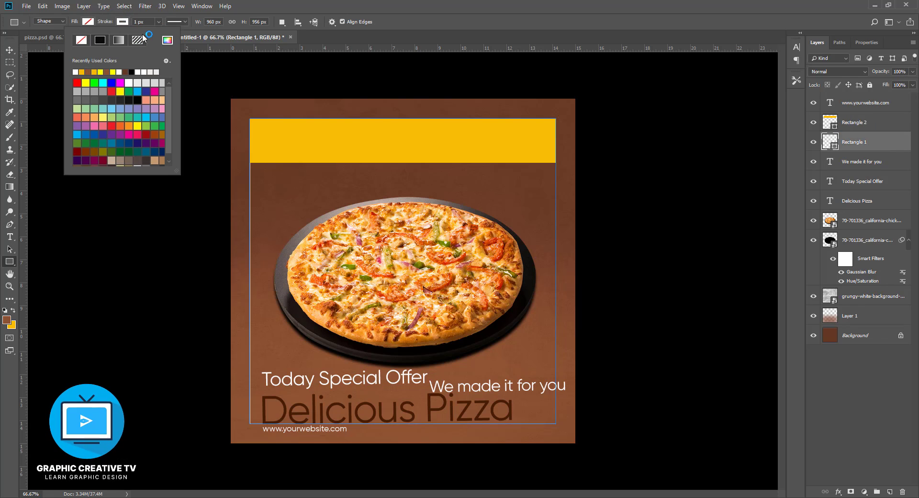
left_click(135, 23)
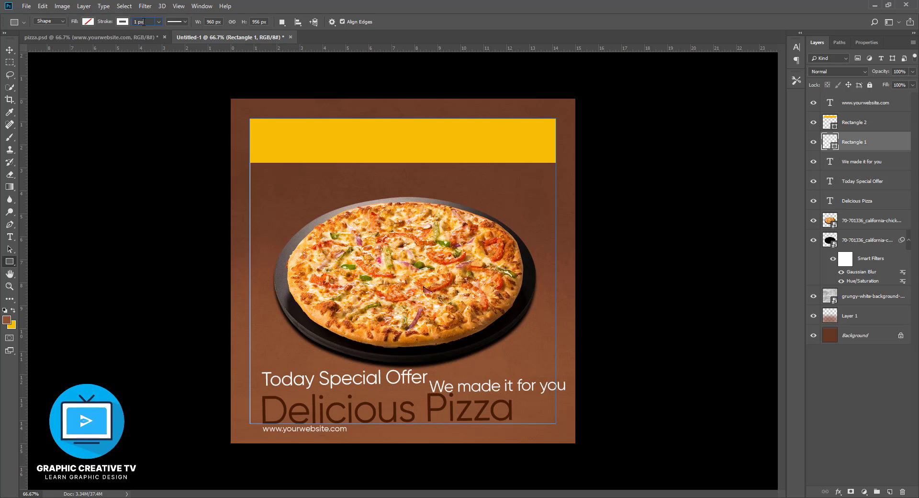
type("2")
key("Return")
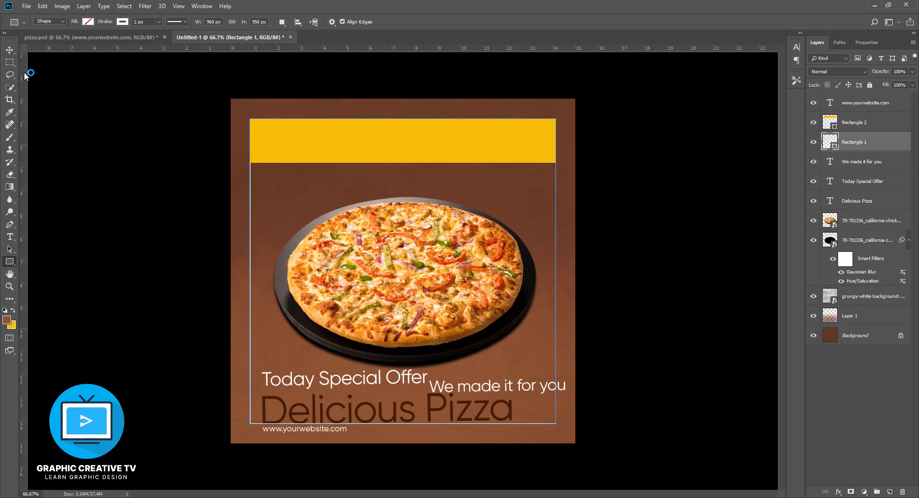
left_click(8, 49)
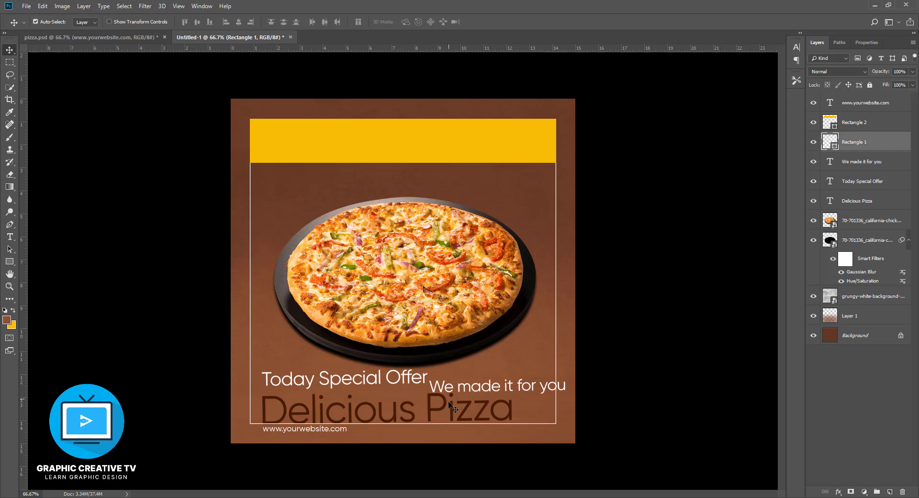
- Move the "Delicious Pizza" text onto the yellow banner, stack its layer above Rectangle 2, and scale the text down slightly
left_click_drag(445, 409, 468, 134)
left_click_drag(853, 201, 846, 120)
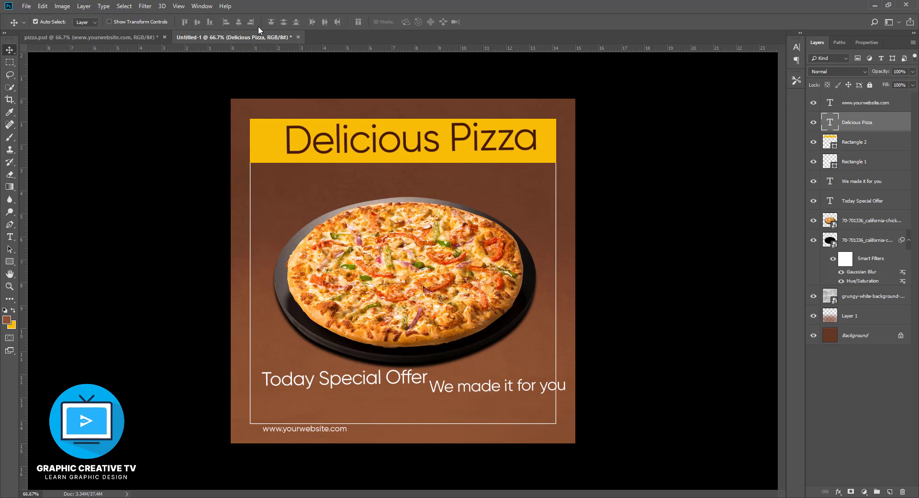
key("ctrl+t")
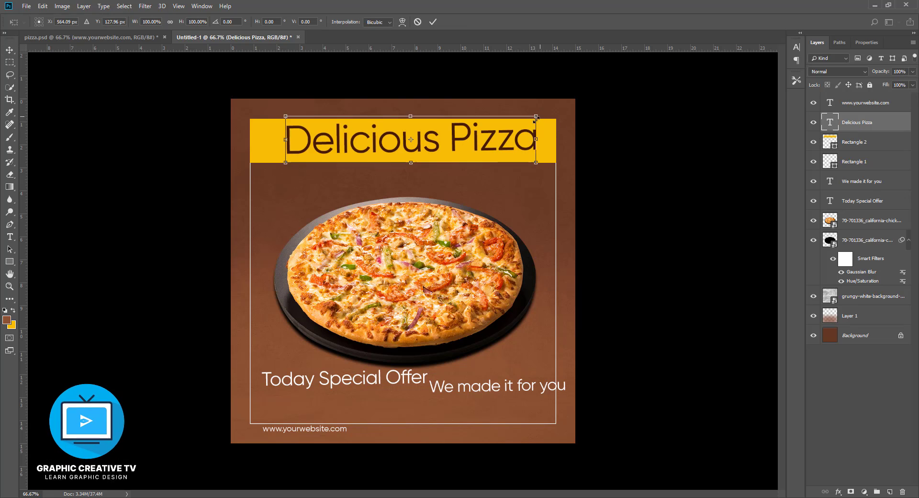
left_click_drag(536, 120, 526, 119)
key("Return")
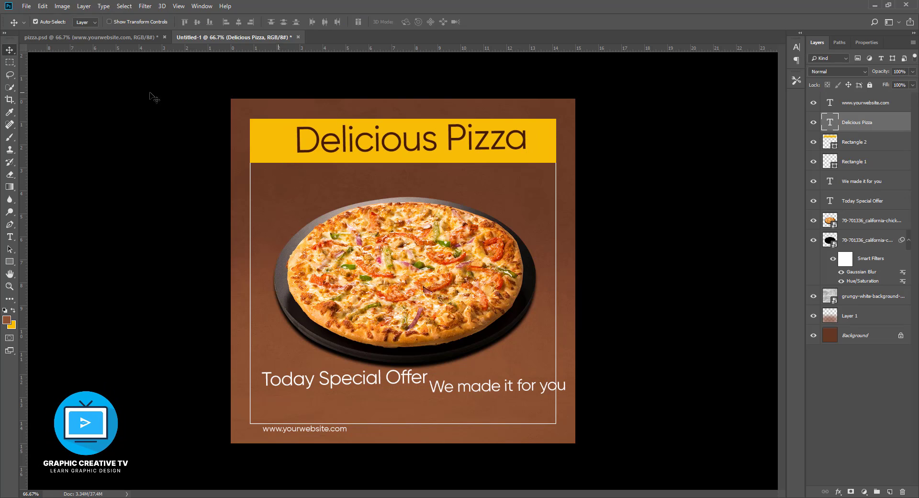
- Set the "Delicious Pizza" text's font to James Stroker
left_click(9, 236)
left_click(90, 22)
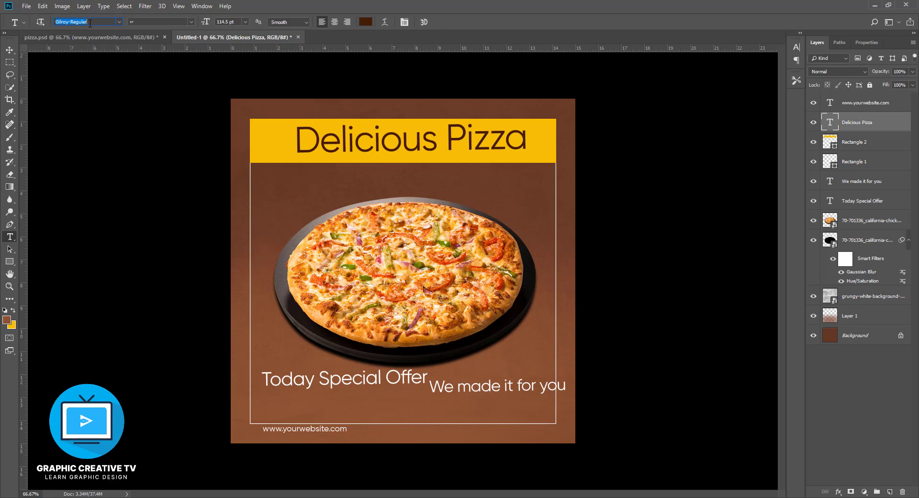
type("j")
left_click(112, 53)
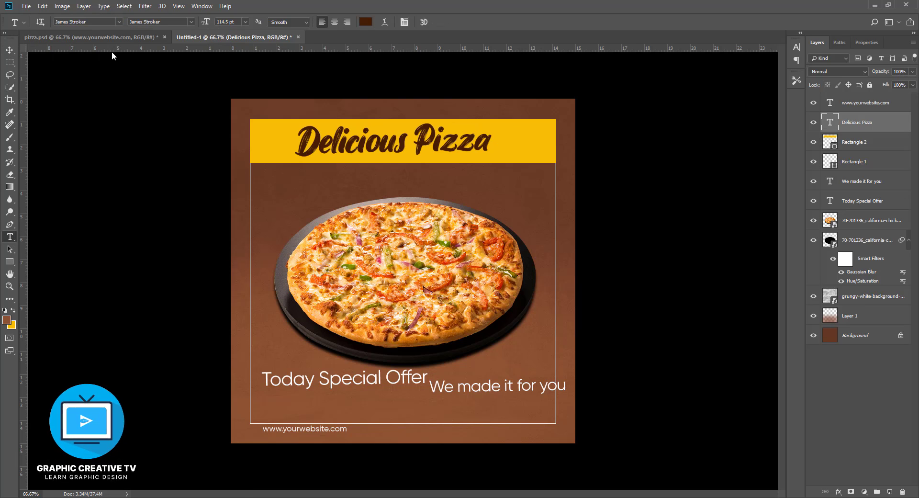
- Extend the yellow banner's lower edge downward, scaling its height to about 111.6%
left_click(9, 50)
left_click(533, 158)
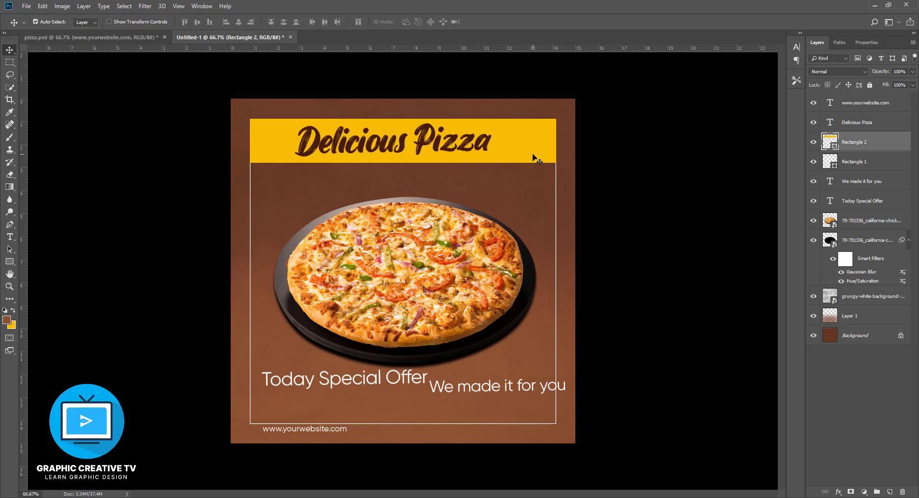
key("ctrl+t")
left_click_drag(403, 162, 403, 168)
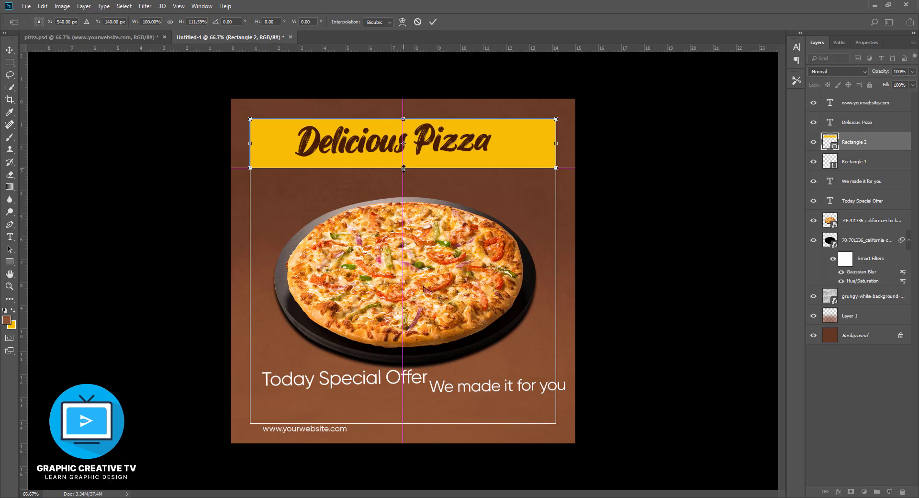
key("Return")
- Center the "Delicious Pizza" text horizontally on the canvas and vertically within the yellow banner
left_click(402, 139)
key("ctrl+a")
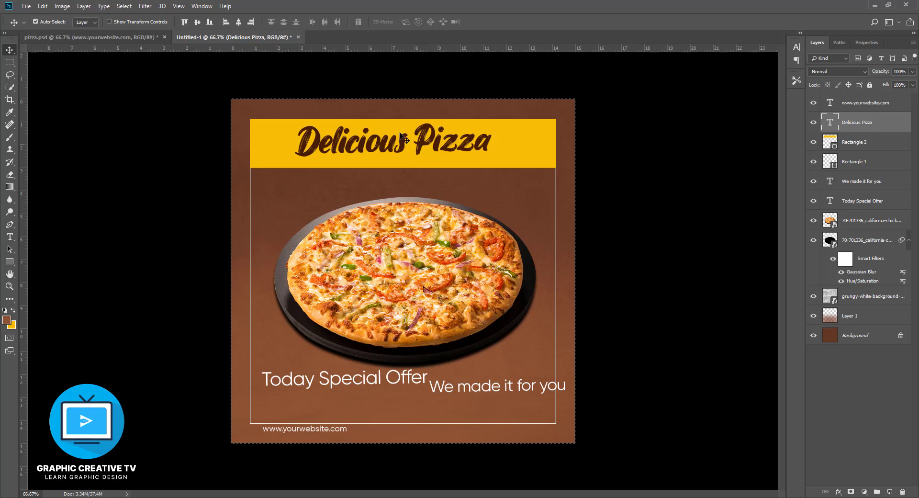
left_click(242, 24)
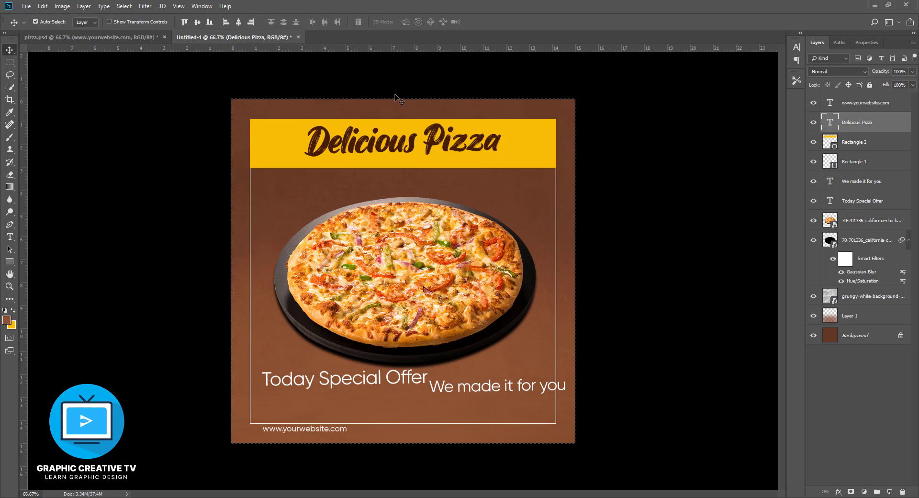
key("ctrl+d")
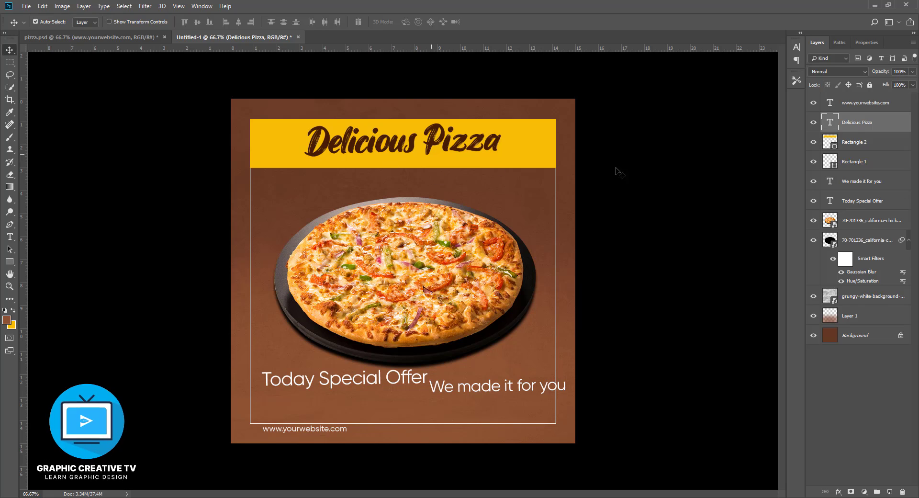
left_click(848, 139, "shift")
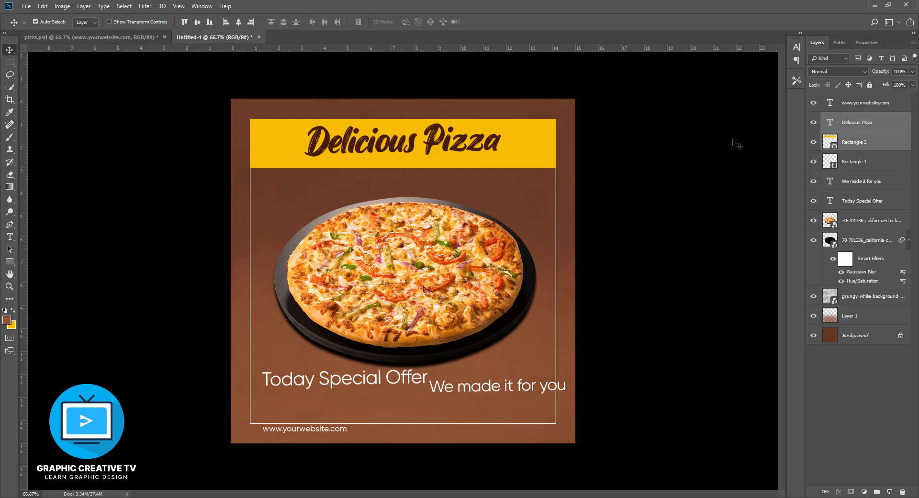
left_click(196, 22)
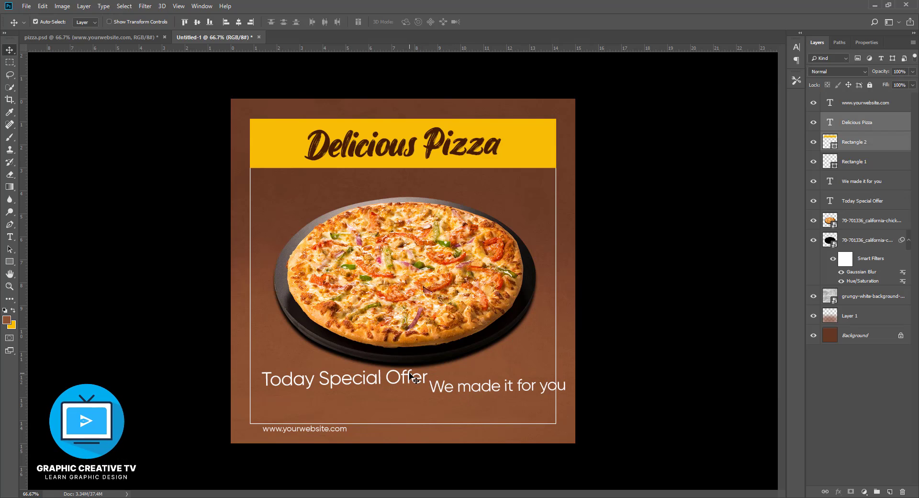
- Move "Today Special Offer" just below the yellow banner and "We made it for you" to the middle beneath the pizza
left_click_drag(415, 379, 478, 182)
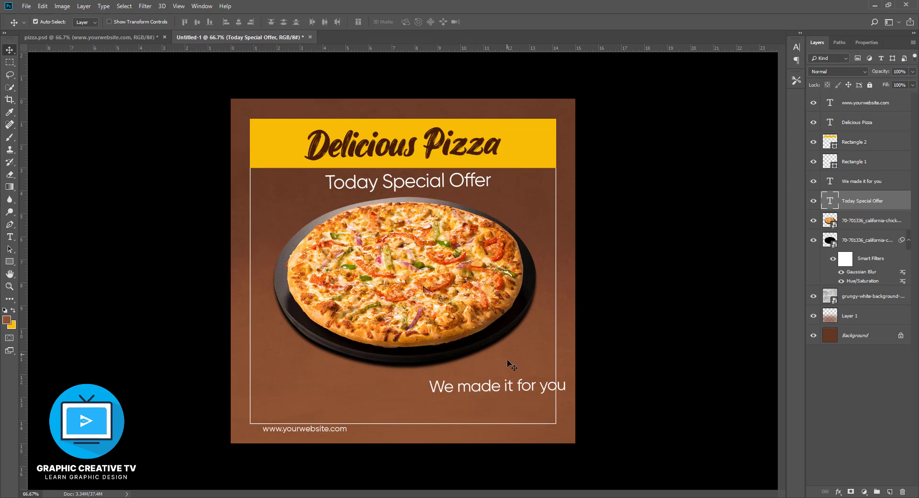
left_click_drag(477, 393, 386, 392)
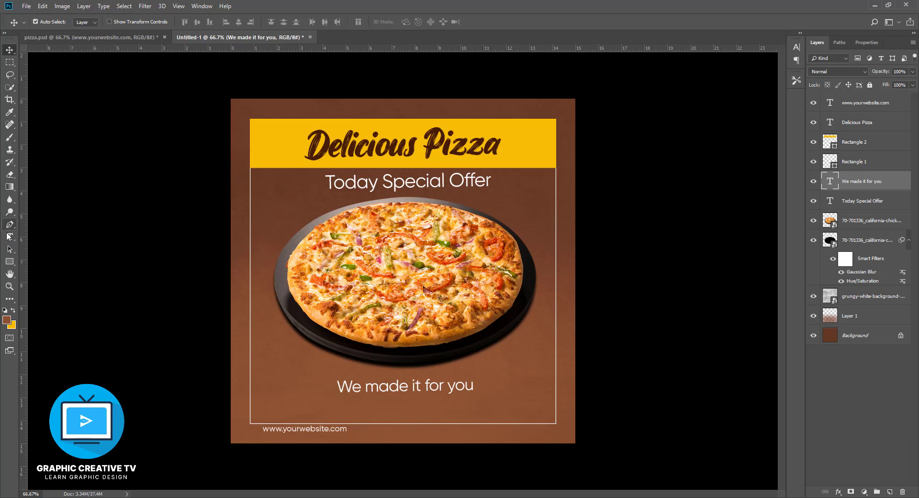
- Set the "We made it for you" text's font to James Stroker
left_click(9, 237)
left_click(119, 21)
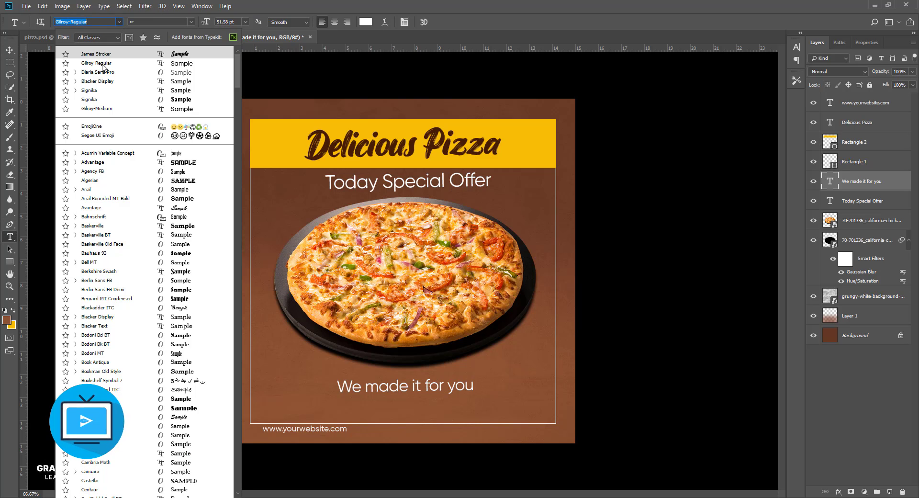
left_click(120, 53)
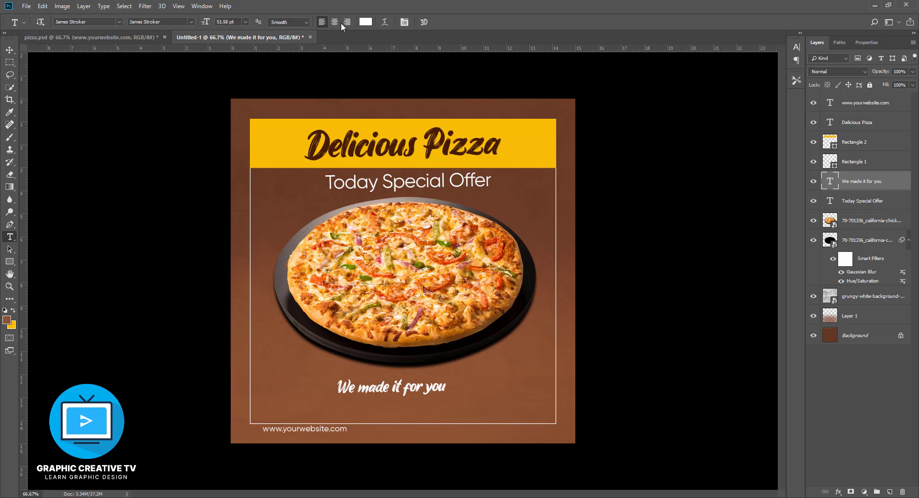
- Warp "We made it for you" with a horizontal Arc at -20% bend and move it close under the pizza plate's lower edge
left_click(386, 22)
left_click(616, 129)
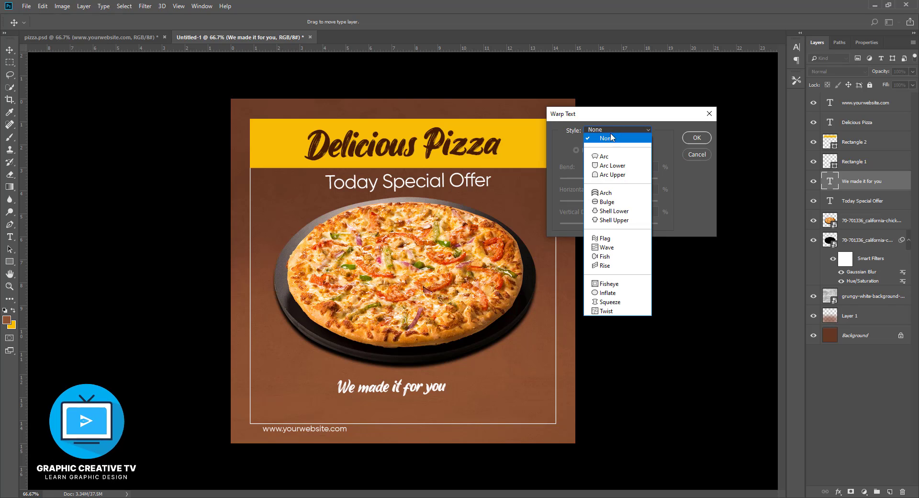
left_click(607, 144)
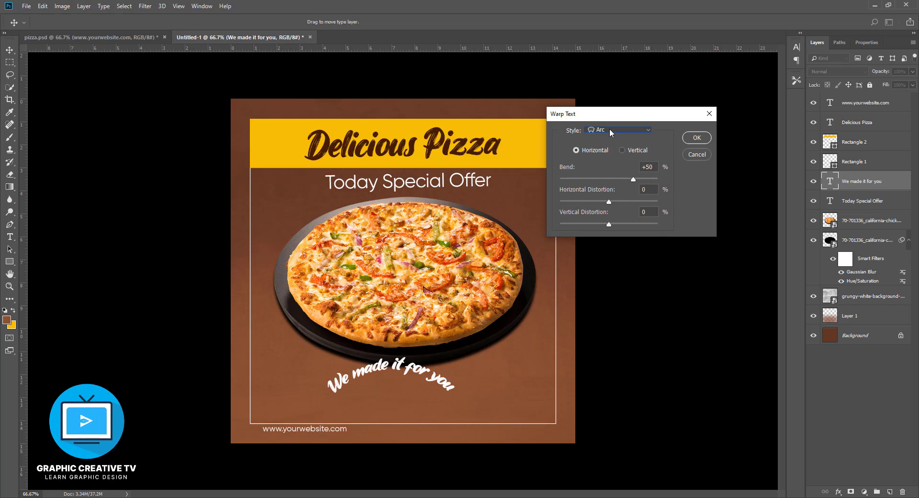
left_click_drag(631, 179, 601, 177)
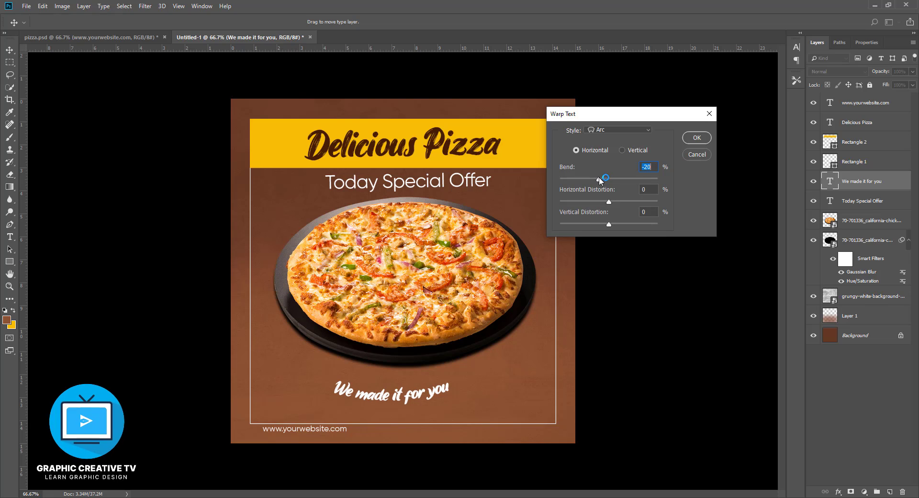
left_click(687, 138)
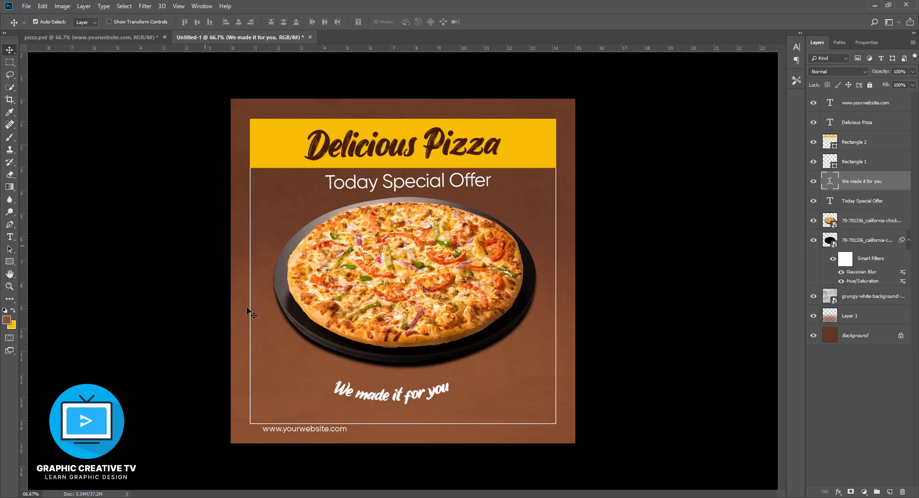
left_click_drag(391, 396, 403, 380)
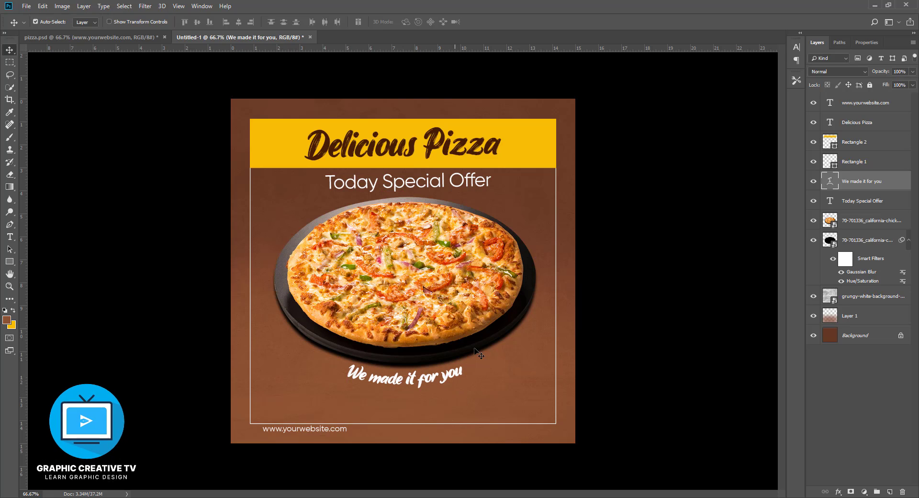
- Move the pizza, its shadow and the "We made it for you" text slightly down together, leaving more room beneath "Today Special Offer"
left_click(863, 221, "ctrl")
left_click(860, 240, "ctrl")
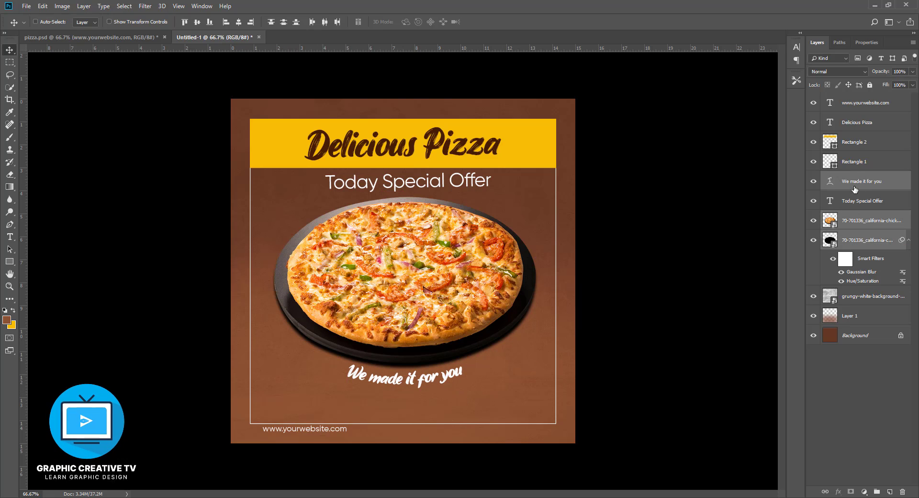
key("shift+Down")
key("shift+Down")
key("shift+Down")
key("shift+Down")
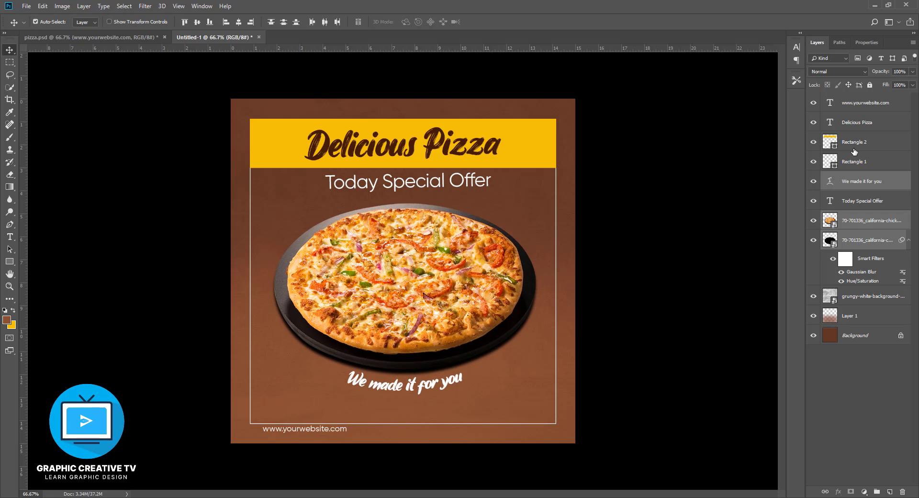
key("Up")
key("Up")
key("Up")
key("Up")
key("Up")
key("Up")
key("Up")
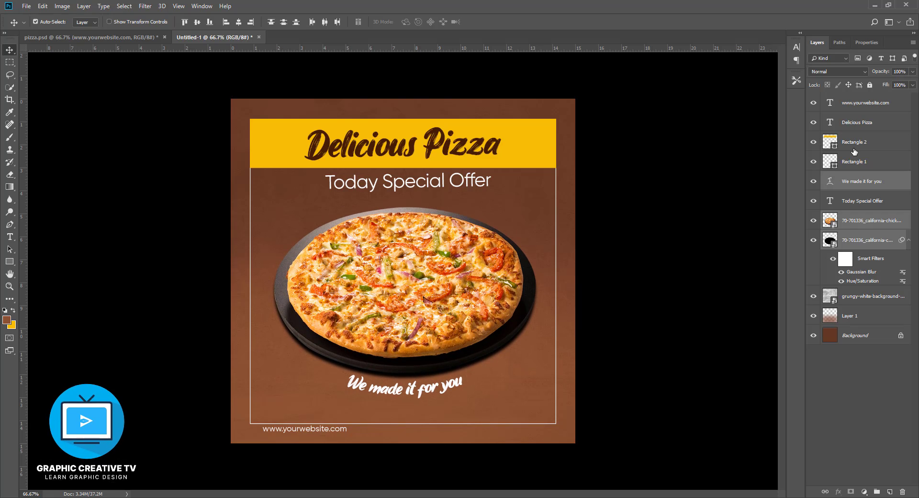
- Warp the "Today Special Offer" text with a horizontal Arc at +50% bend
left_click(428, 186, "ctrl")
key("ctrl+t")
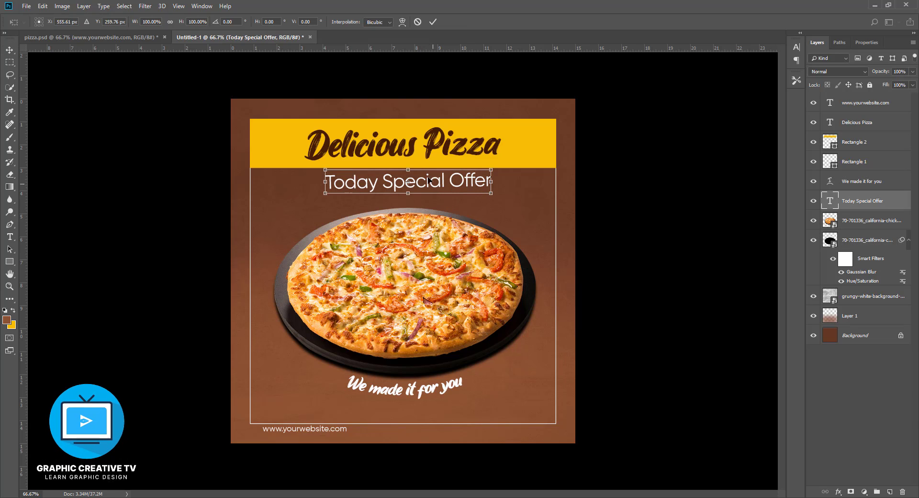
key("Return")
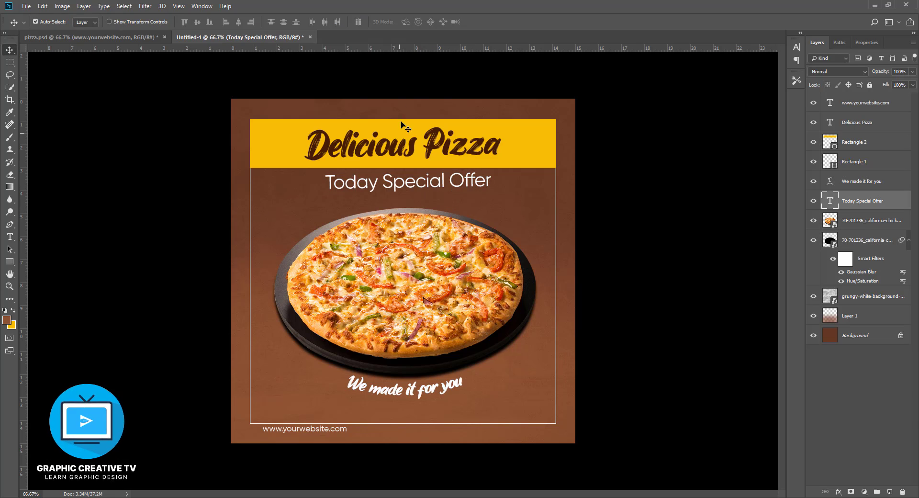
left_click(9, 236)
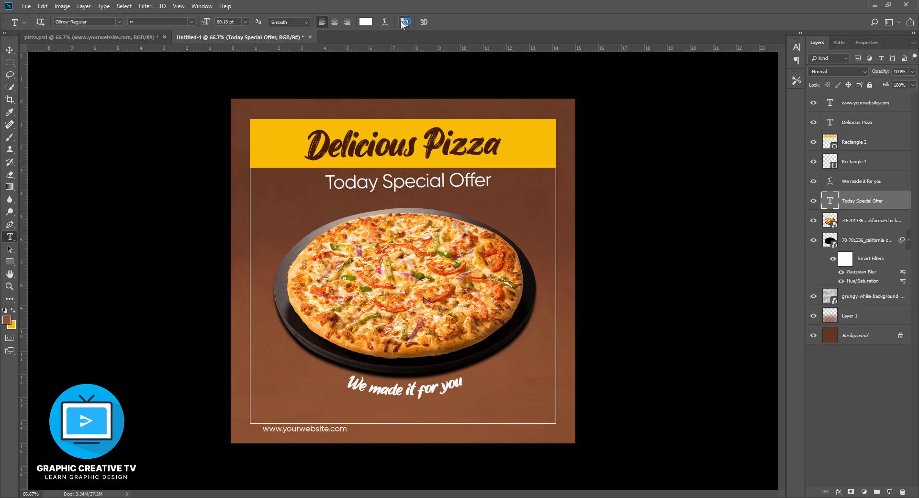
left_click(386, 22)
left_click(618, 130)
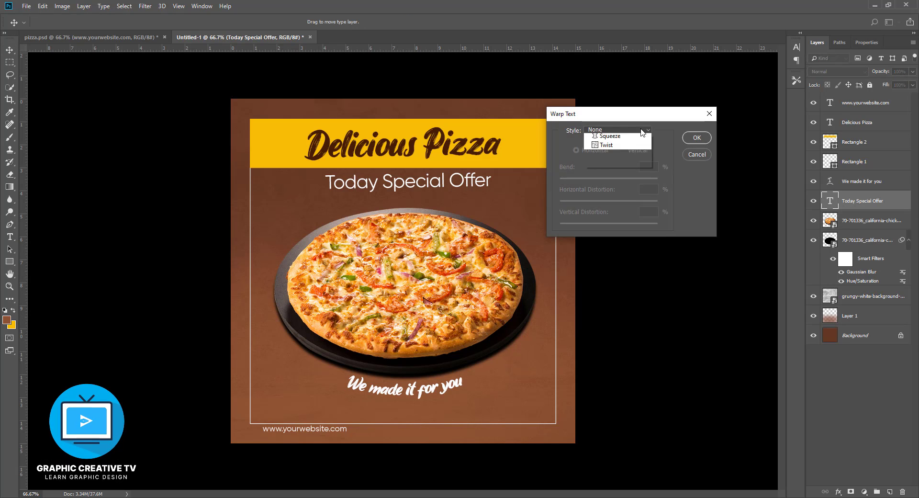
left_click(612, 158)
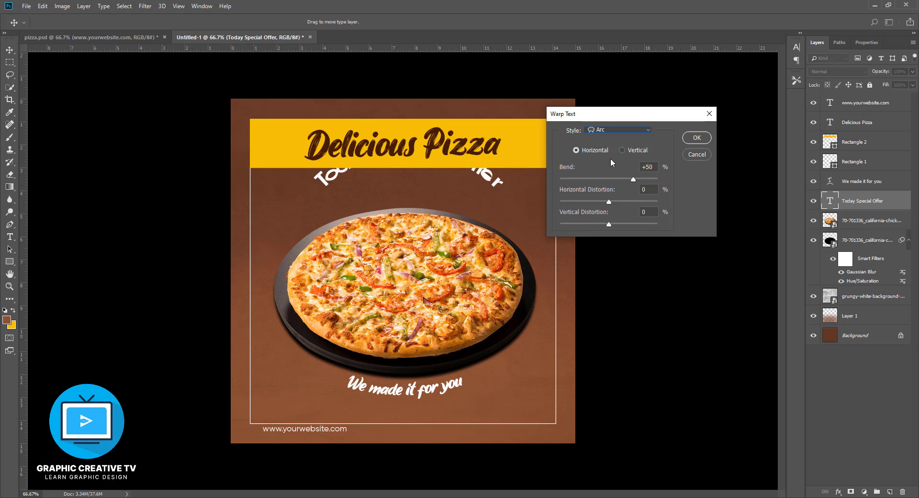
left_click(697, 138)
- Set the "Today Special Offer" font to James Stroker and move the text down between the yellow banner and the pizza
left_click(119, 22)
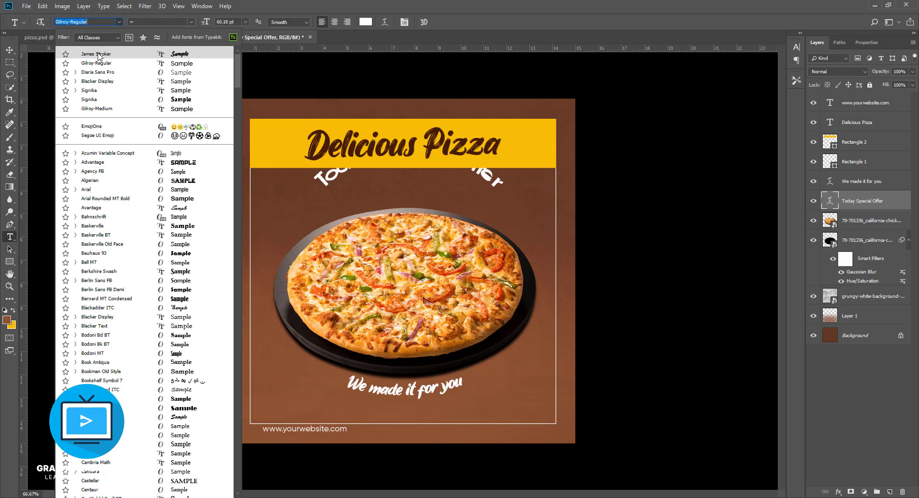
left_click(98, 55)
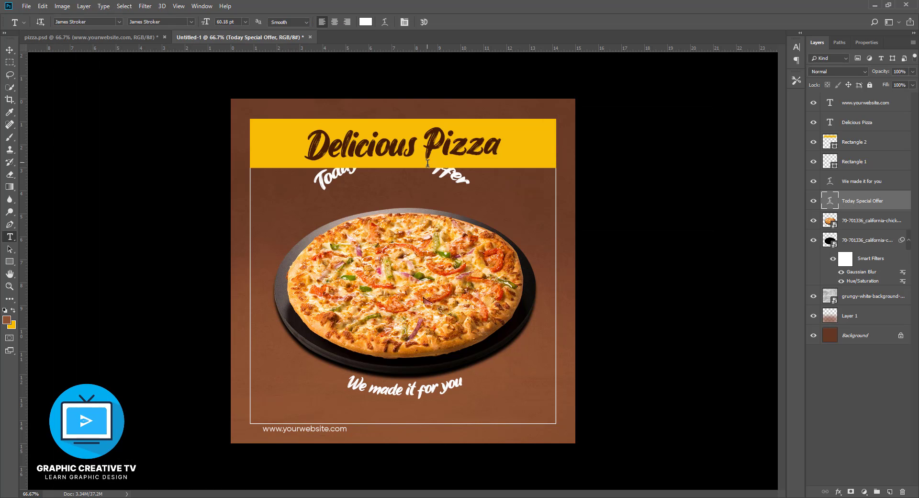
left_click(10, 49)
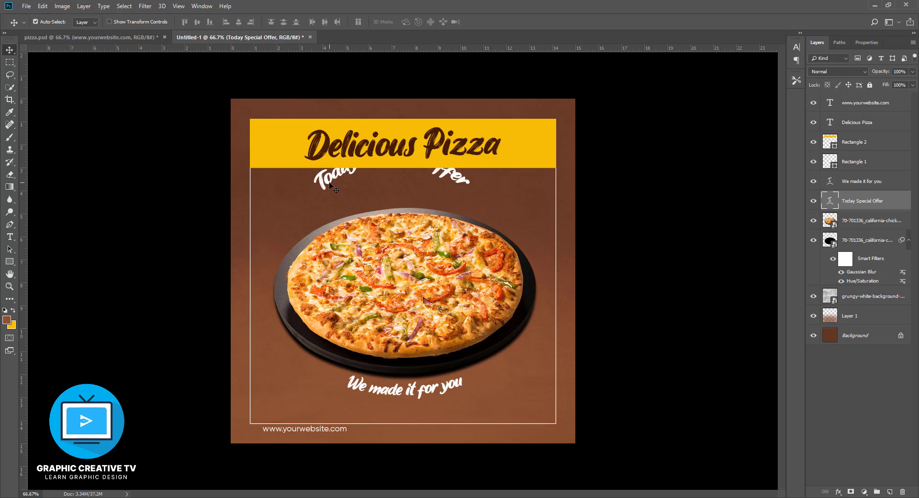
left_click_drag(329, 185, 343, 211)
- Set the Arc warp bend of "Today Special Offer" to +24%
left_click(10, 236)
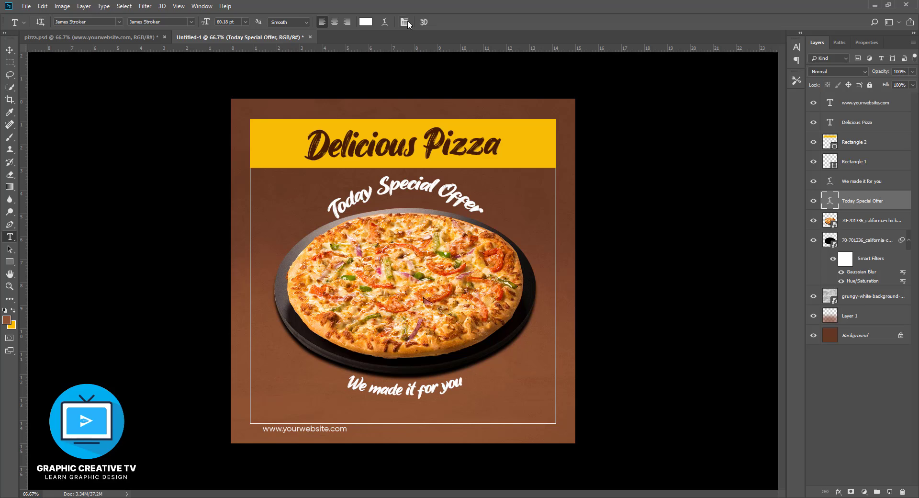
left_click(404, 22)
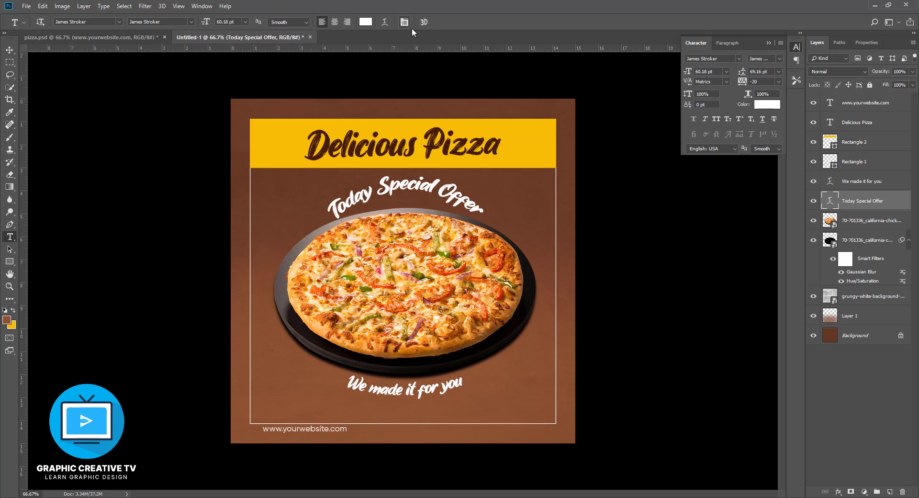
left_click(385, 22)
left_click_drag(629, 182, 623, 183)
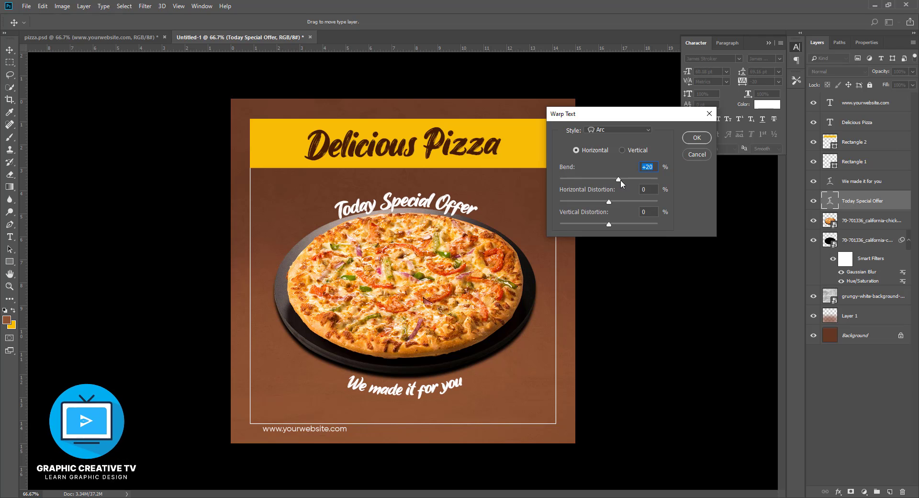
left_click_drag(620, 181, 622, 181)
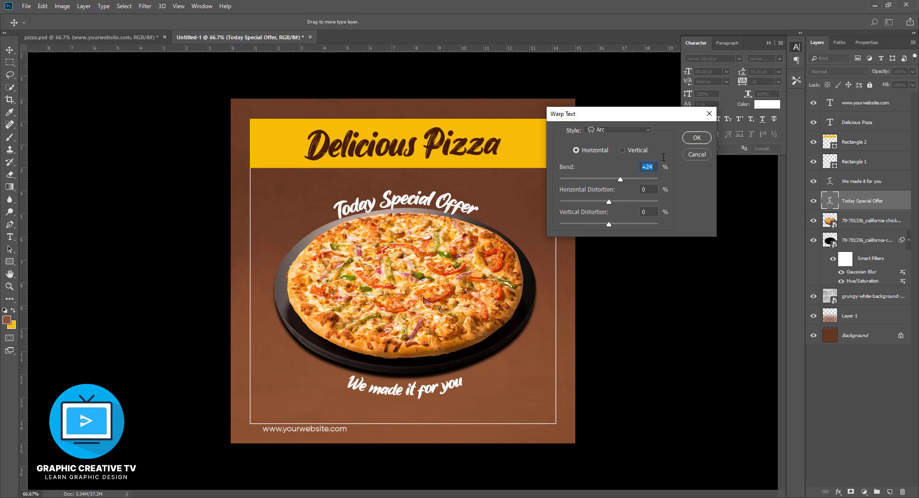
left_click(696, 138)
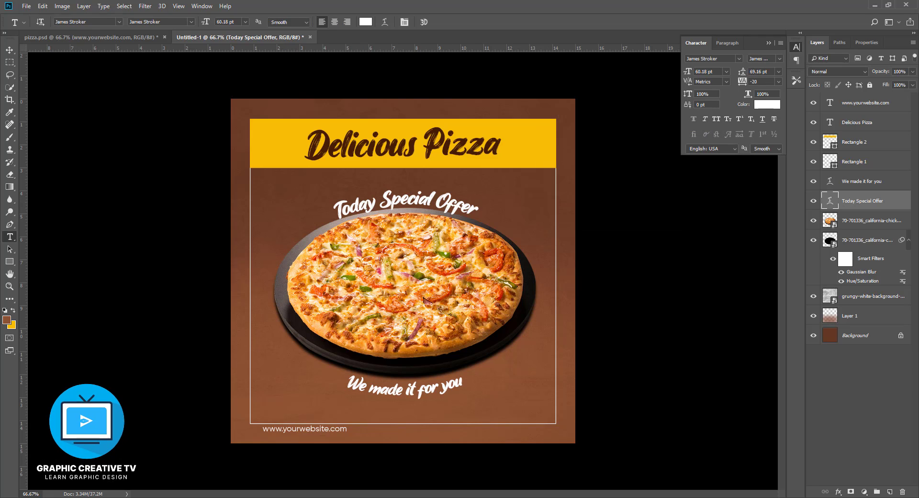
left_click(10, 49)
left_click_drag(432, 205, 431, 194)
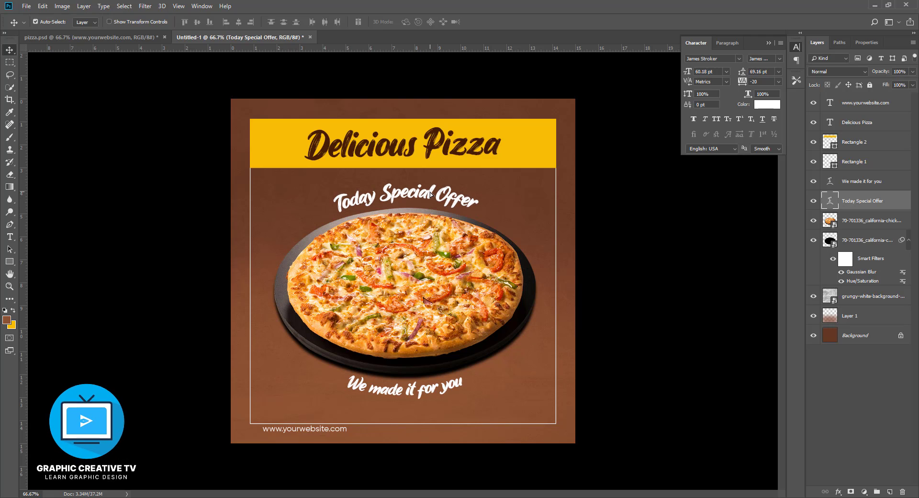
left_click_drag(328, 433, 429, 420)
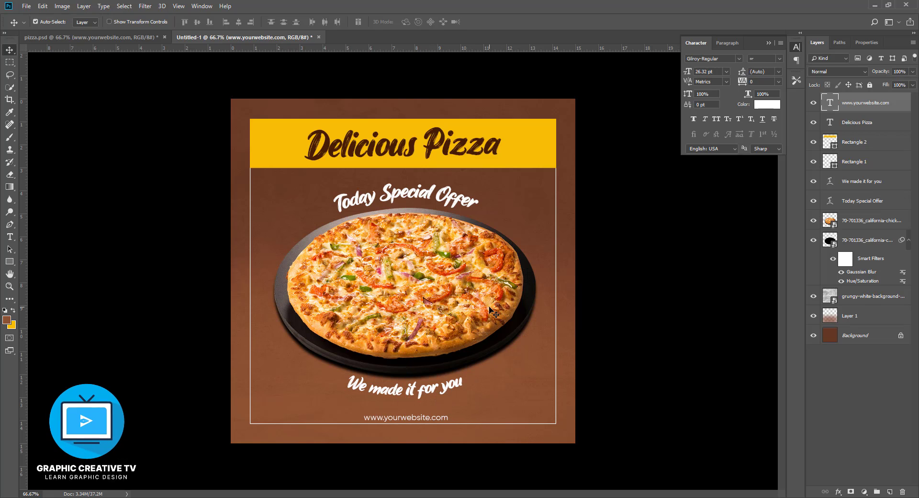
- Set the Pen tool's shape options to a white fill and a 0 px stroke width, with "Today Special Offer" as the active layer
left_click(407, 197)
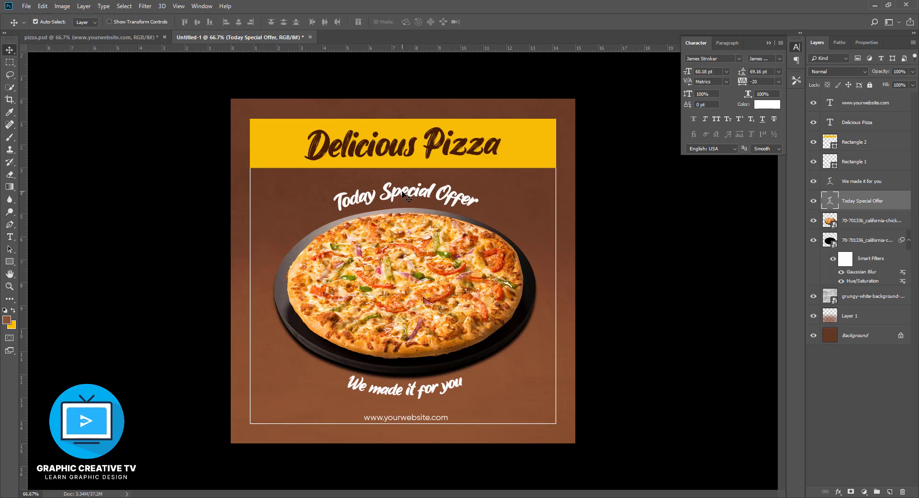
left_click(11, 225)
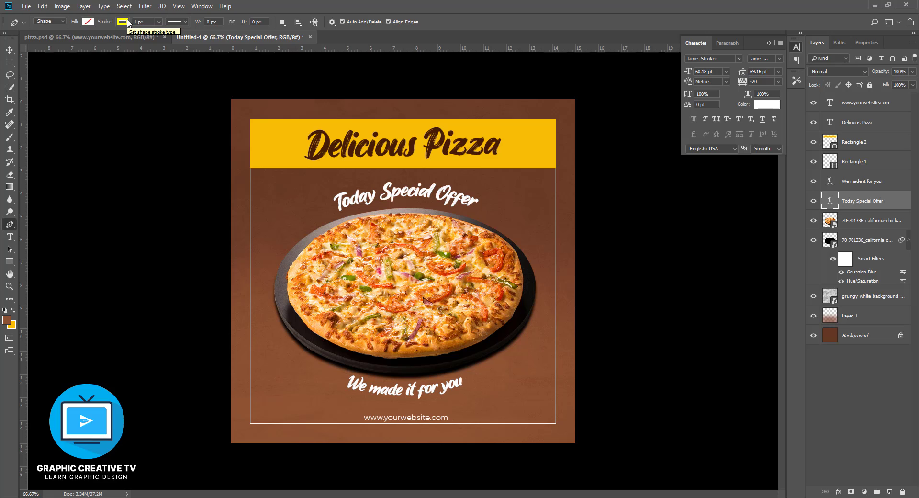
left_click(87, 22)
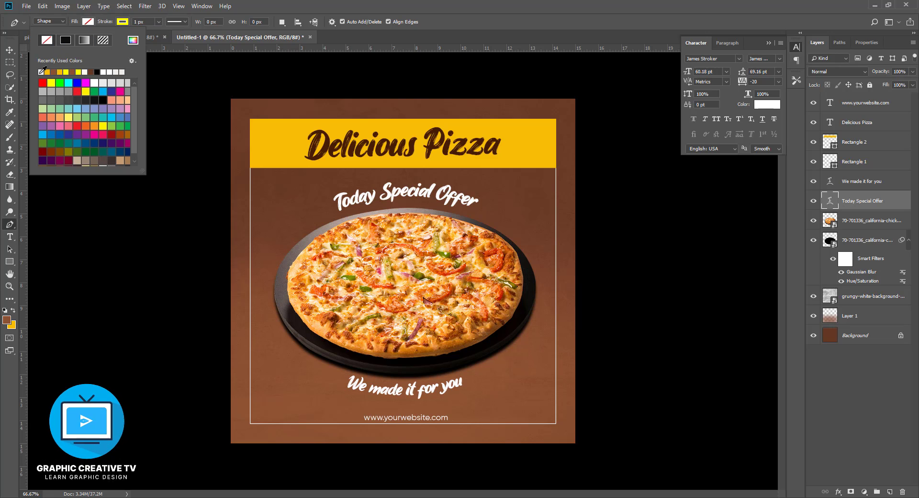
left_click(40, 73)
left_click(127, 22)
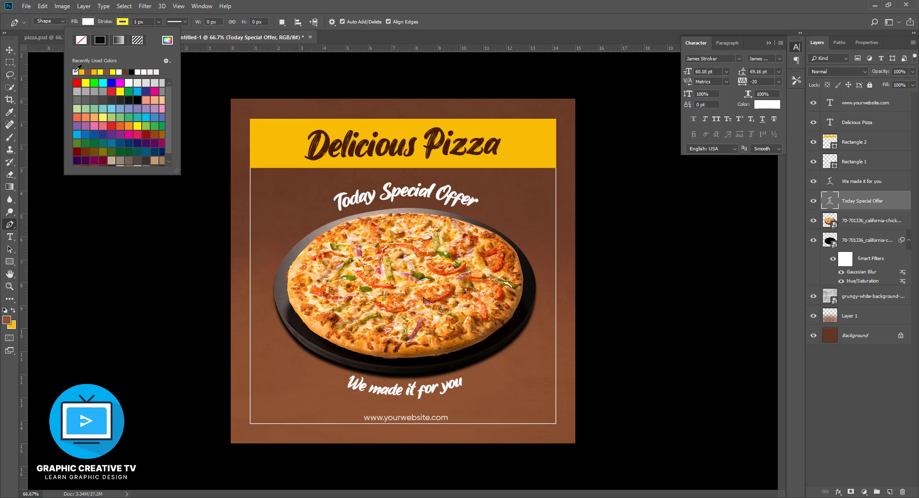
left_click(159, 22)
left_click_drag(154, 33, 149, 33)
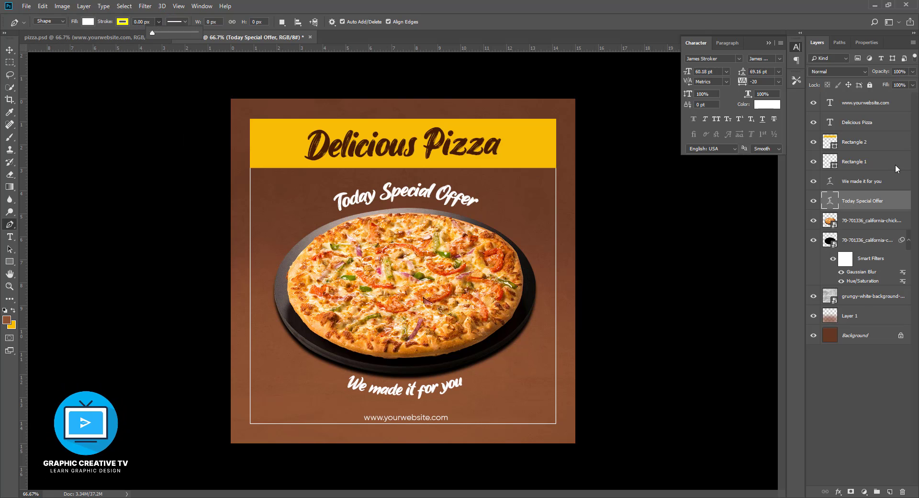
left_click(9, 49)
left_click(9, 224)
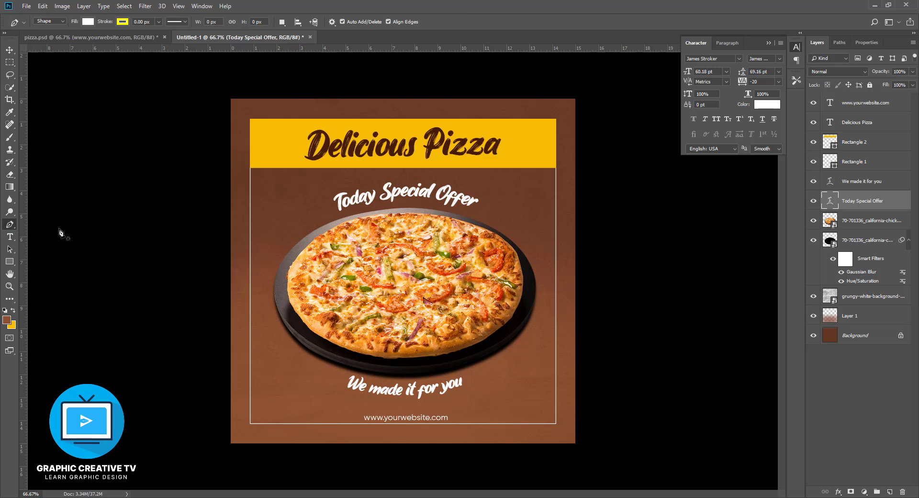
left_click(530, 233)
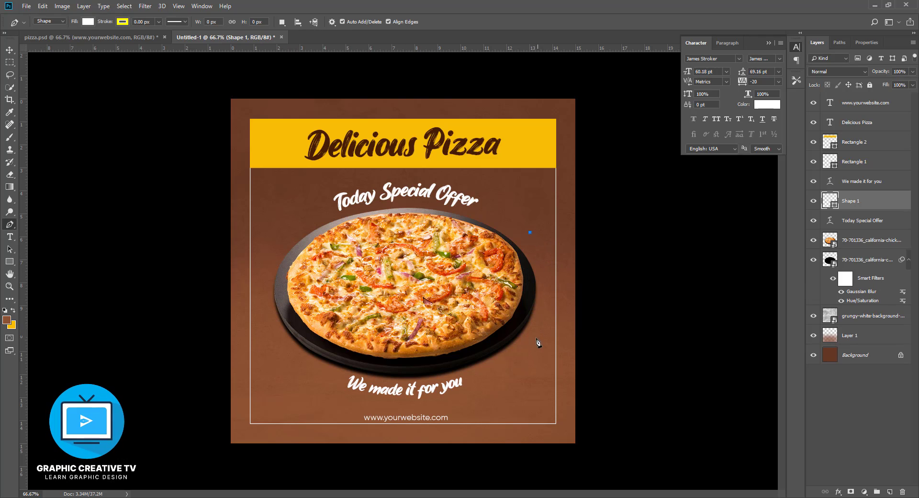
left_click_drag(535, 345, 481, 373)
left_click_drag(508, 408, 496, 421)
key("ctrl+z")
key("ctrl+shift+z")
key("ctrl+z")
key("ctrl+z")
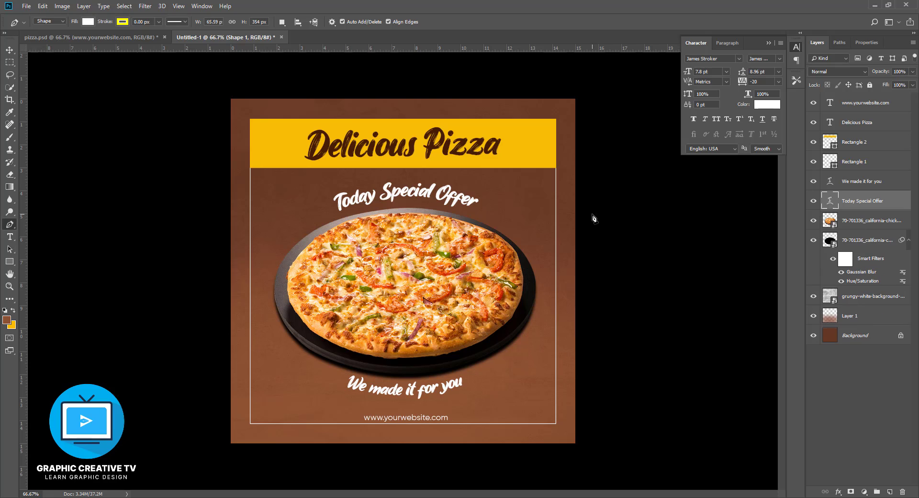
- Draw a thin white crescent about 46 px wide and 290 px high along the right side of the pizza plate
left_click(531, 246)
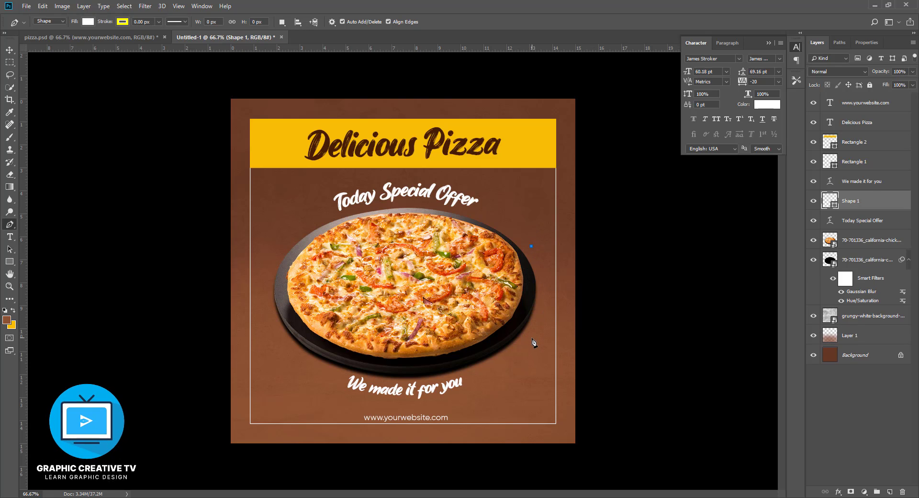
left_click_drag(532, 338, 510, 356)
left_click_drag(499, 389, 500, 389)
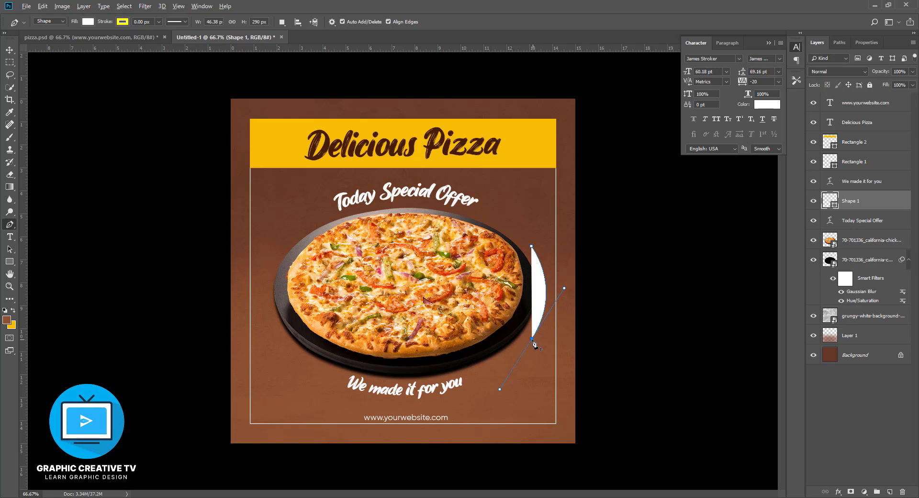
left_click_drag(531, 246, 501, 197)
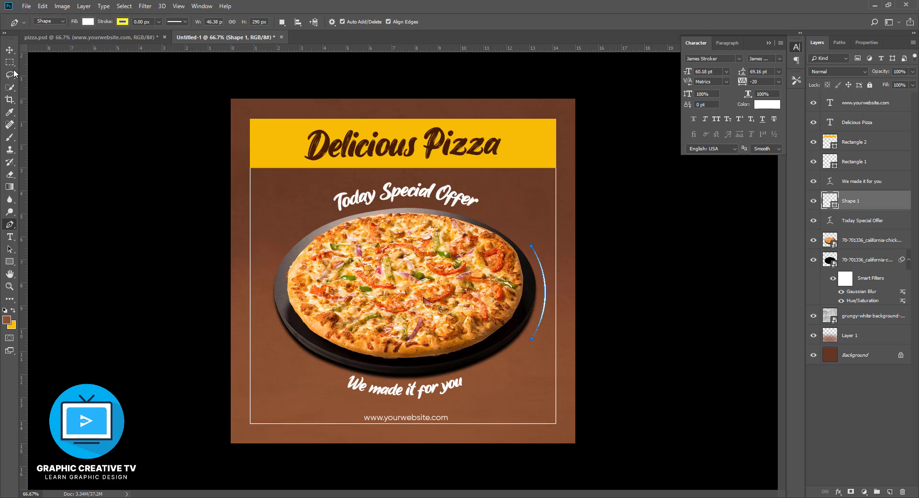
left_click(10, 50)
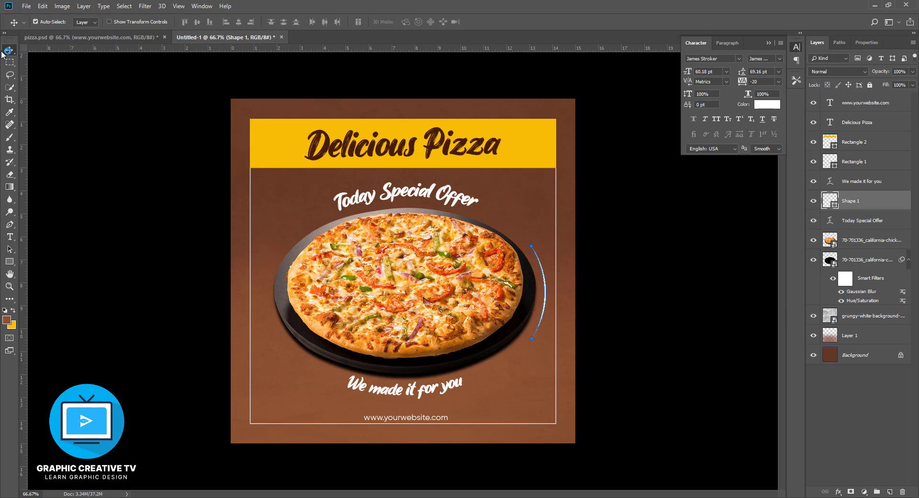
left_click(74, 134)
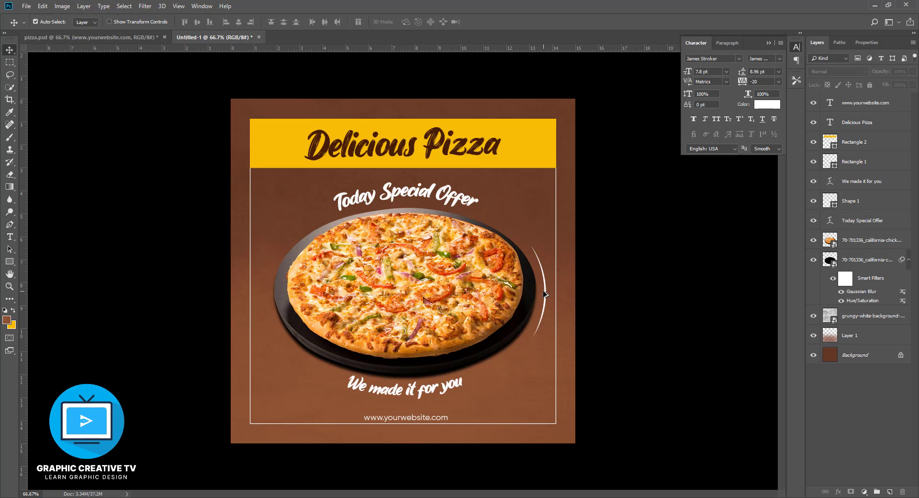
left_click_drag(547, 295, 553, 294)
key("ctrl+t")
left_click_drag(555, 339, 555, 297)
key("Return")
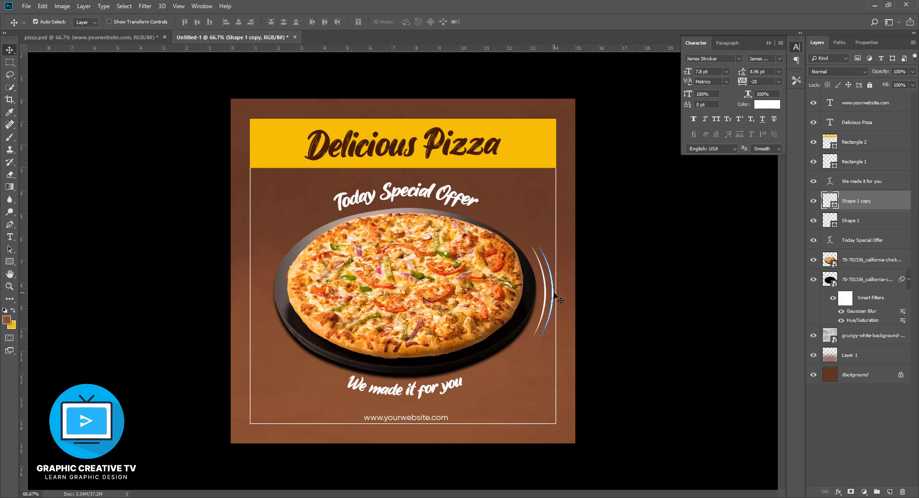
key("Delete")
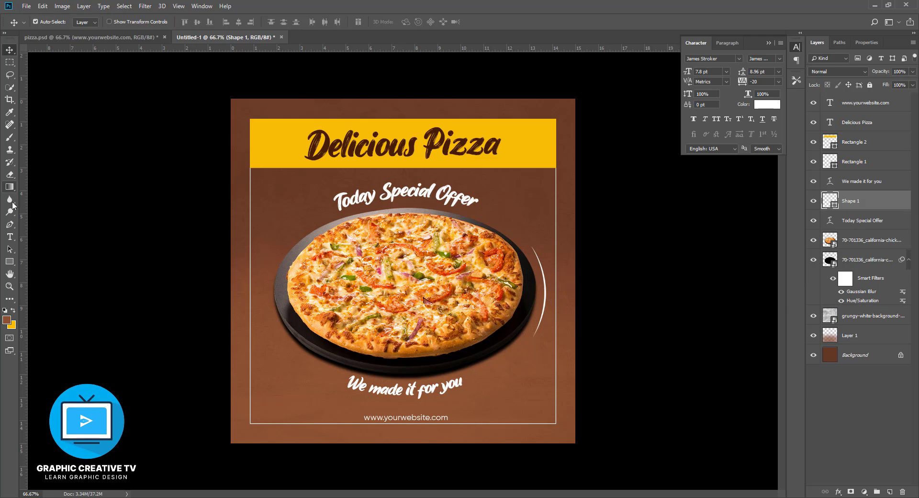
left_click(9, 225)
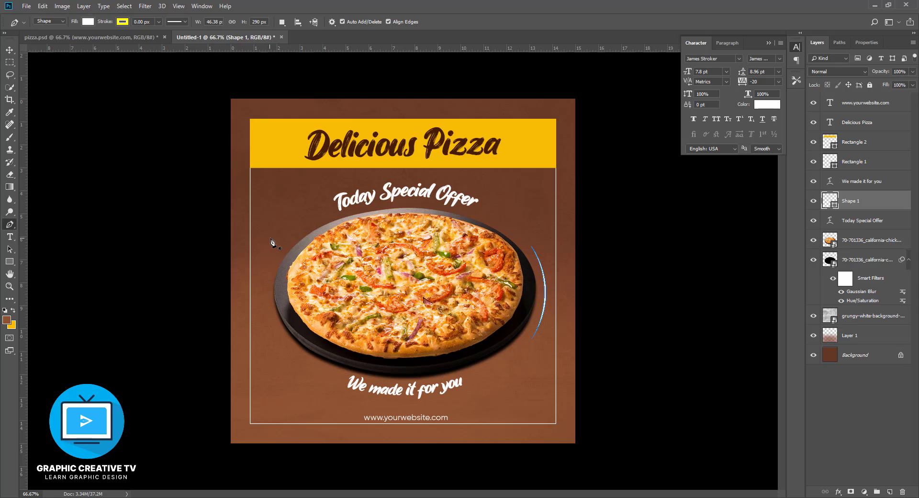
left_click(284, 235)
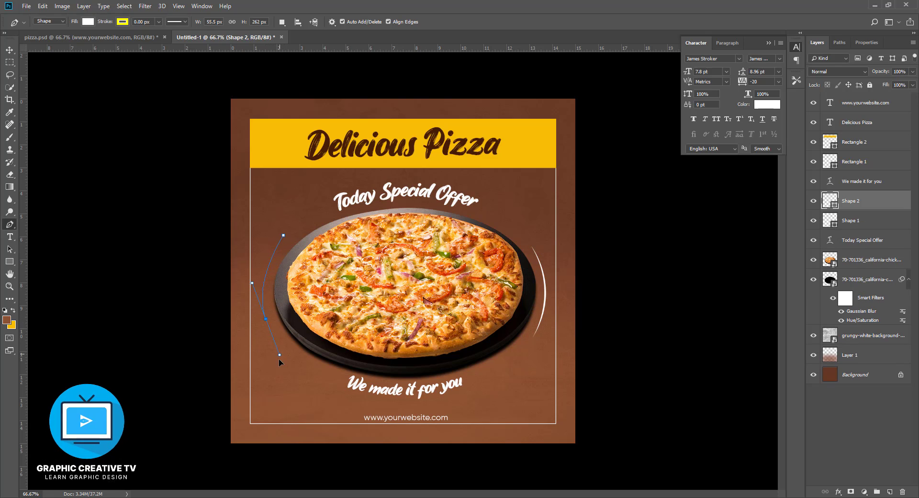
left_click_drag(278, 372, 278, 372)
key("ctrl+alt+z")
key("ctrl+alt+z")
left_click(286, 233)
left_click_drag(271, 315, 281, 330)
key("ctrl+alt+z")
key("ctrl+alt+z")
left_click(291, 244)
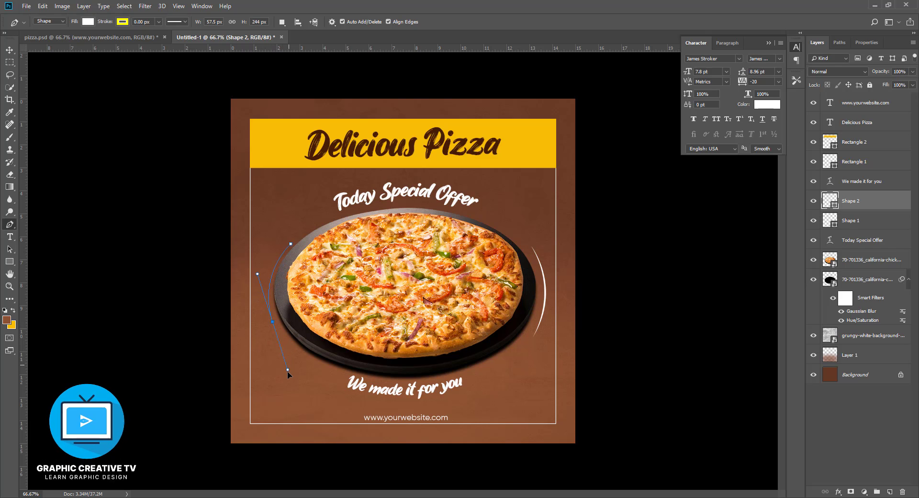
left_click_drag(286, 379, 286, 379)
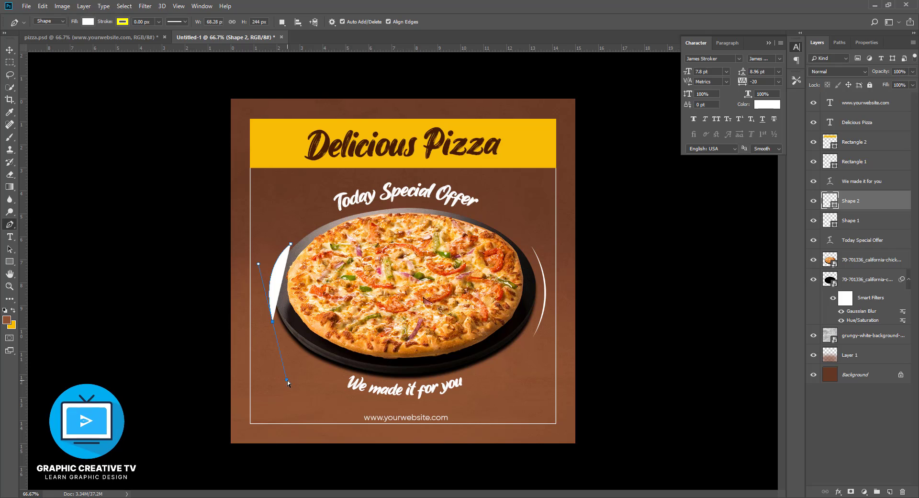
key("ctrl+alt+z")
key("ctrl+alt+z")
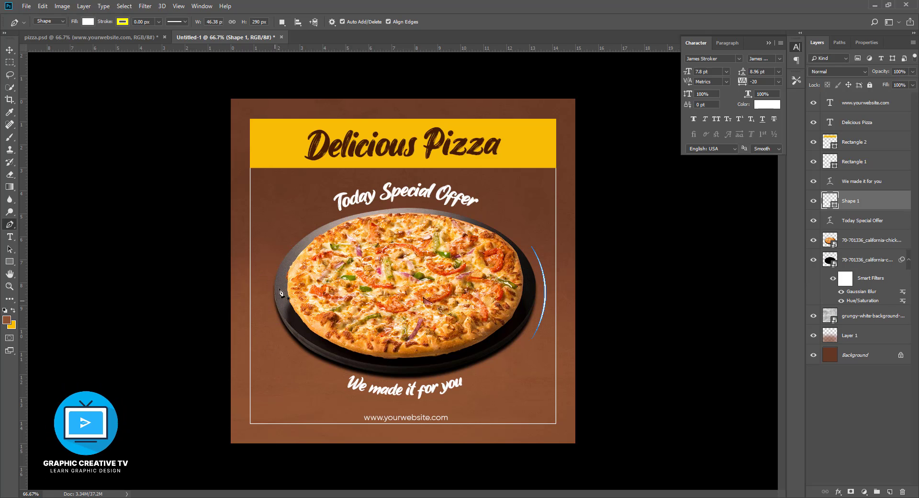
- Draw a thin white crescent about 43 px wide and 246 px high along the left side of the pizza plate
left_click(277, 244)
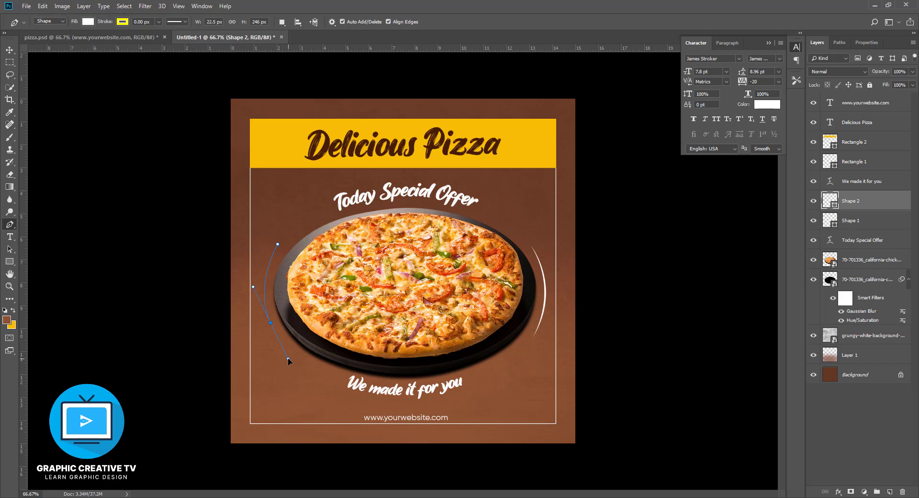
left_click_drag(288, 357, 289, 359)
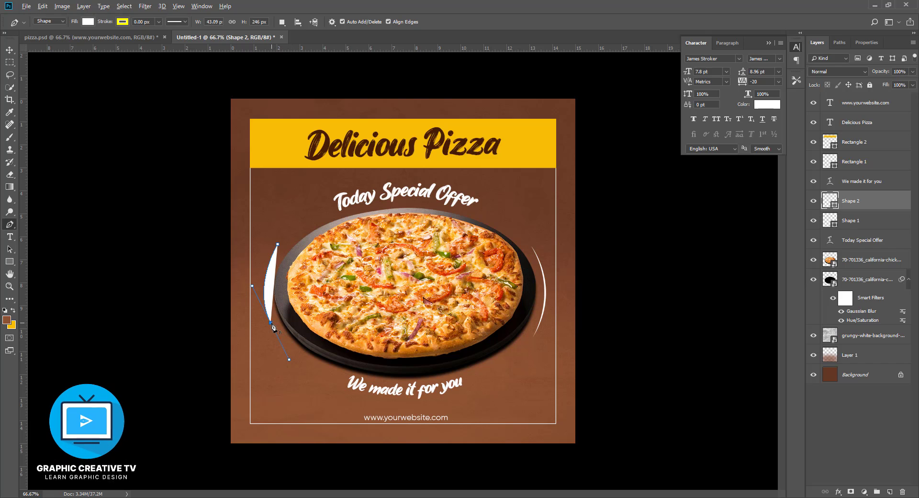
left_click(278, 245)
left_click_drag(301, 197, 298, 196)
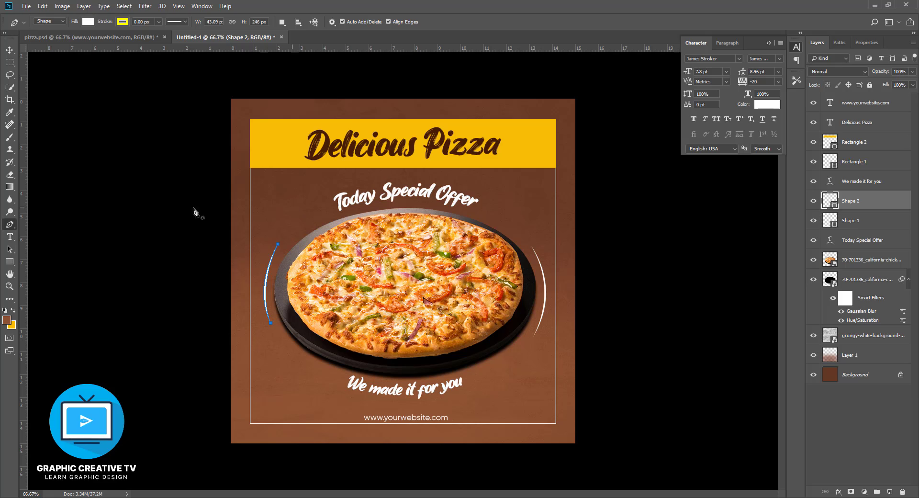
left_click(11, 48)
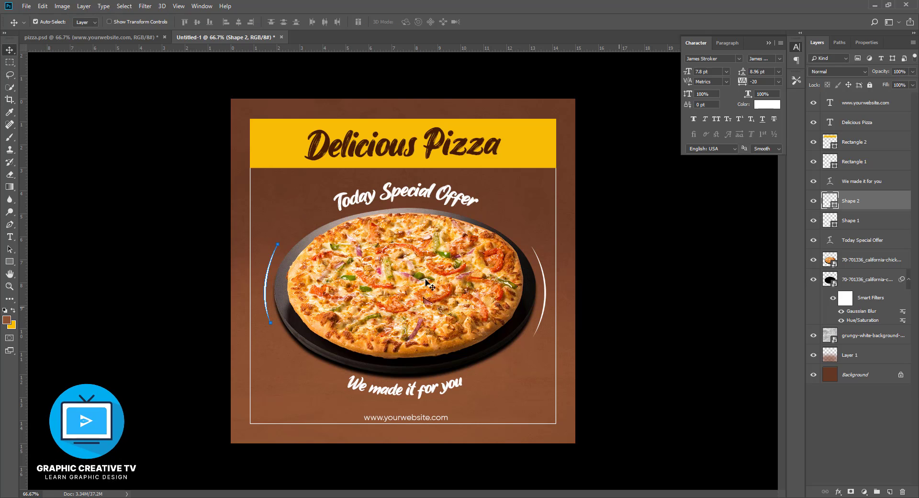
left_click(144, 179)
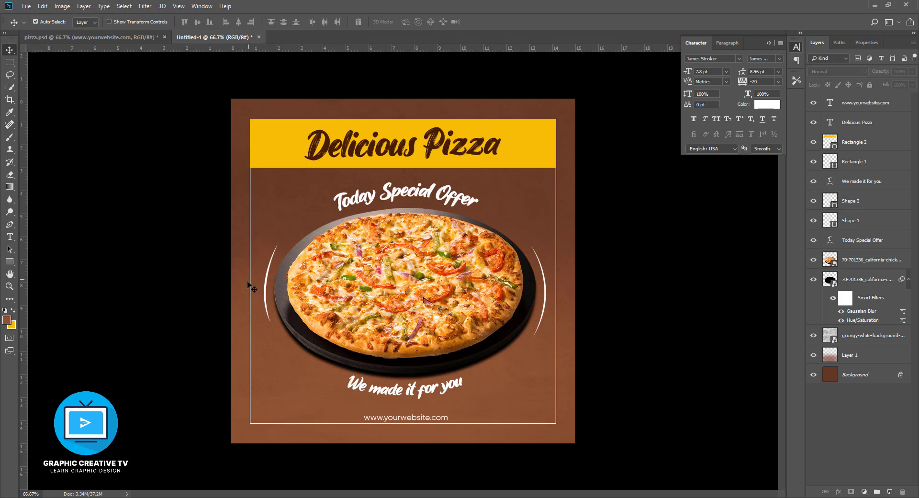
- Draw a second white crescent about 62 px wide and 292 px high just outside the one left of the plate
left_click(10, 224)
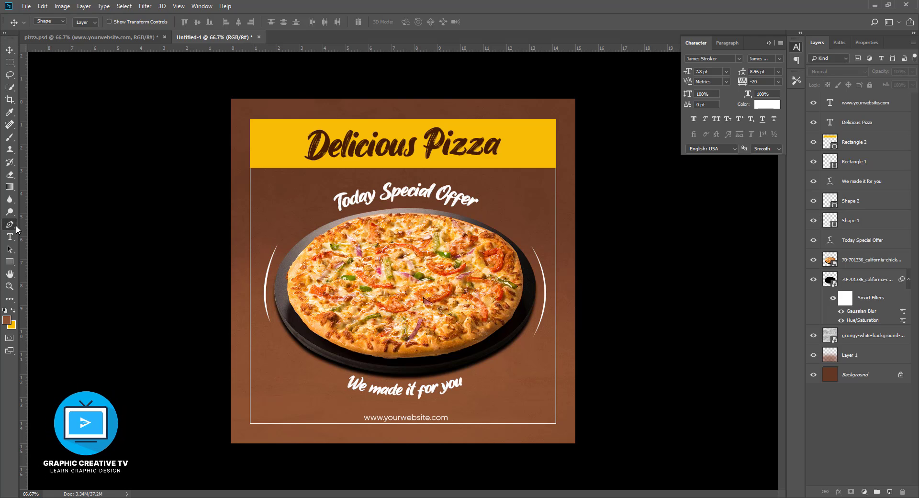
left_click(276, 237)
left_click_drag(267, 330, 298, 377)
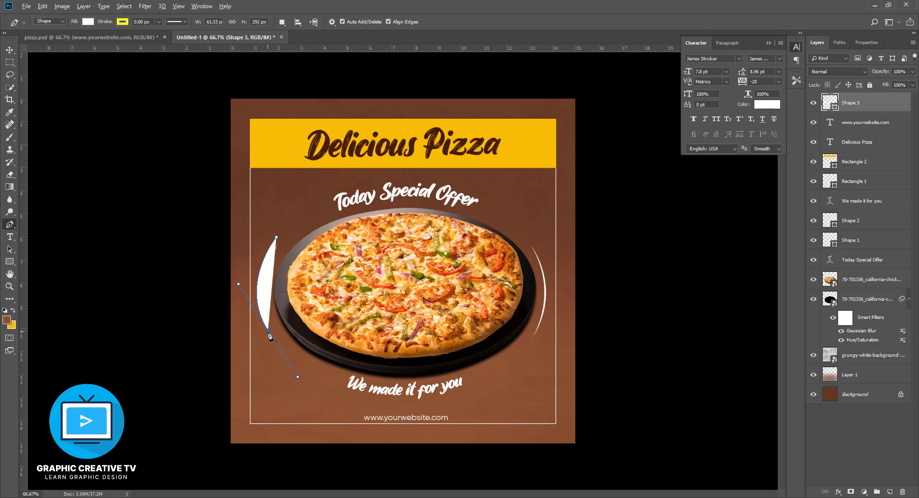
left_click_drag(276, 237, 311, 182)
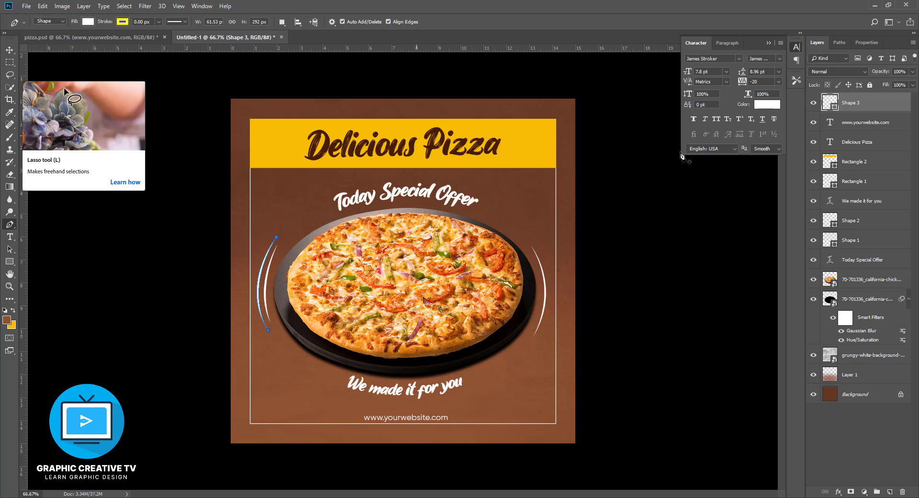
left_click(10, 50)
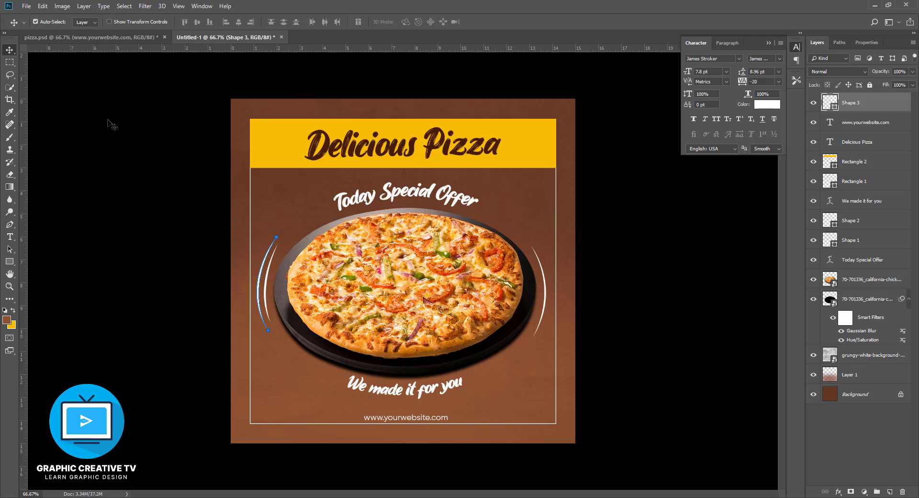
left_click(170, 168)
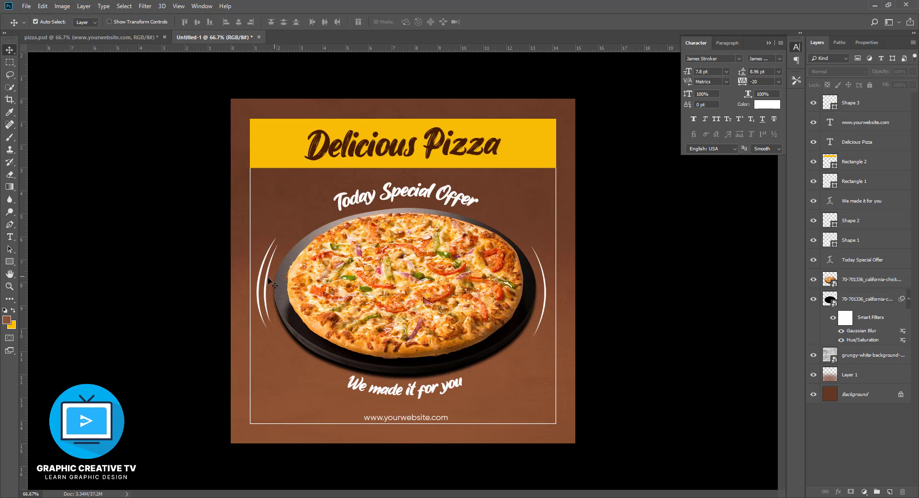
- Convert the outer left crescent to a smart object and apply a Gaussian Blur with a 2.9-pixel radius
left_click(261, 285)
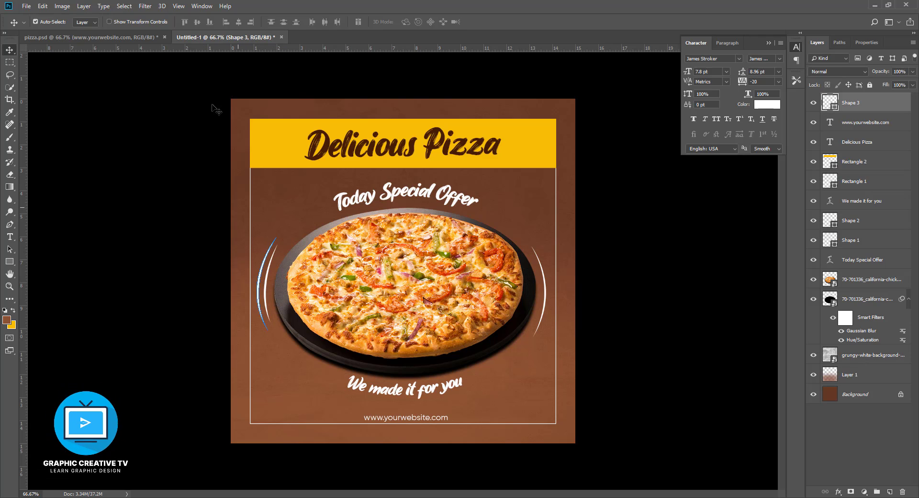
left_click(145, 6)
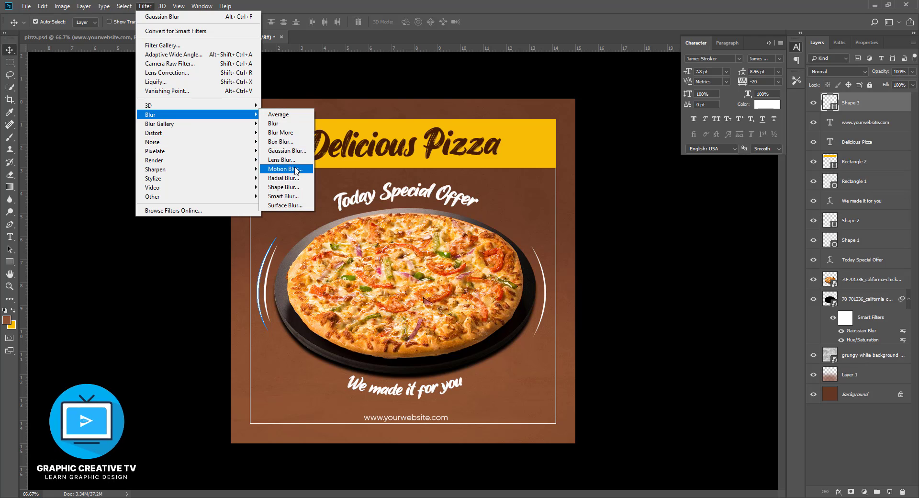
left_click(285, 151)
left_click(421, 189)
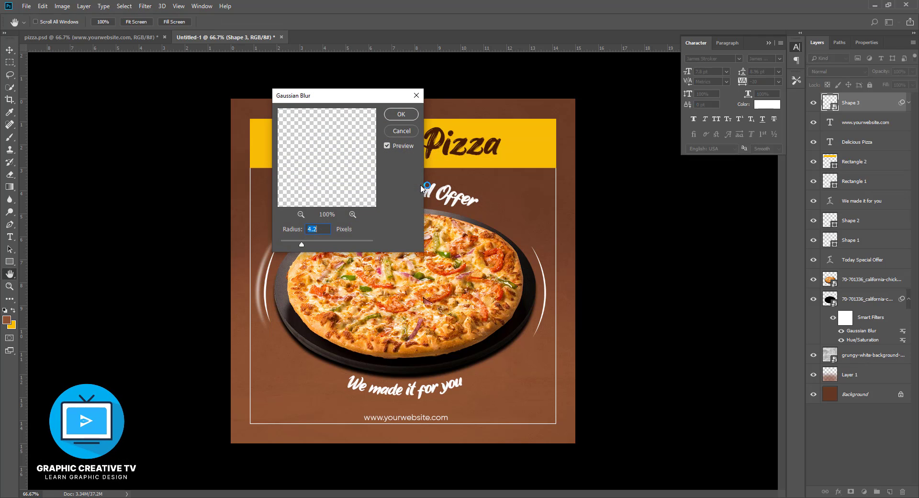
left_click_drag(300, 241, 294, 241)
left_click(401, 114)
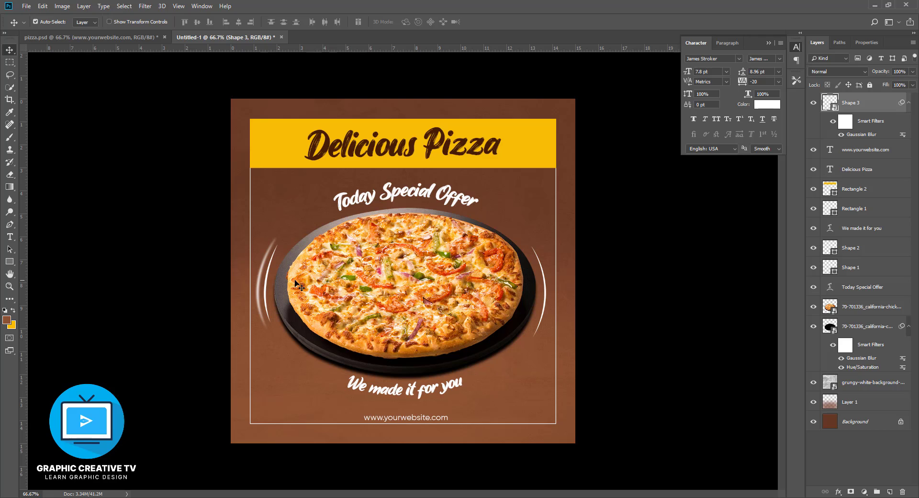
- Convert the inner left crescent to a smart object and apply a Gaussian Blur with a 1.0-pixel radius
left_click(267, 283)
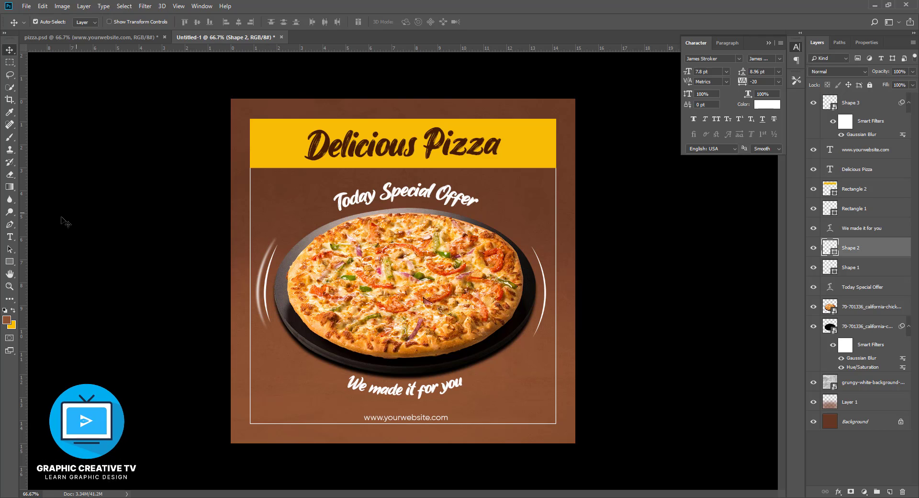
left_click(145, 5)
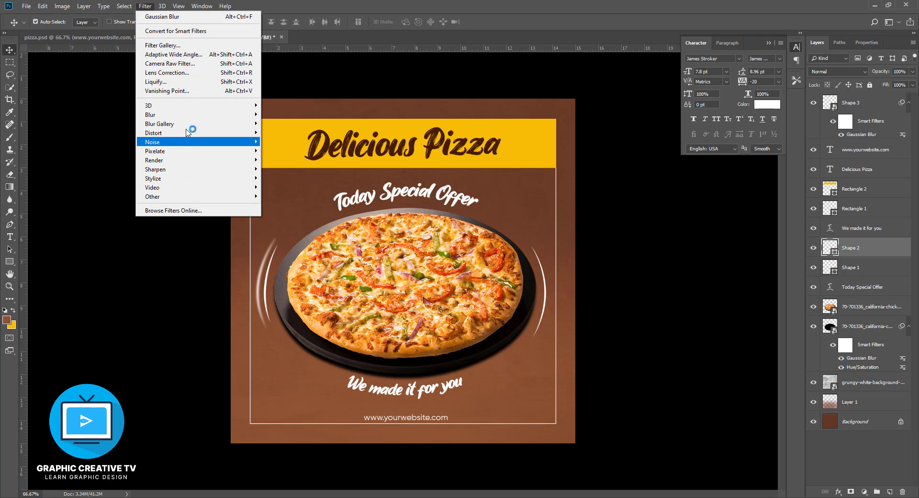
mouse_move(190, 120)
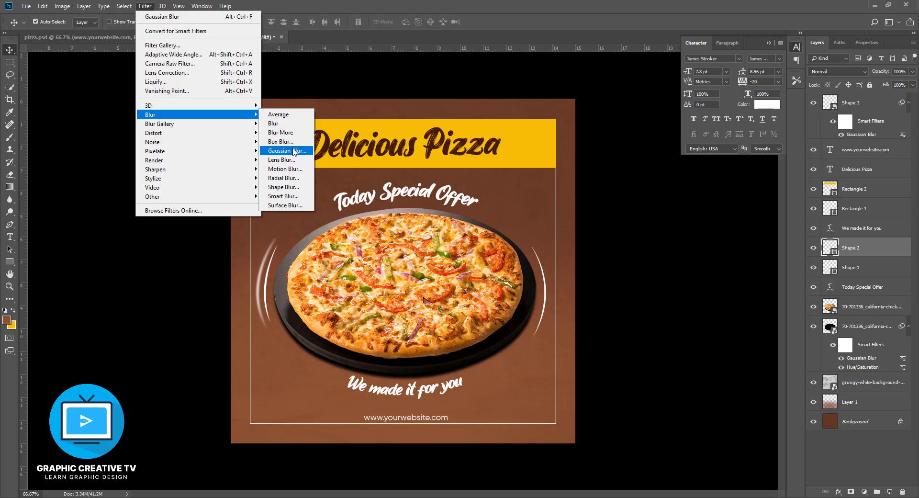
left_click(287, 150)
left_click(431, 189)
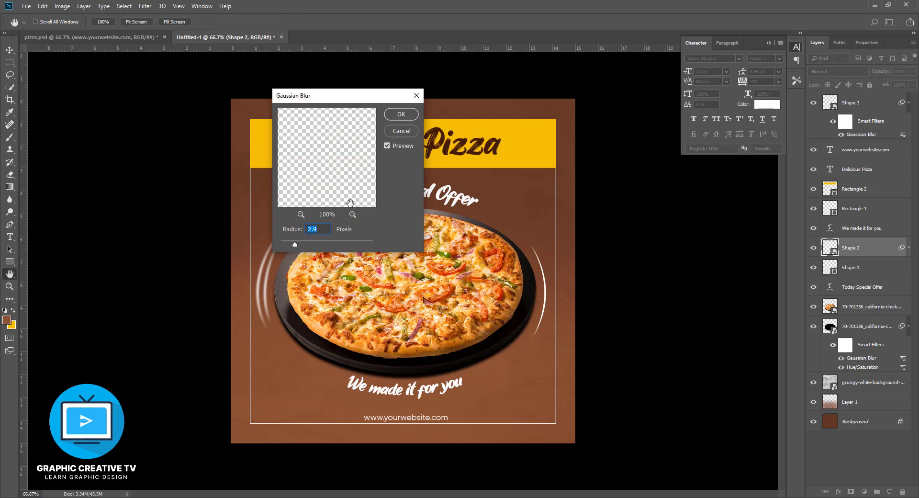
left_click_drag(299, 246, 284, 246)
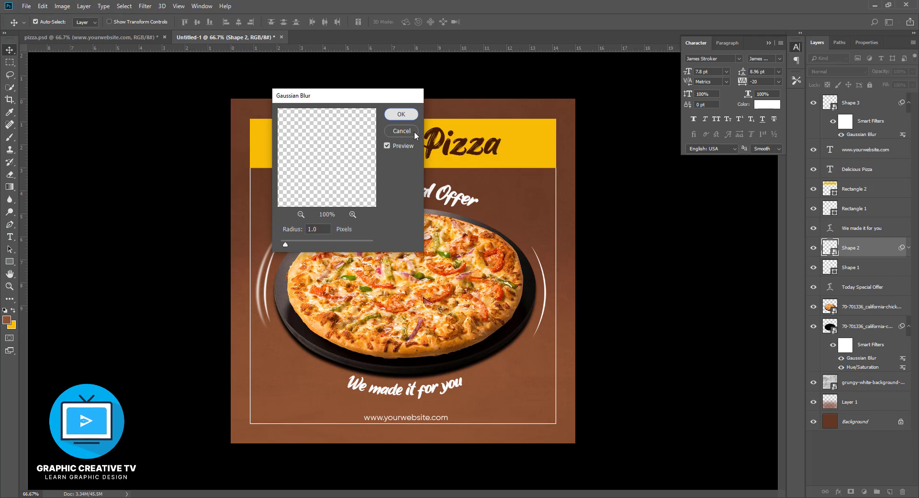
left_click(402, 113)
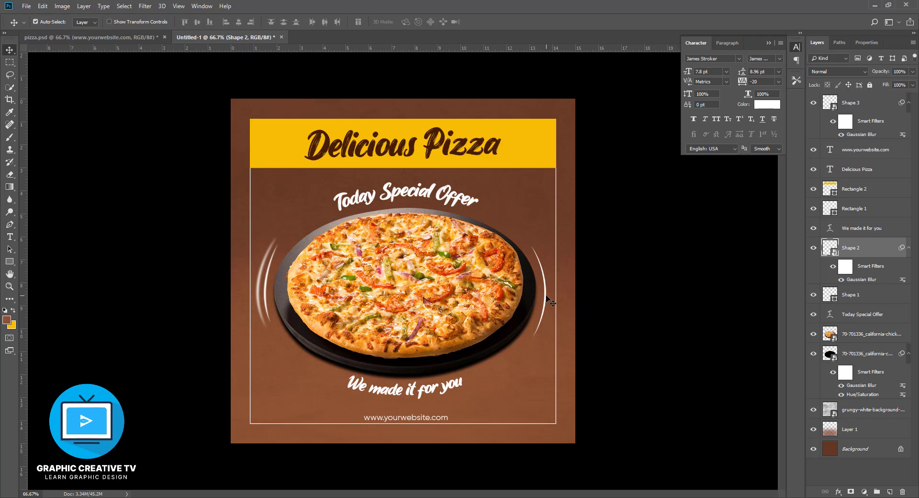
left_click(272, 218)
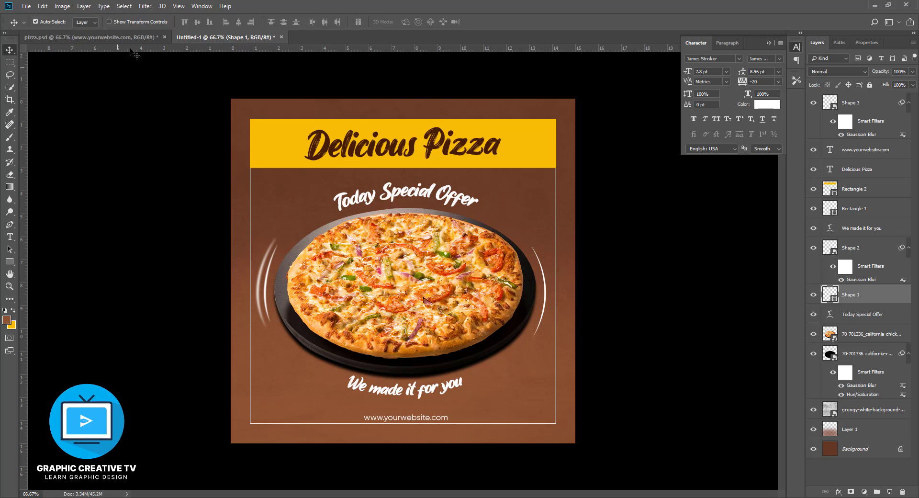
left_click(145, 7)
left_click(204, 22)
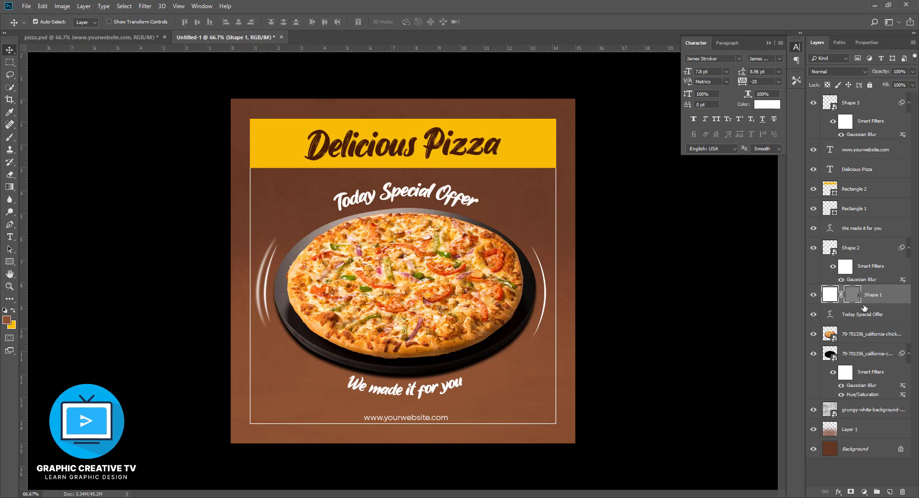
key("ctrl+z")
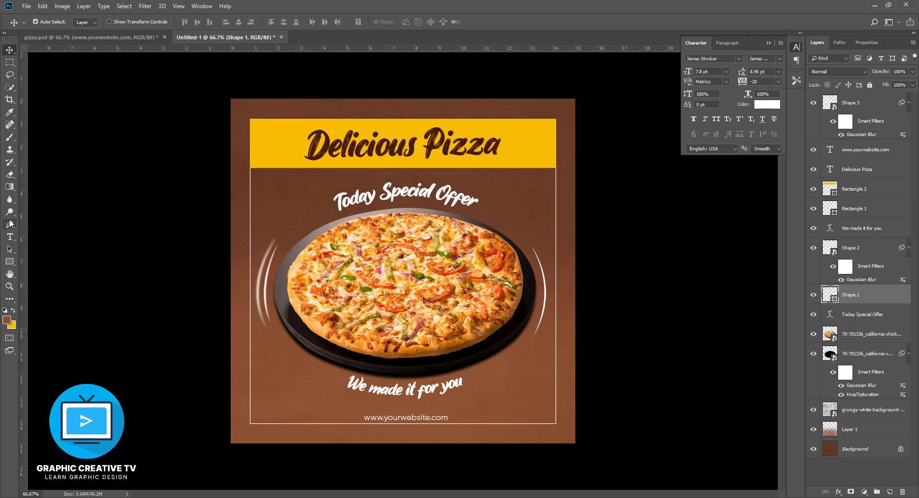
- Convert the crescent right of the plate to a smart object and apply a light Gaussian Blur to it
left_click(142, 5)
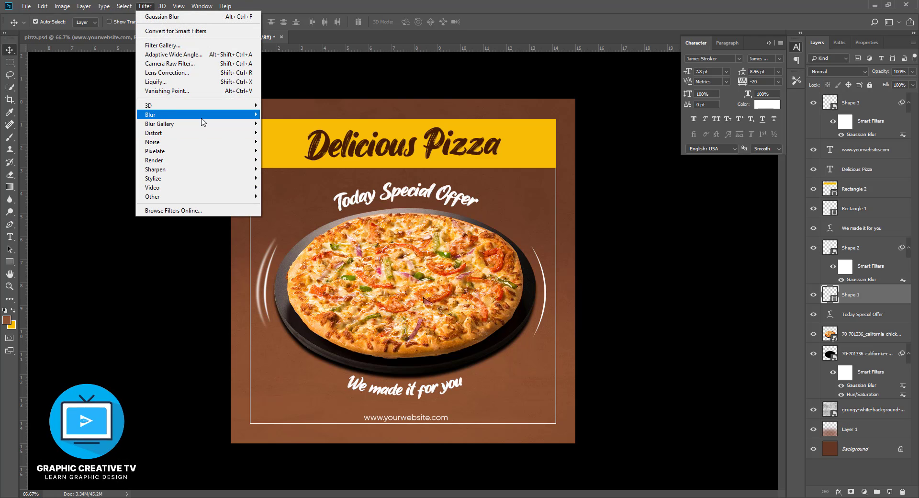
mouse_move(201, 115)
left_click(297, 150)
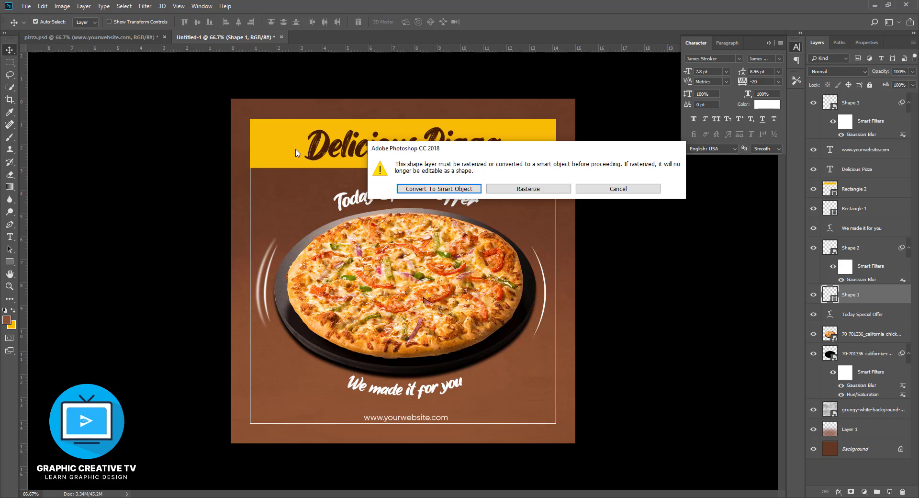
left_click(426, 189)
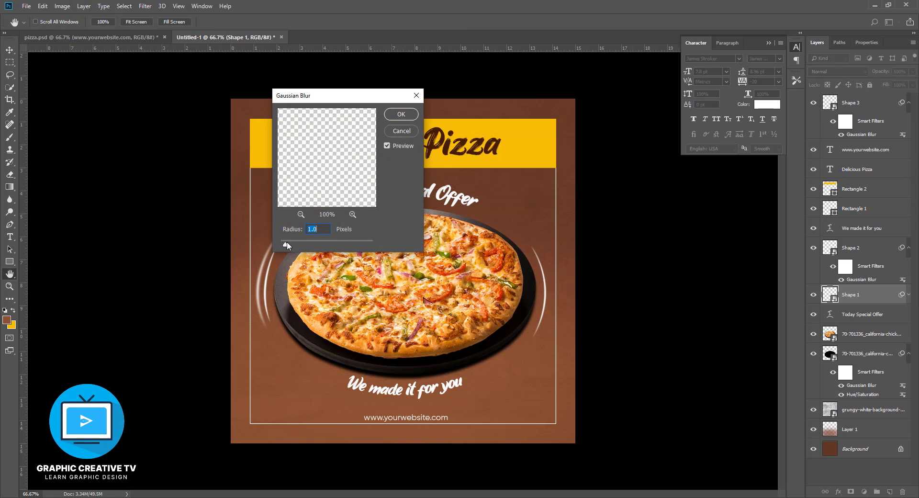
left_click_drag(286, 246, 289, 247)
left_click(401, 115)
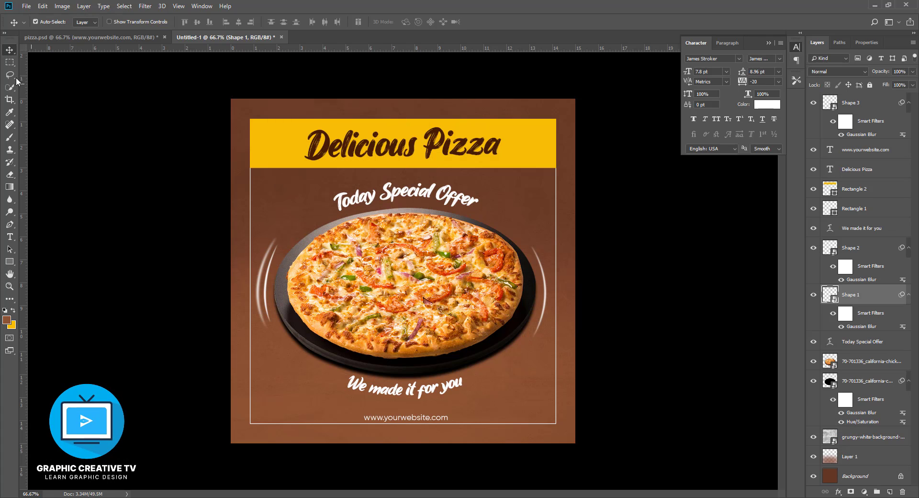
left_click(7, 50)
left_click(424, 395)
left_click(767, 104)
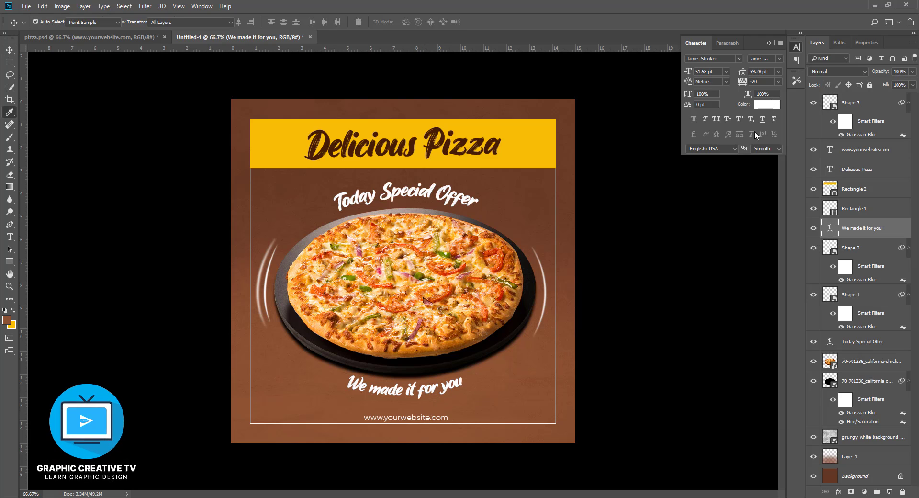
left_click_drag(694, 338, 746, 390)
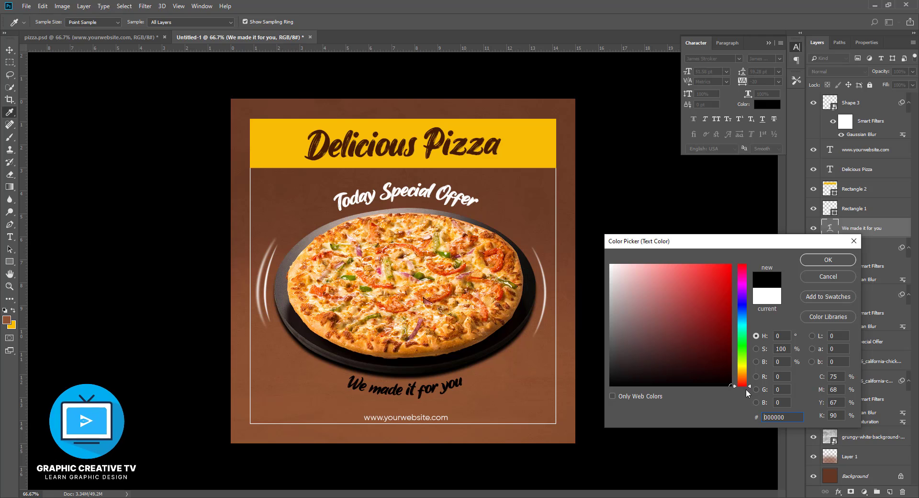
left_click(829, 276)
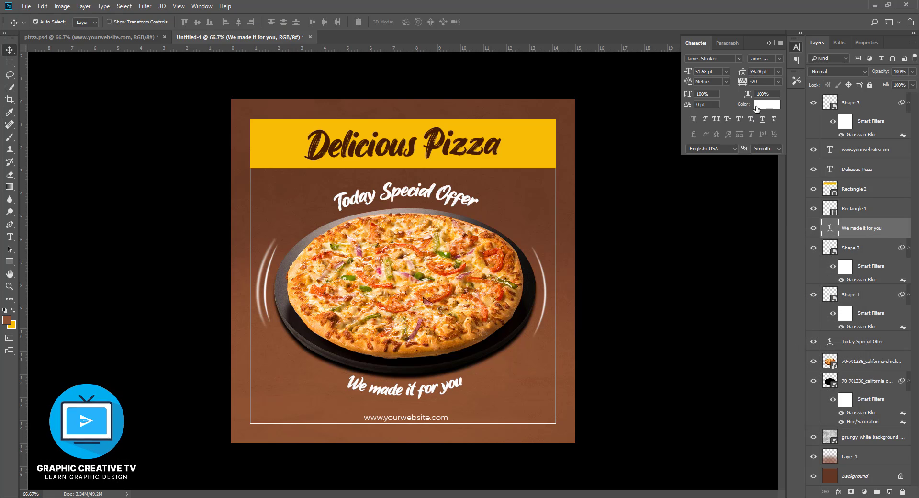
left_click(767, 103)
left_click(530, 142)
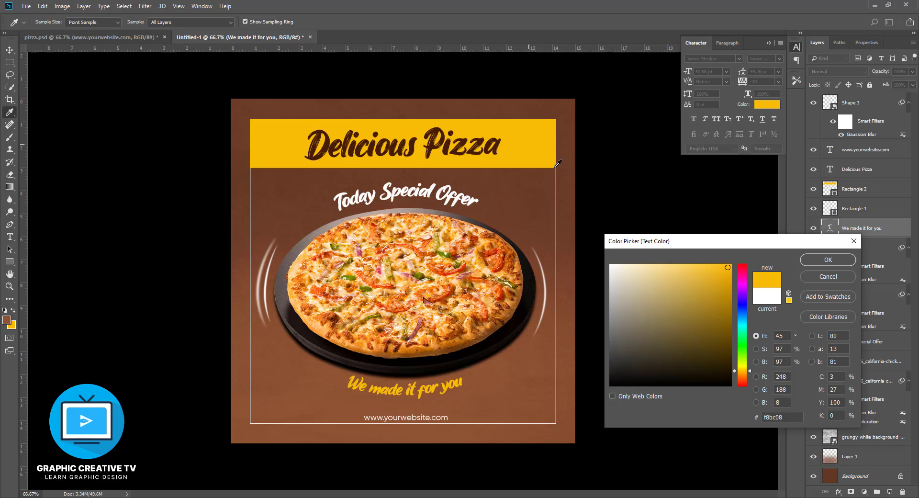
type("ffdd77")
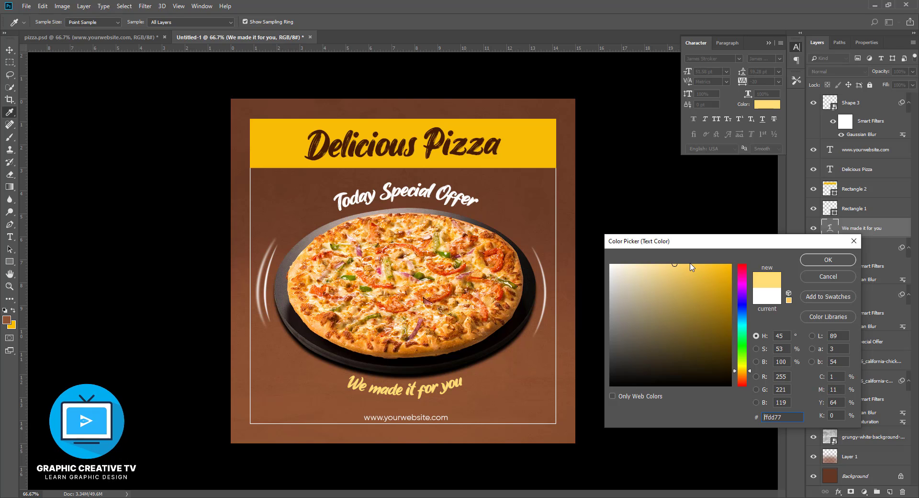
left_click(826, 276)
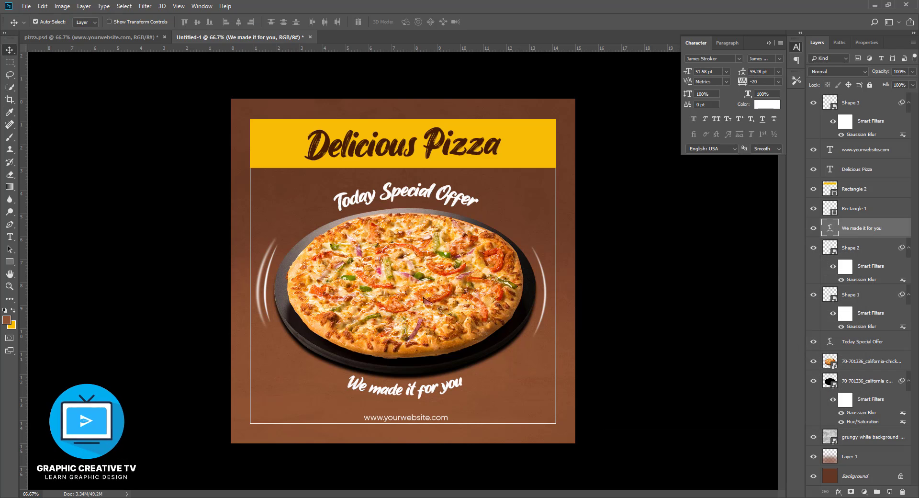
left_click(521, 497)
left_click(618, 301)
left_click(415, 272)
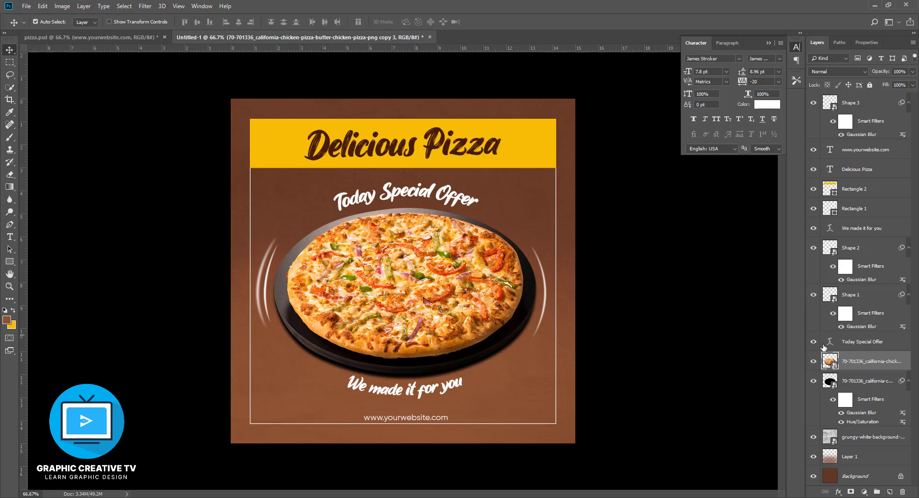
- Create a new empty layer directly above the grungy white background texture layer
left_click(845, 442)
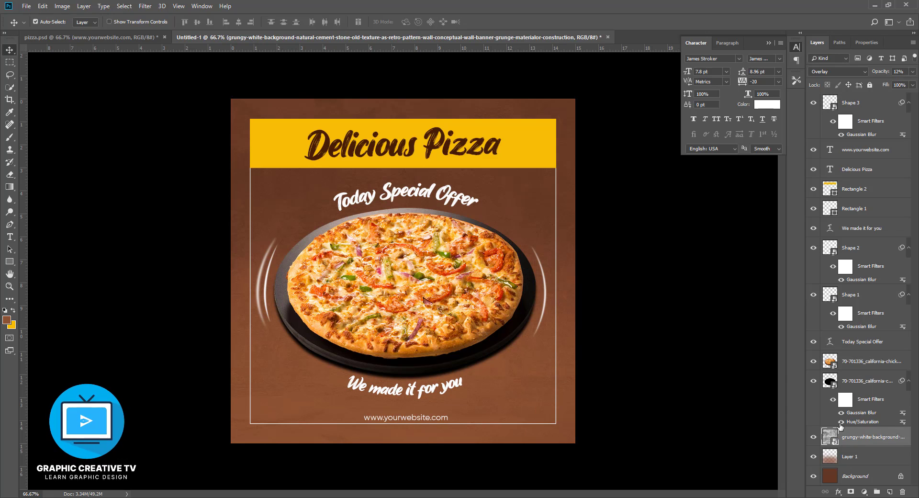
left_click(882, 437, "ctrl")
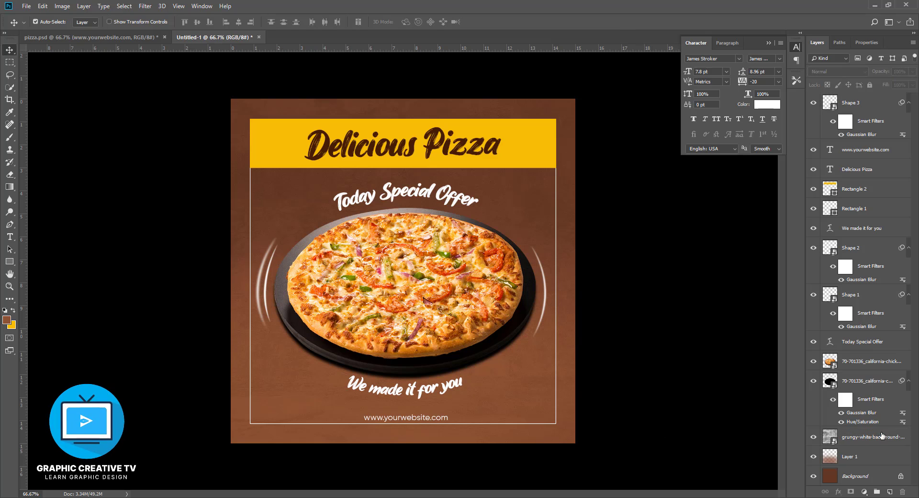
left_click(871, 437, "ctrl")
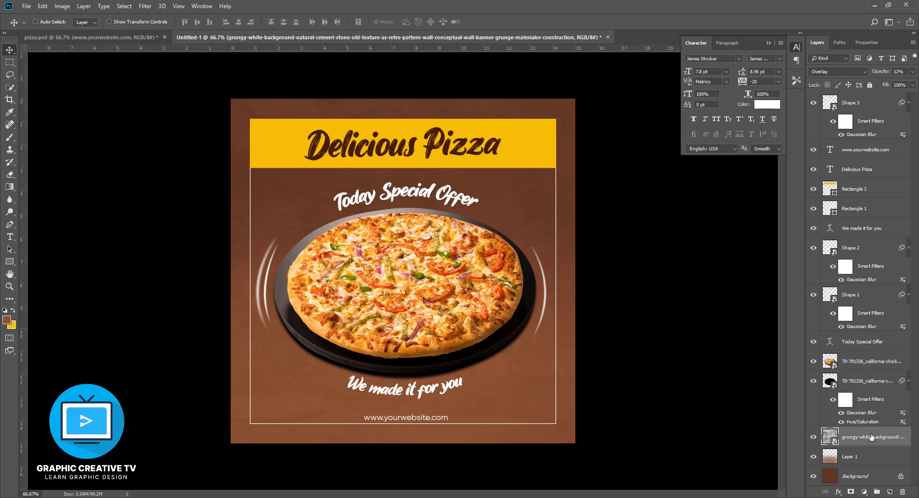
key("ctrl+shift+n")
key("Return")
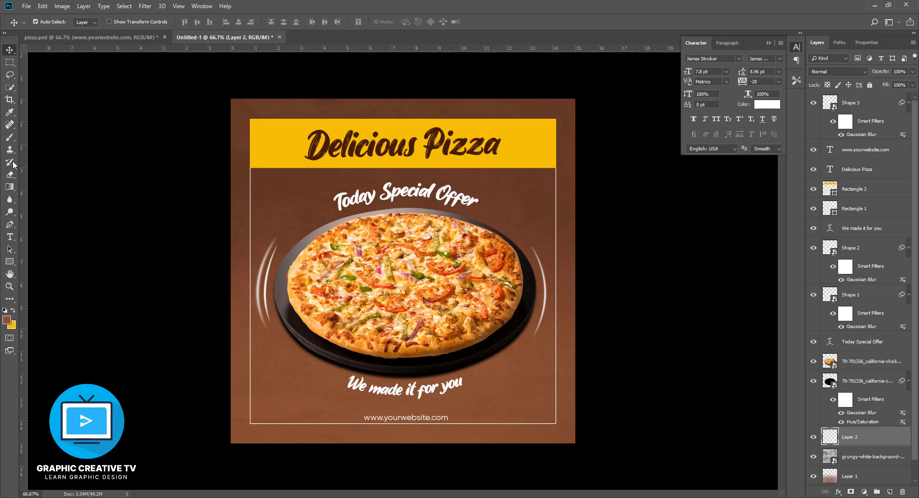
- Paint a soft #a0471e glow behind the pizza on the new layer with the 800 px brush at 51% opacity
left_click(10, 138)
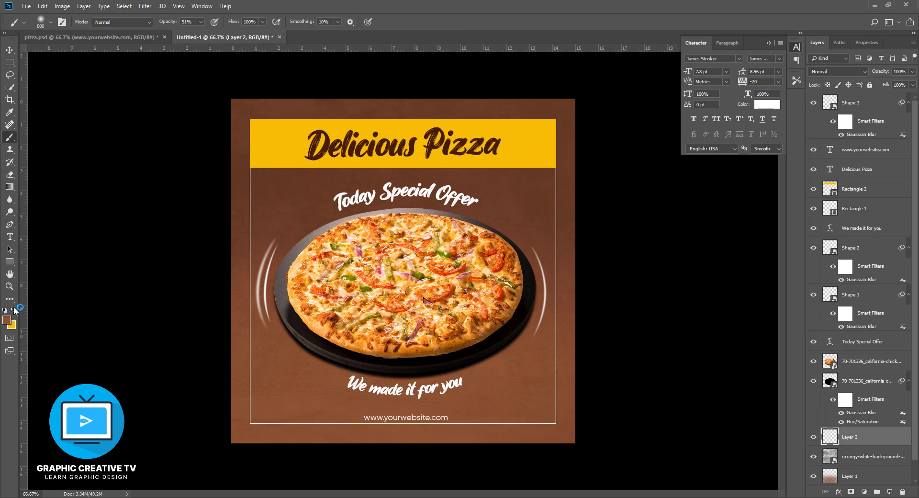
left_click(7, 319)
left_click(625, 275)
left_click_drag(625, 275, 621, 262)
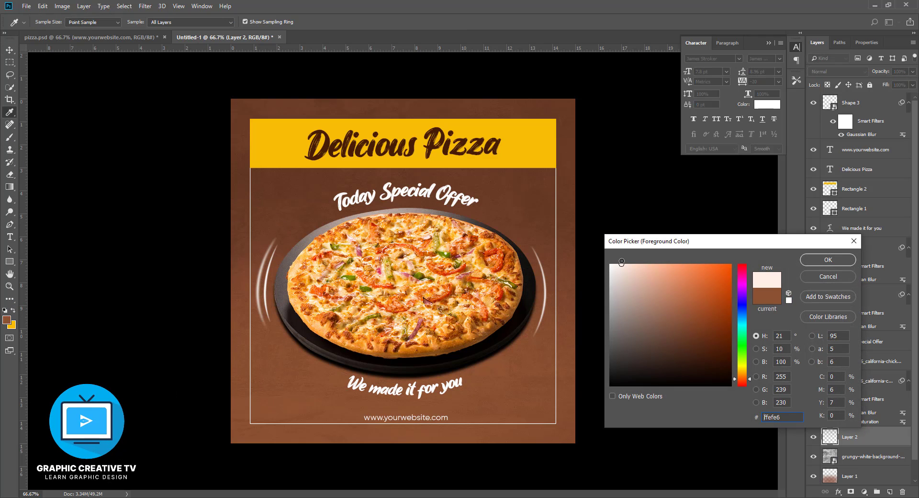
left_click(549, 185)
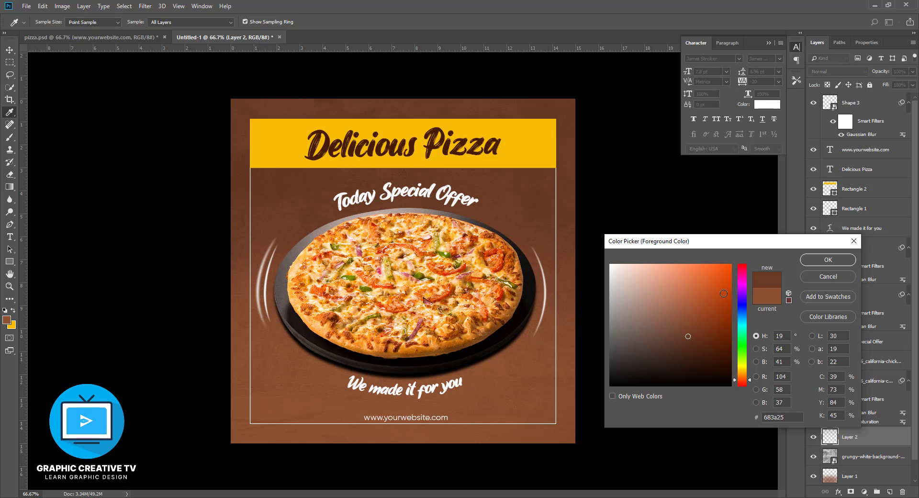
left_click_drag(704, 309, 709, 310)
left_click(811, 262)
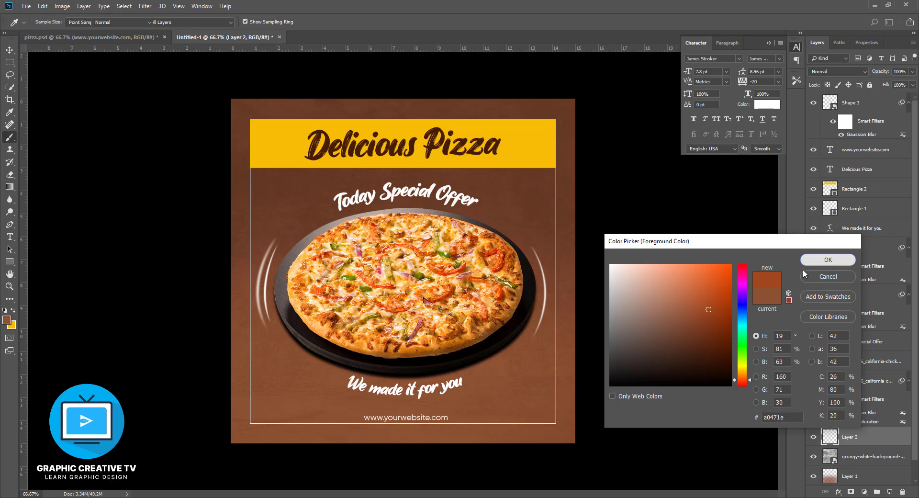
mouse_move(417, 293)
left_mouse_down()
mouse_move(370, 287)
mouse_move(429, 292)
mouse_move(346, 292)
mouse_move(345, 310)
mouse_move(351, 324)
mouse_move(428, 319)
mouse_move(451, 295)
mouse_move(453, 277)
mouse_move(331, 279)
mouse_move(315, 291)
mouse_move(355, 300)
mouse_move(510, 286)
left_mouse_up()
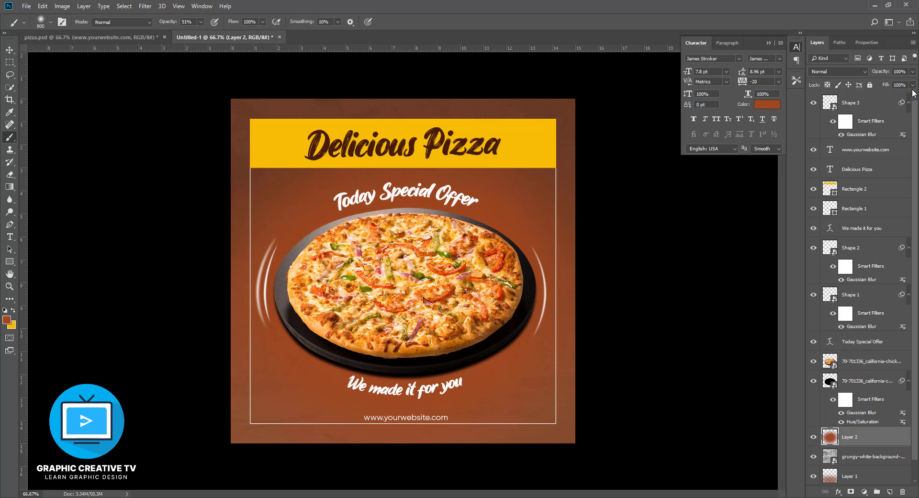
- Set the blend mode of the painted glow layer to Screen
double_click(852, 73)
key("Down")
key("Down")
key("Down")
key("Down")
key("Down")
key("Down")
key("Down")
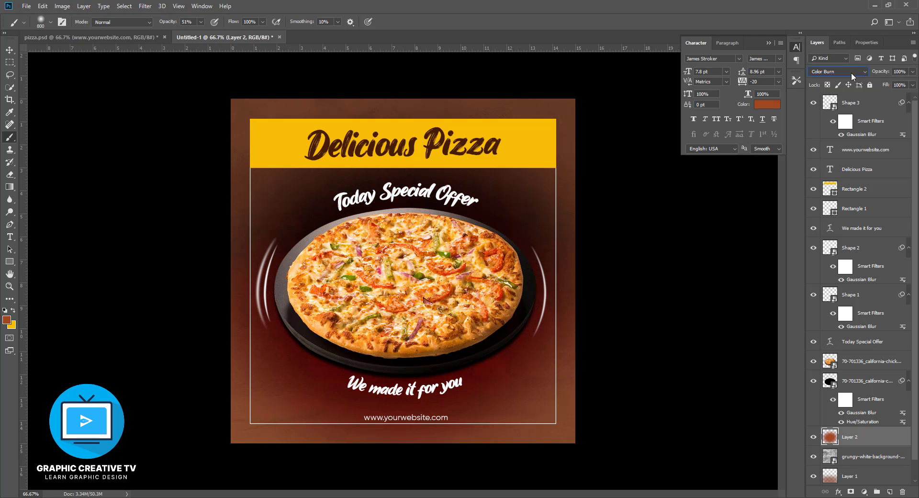
key("Down")
key("Down")
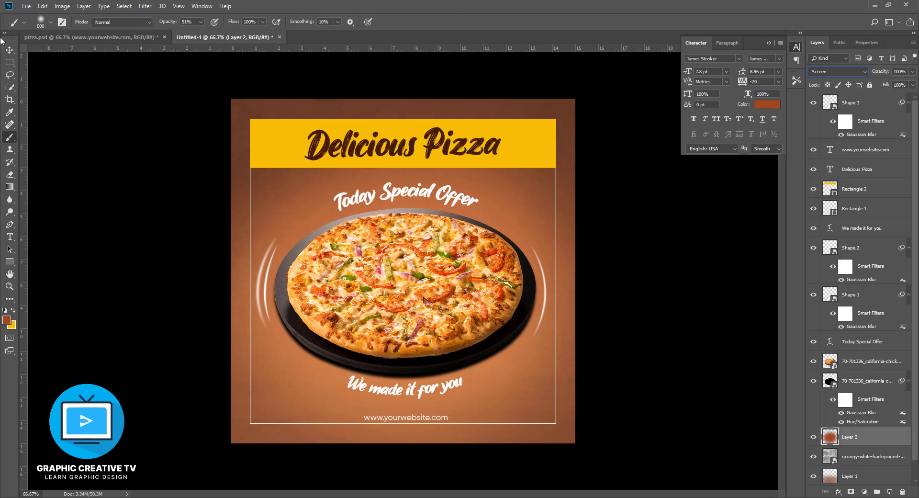
- Enlarge the white frame evenly about its centre to 104.06% width and 102.82% height
left_click(10, 50)
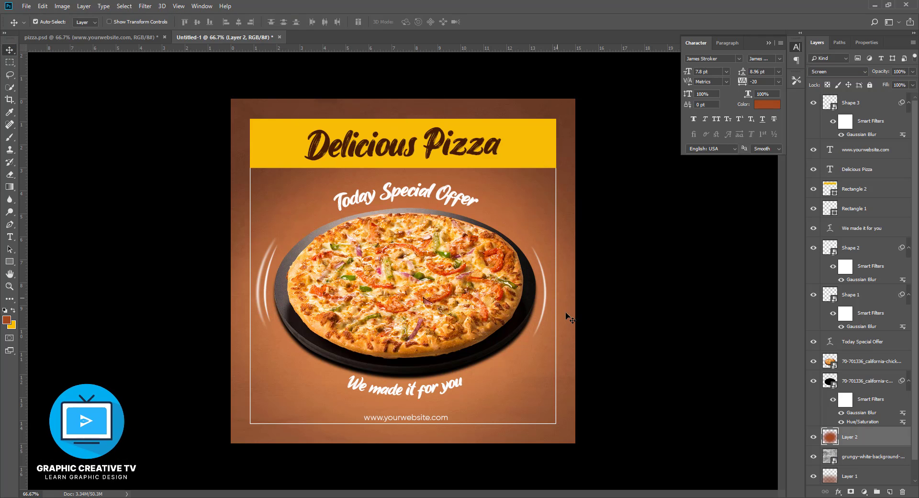
left_click(388, 392)
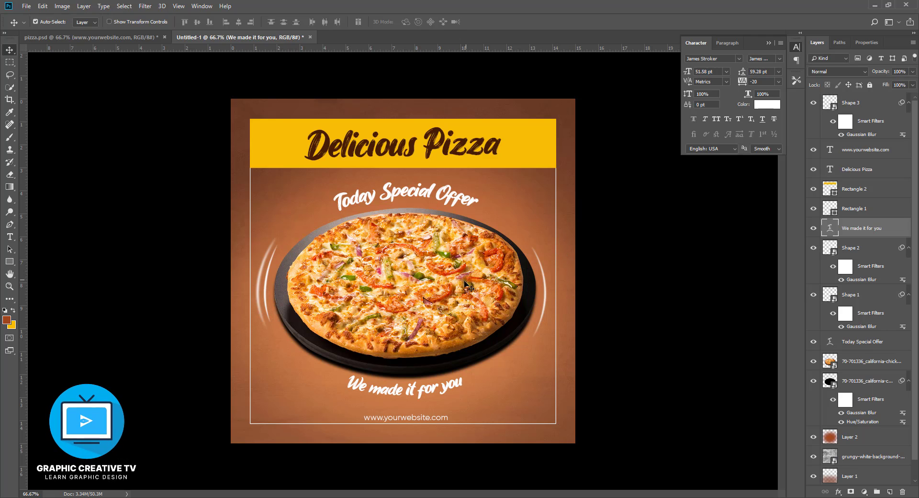
left_click(250, 303)
key("ctrl+t")
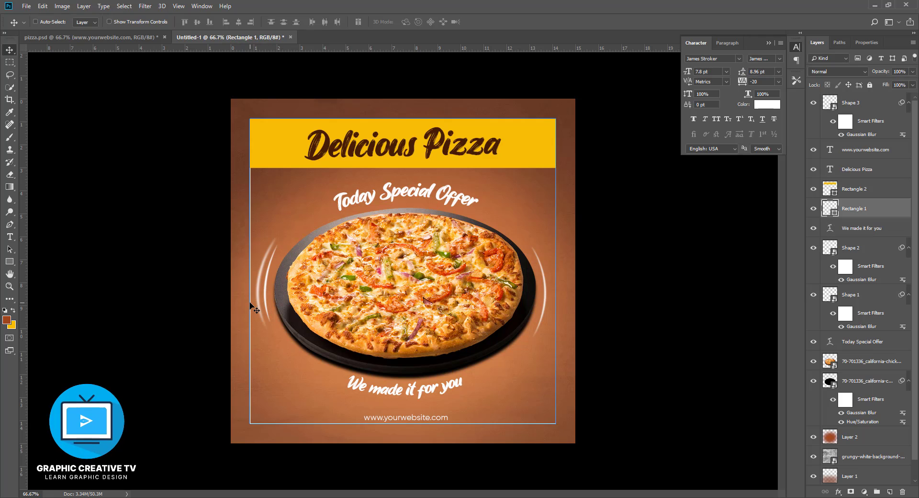
left_click_drag(248, 270, 243, 271)
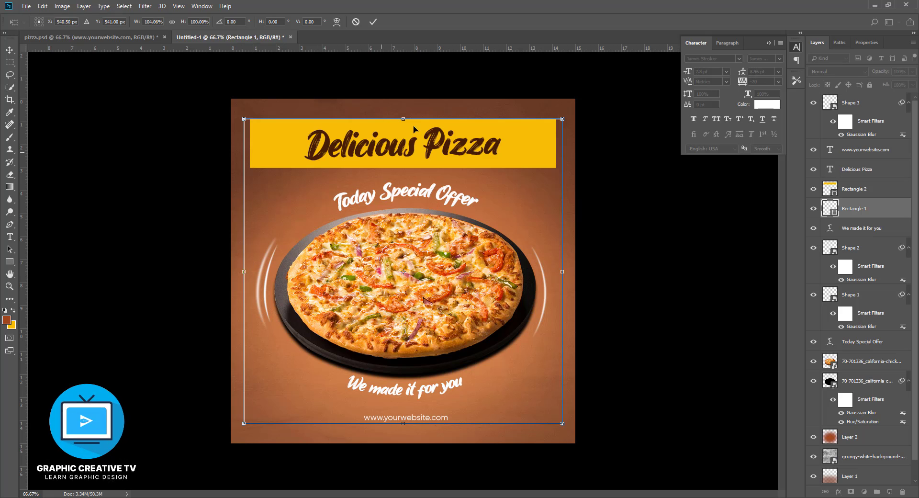
left_click_drag(406, 116, 405, 112)
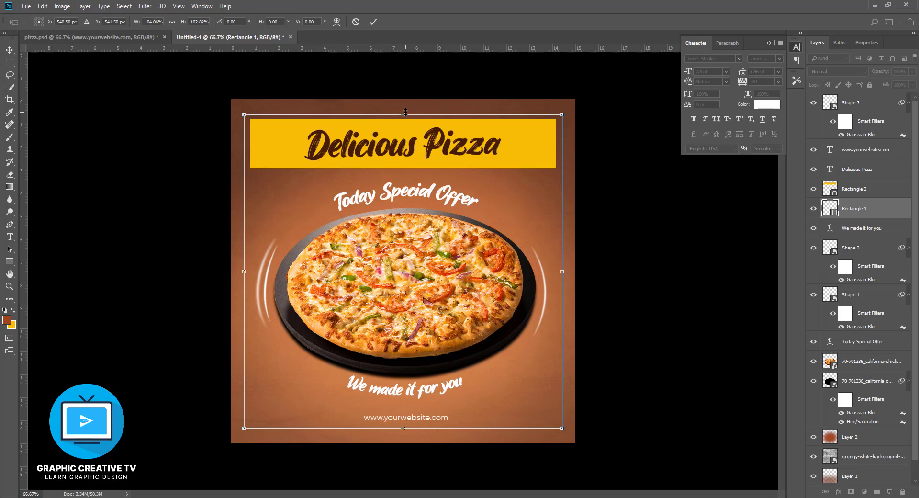
left_click(9, 49)
left_click(424, 189)
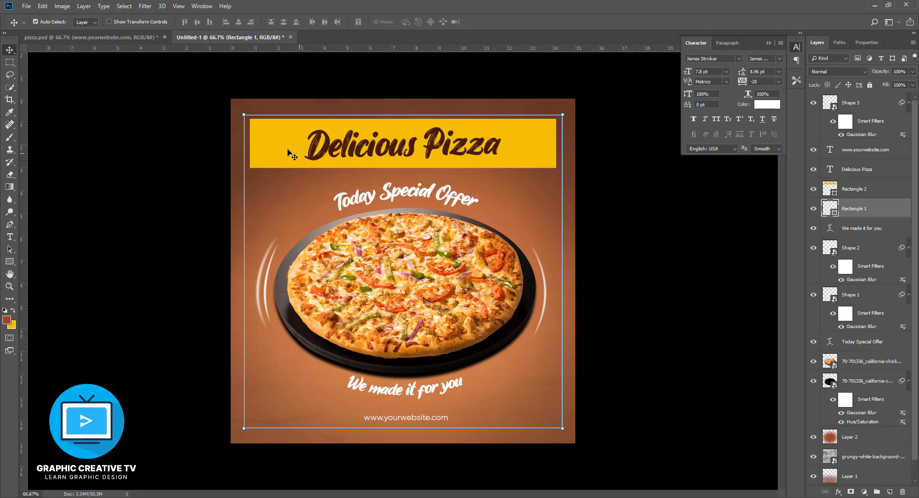
- Stretch the yellow title banner so its left, top and right edges meet the enlarged white frame
left_click(266, 145)
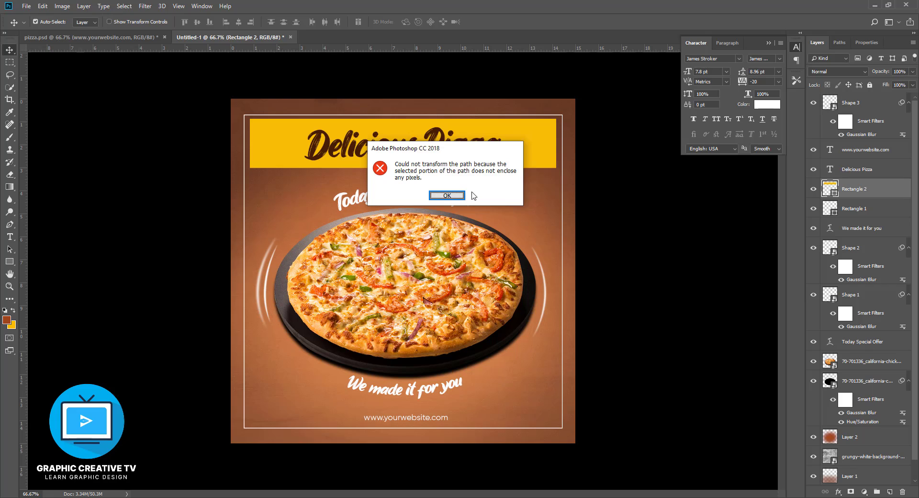
left_click(450, 196)
key("ctrl+t")
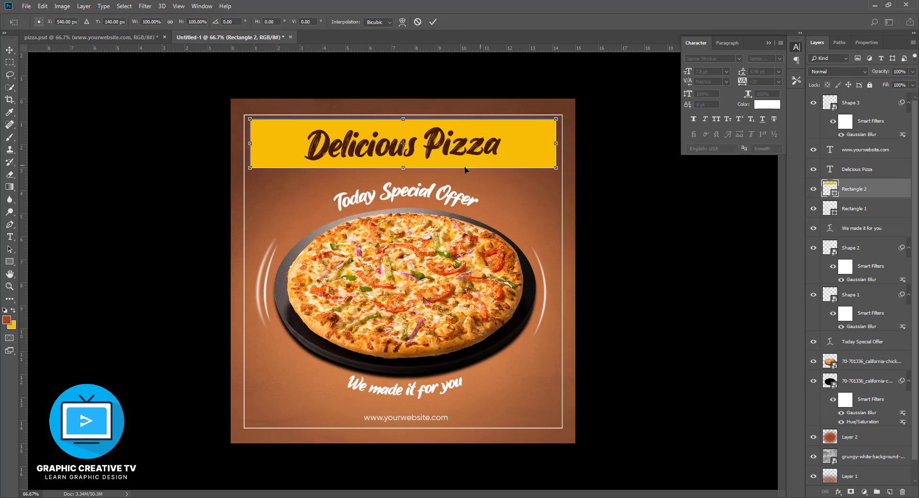
left_click_drag(251, 143, 244, 143)
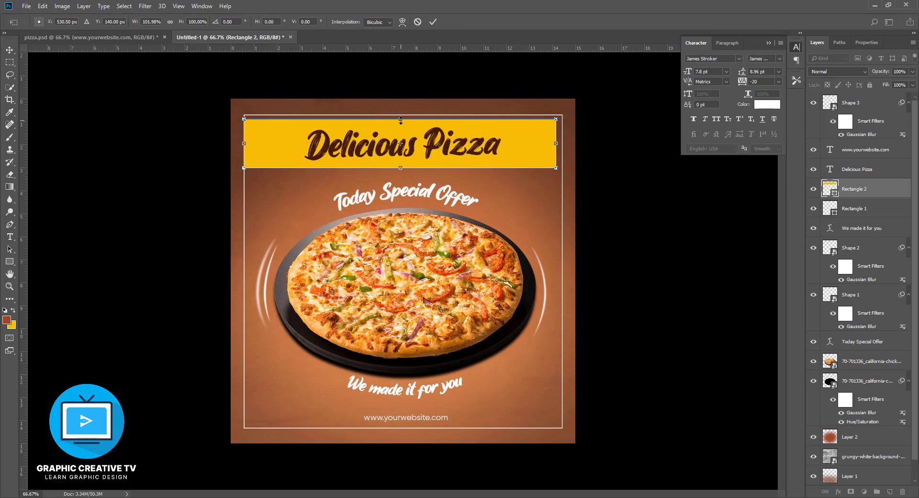
left_click_drag(401, 119, 401, 115)
left_click_drag(559, 140, 563, 141)
key("Return")
left_click(631, 220)
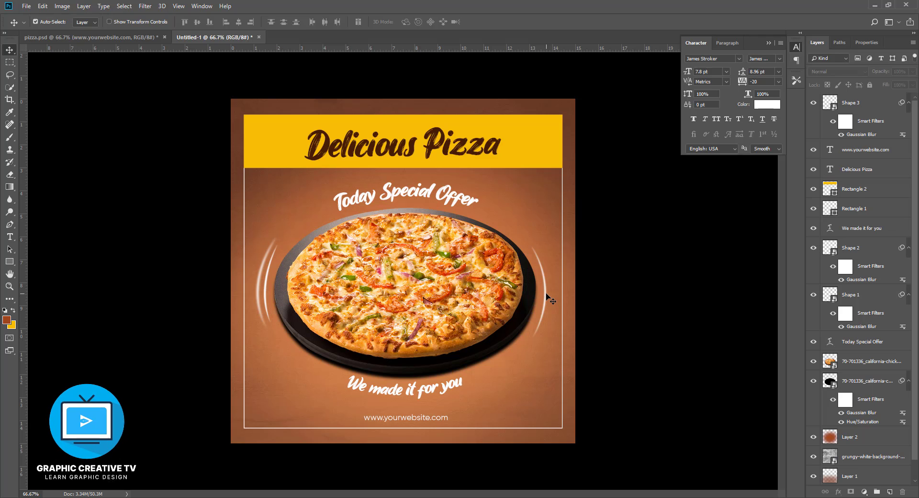
- Group the pizza and its shadow layer and centre the group horizontally on the canvas
left_click(504, 294)
left_click(858, 381, "shift")
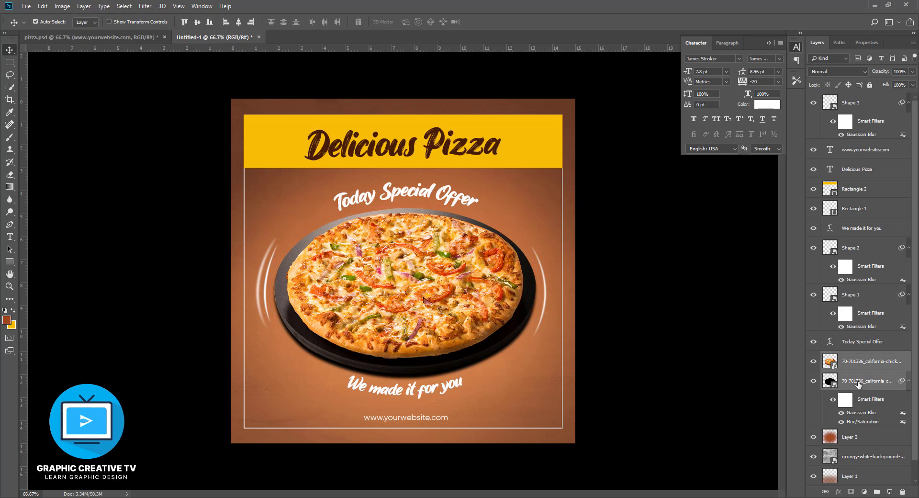
key("ctrl+g")
key("ctrl+a")
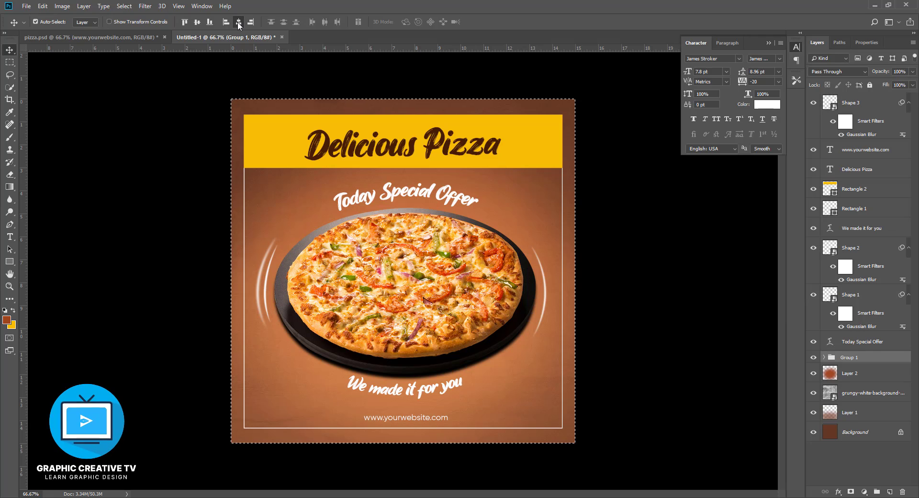
left_click(239, 22)
key("ctrl")
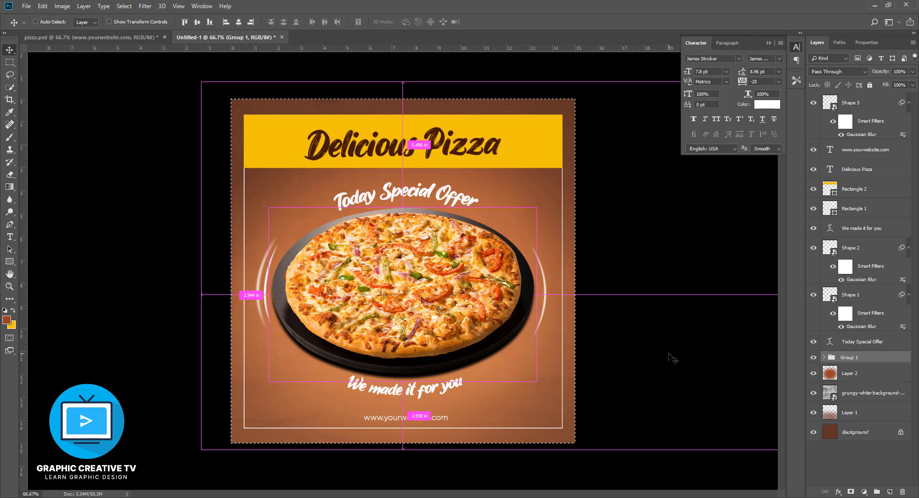
key("ctrl+d")
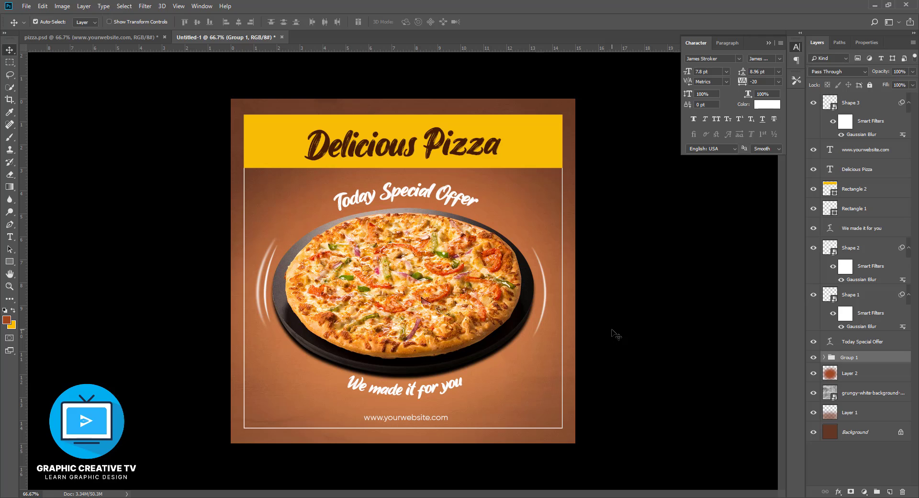
left_click_drag(434, 424, 545, 116)
left_click_drag(544, 151, 539, 422)
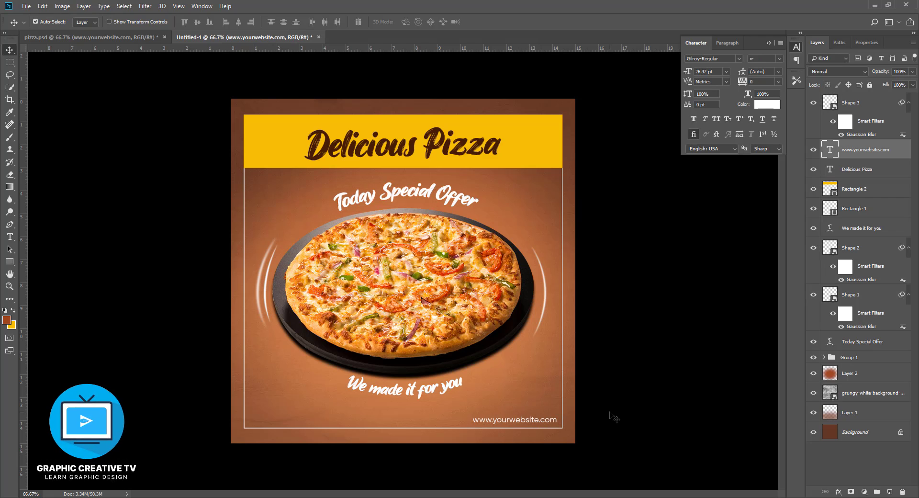
key("Down")
key("f")
key("f")
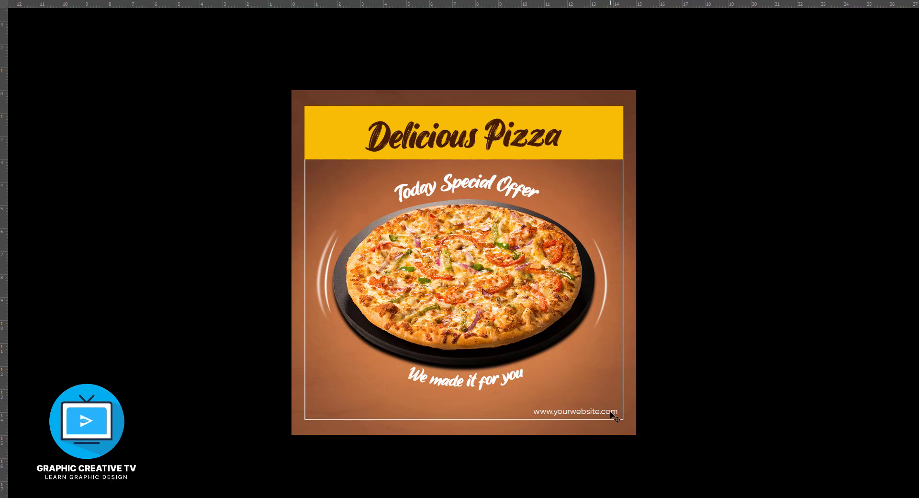
key("f")
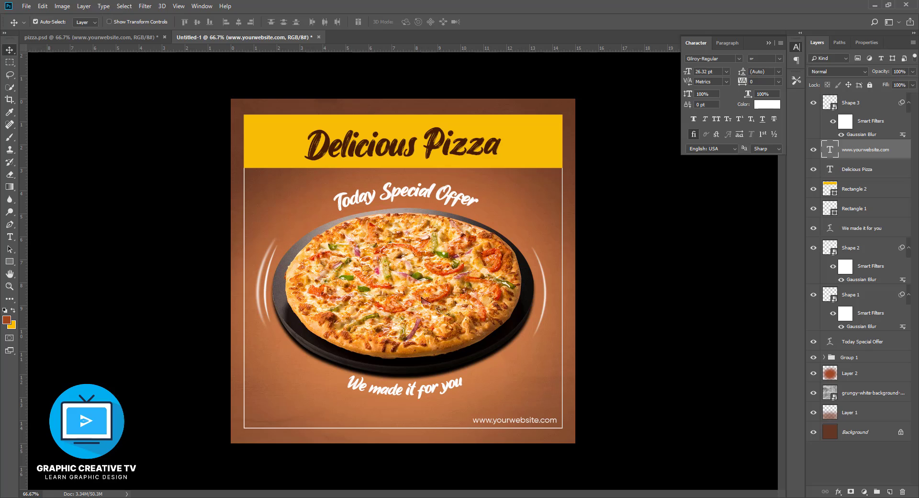
- Duplicate the pizza layer and try out the blend modes from Darken through Soft Light to Hard Light on the copy
left_click(643, 298)
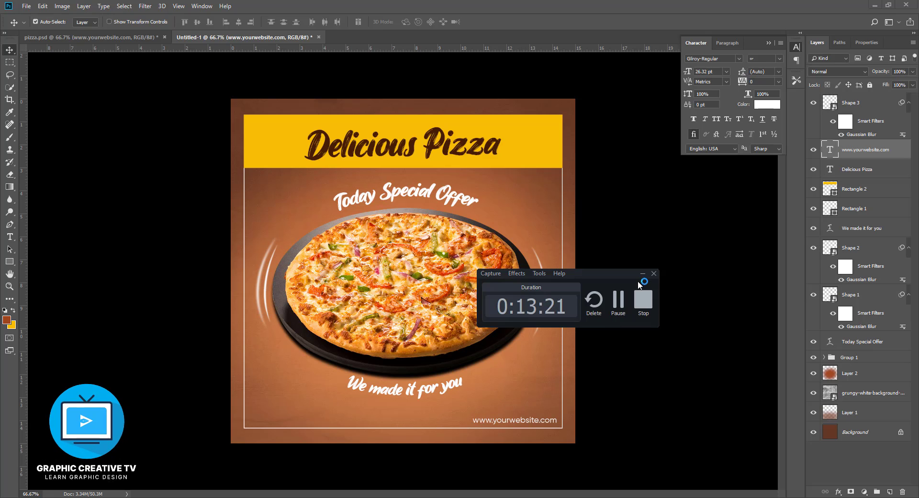
left_click(474, 301)
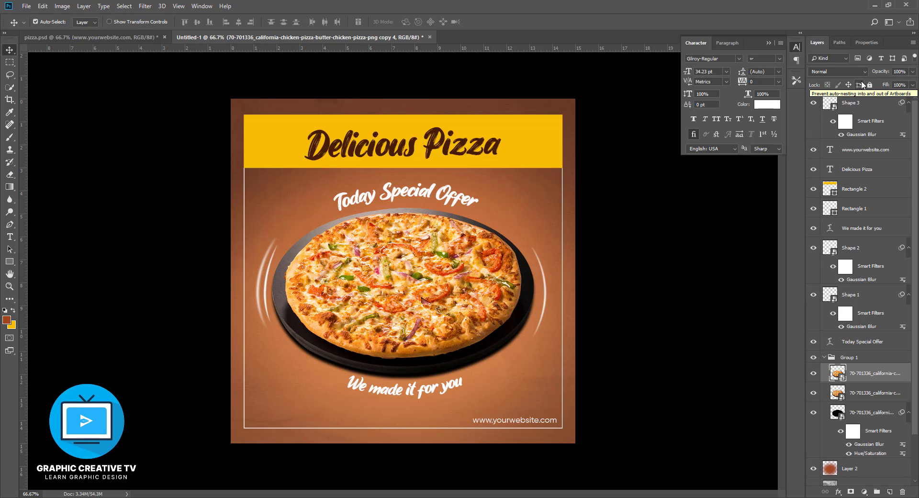
key("Down")
key("Down")
key("Down")
key("Down")
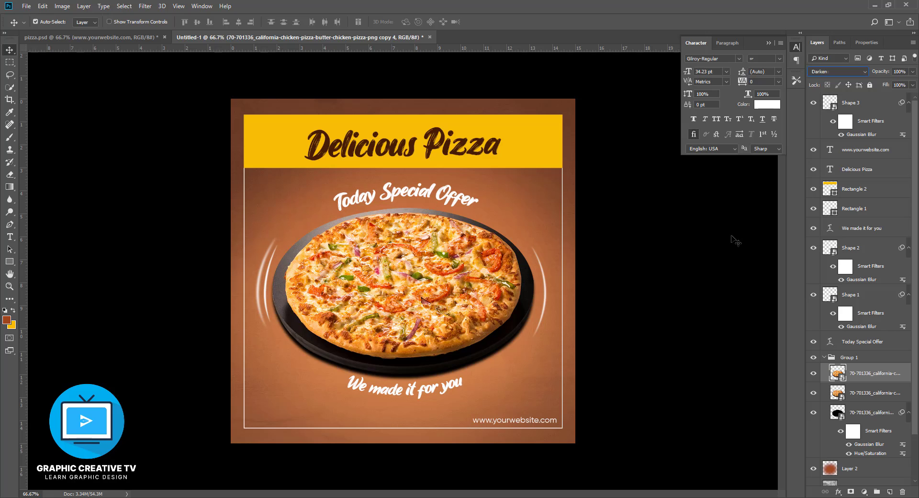
key("Down")
key("Down")
key("Down")
key("Down")
key("Down")
key("Down")
key("Down")
key("Down")
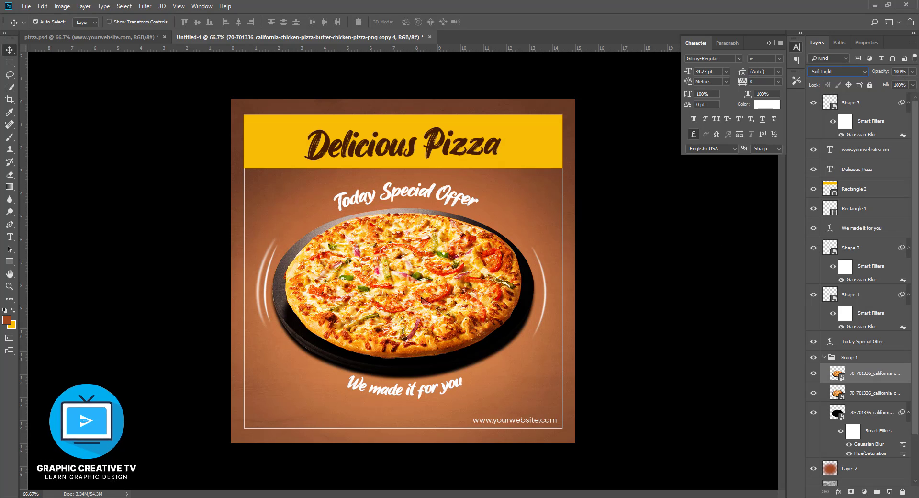
key("Down")
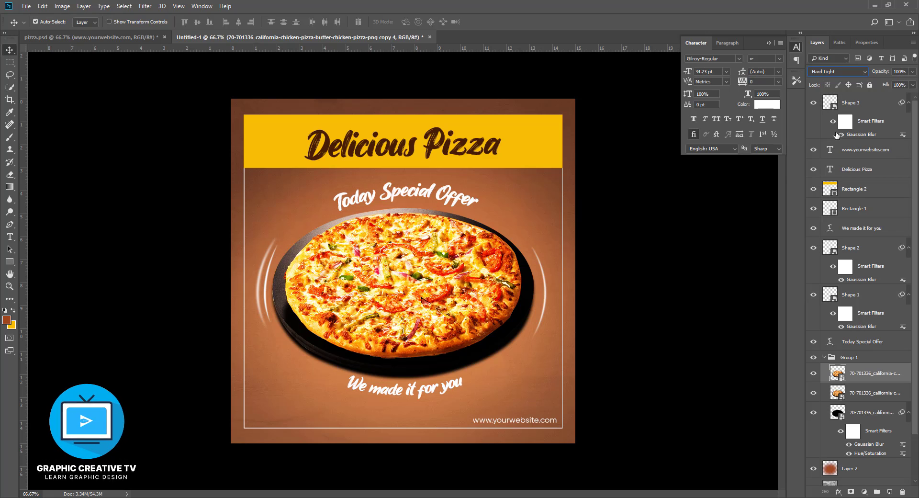
- Compare Soft Light on the pizza copy, settle on the Overlay blend mode and lower the copy's opacity to 18%
left_click(833, 73)
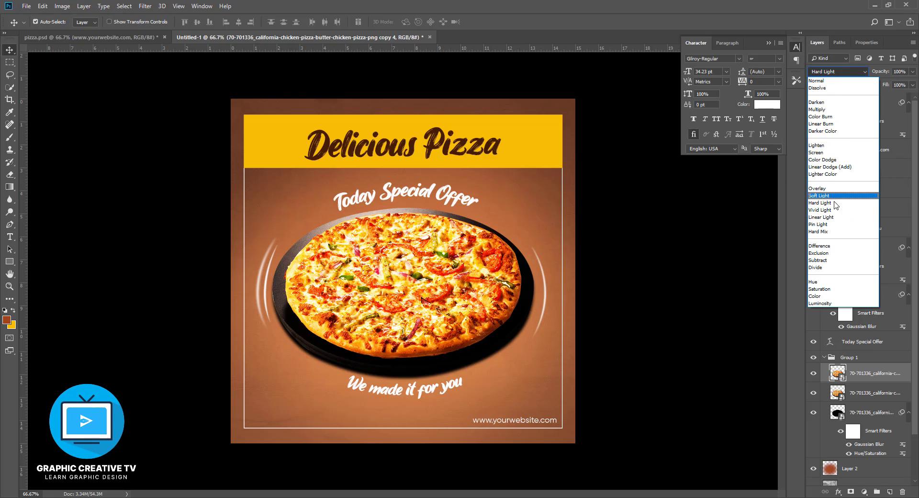
left_click(831, 197)
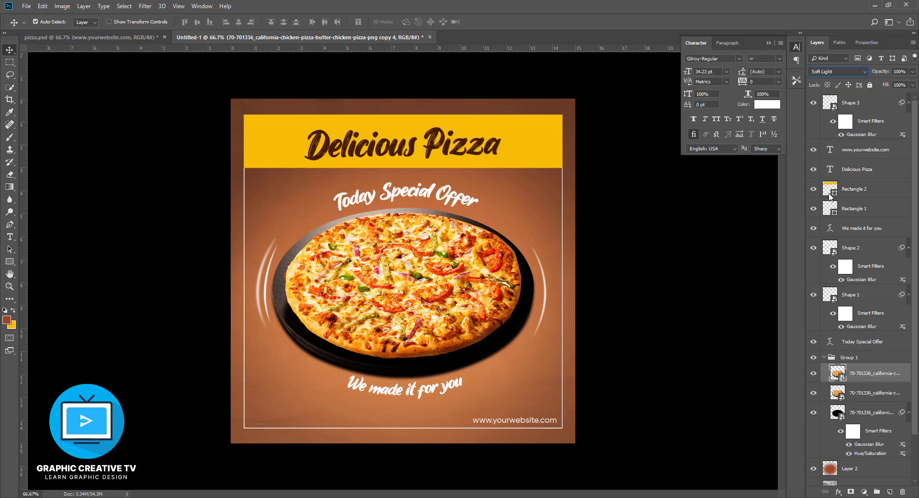
left_click(843, 72)
left_click(835, 195)
left_click(831, 73)
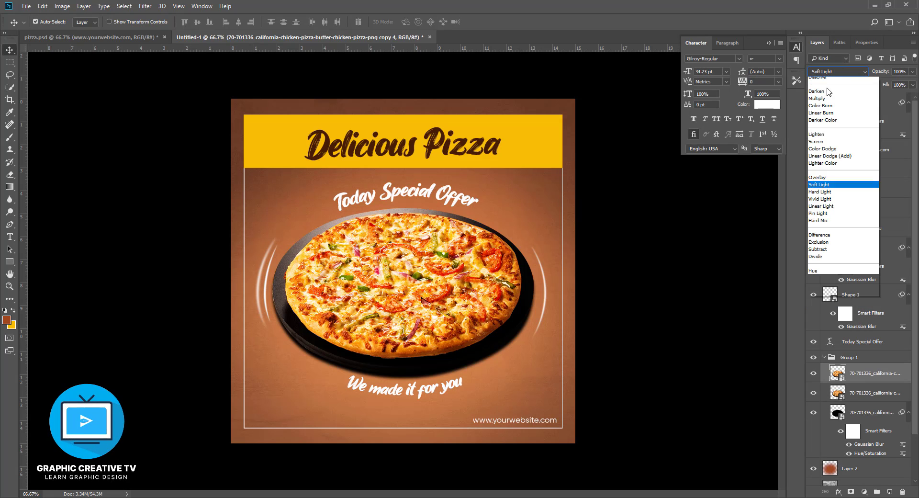
left_click(823, 190)
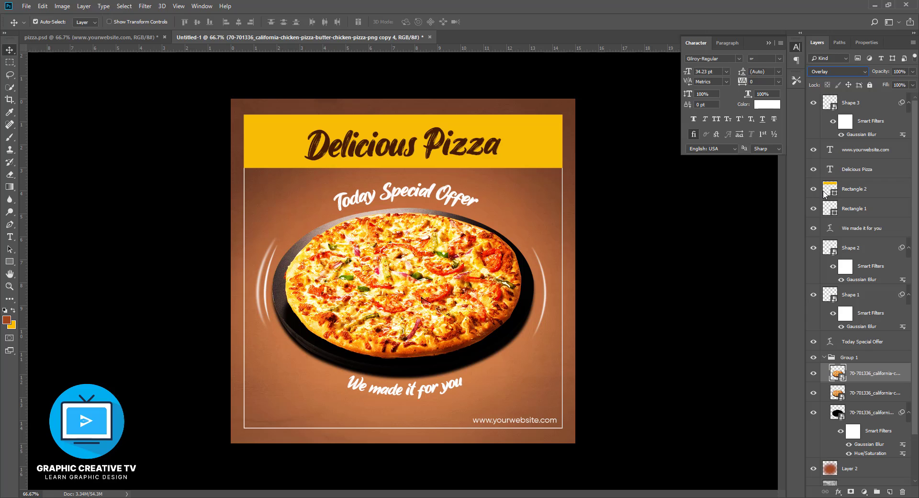
left_click(911, 71)
left_click_drag(912, 83, 878, 88)
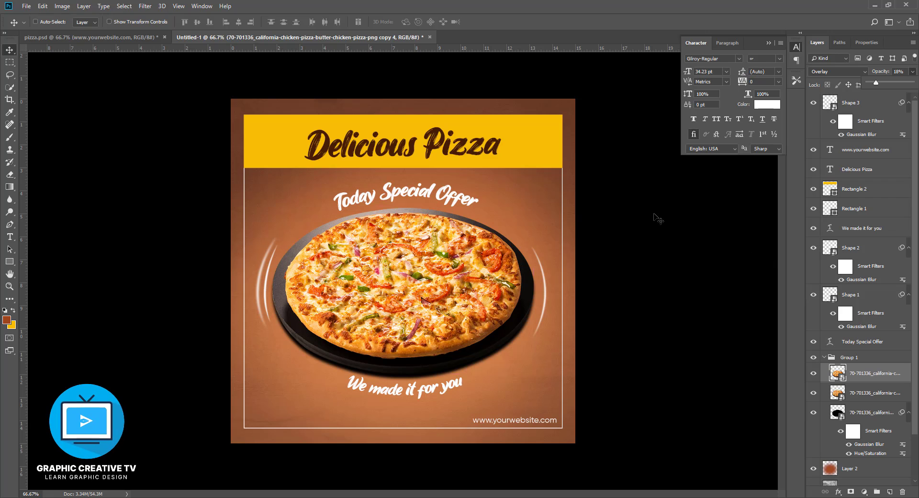
left_click(622, 256, "ctrl")
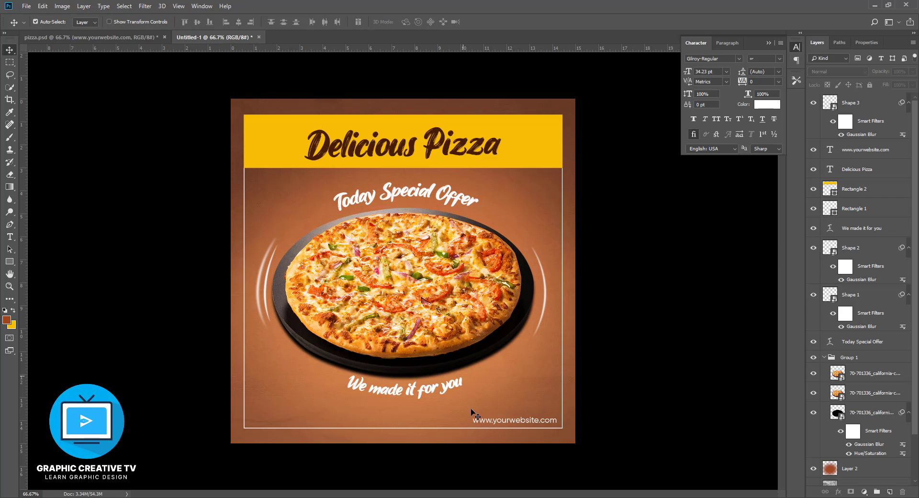
left_click_drag(506, 425, 506, 421)
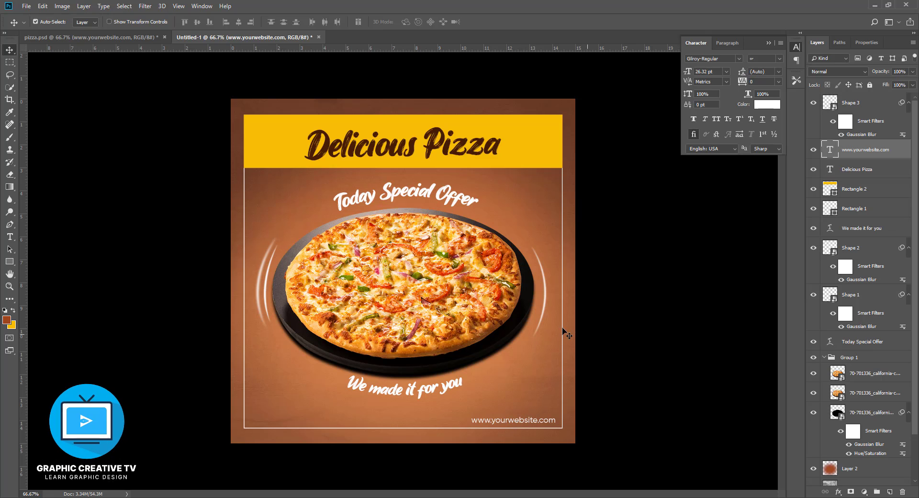
left_click(475, 304)
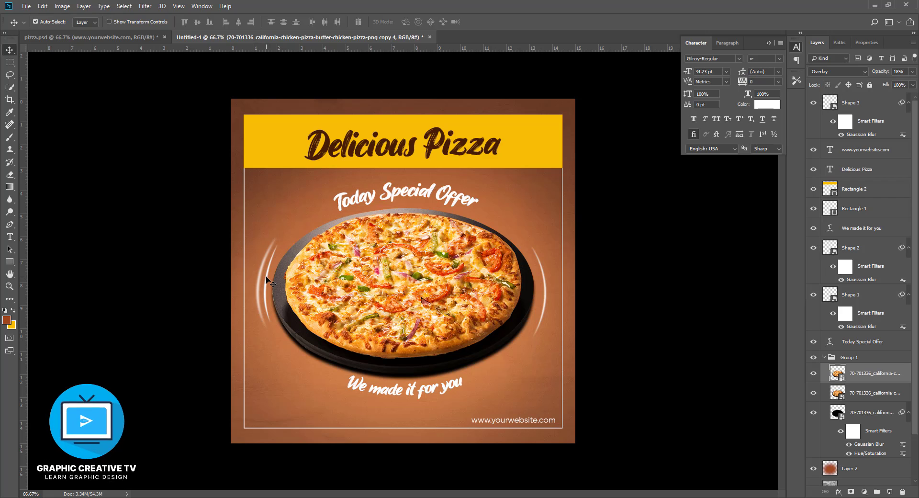
left_click(266, 280)
left_click(854, 291, "shift")
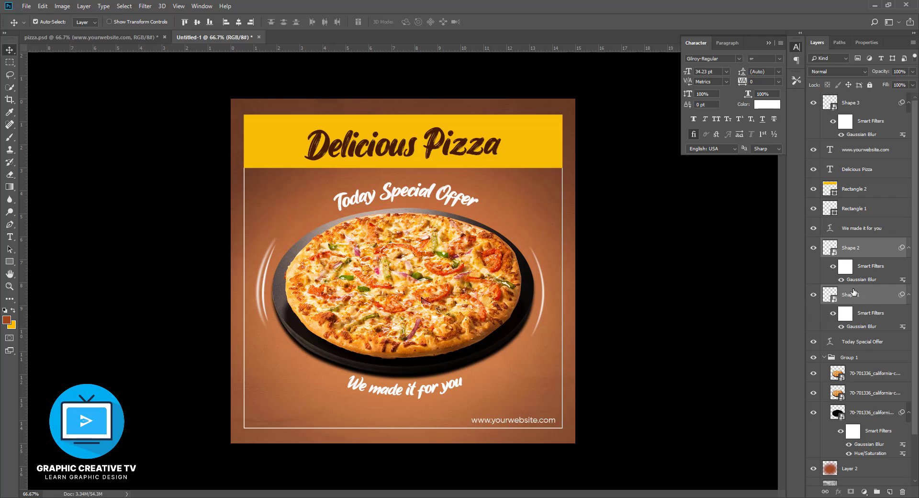
left_click(661, 319)
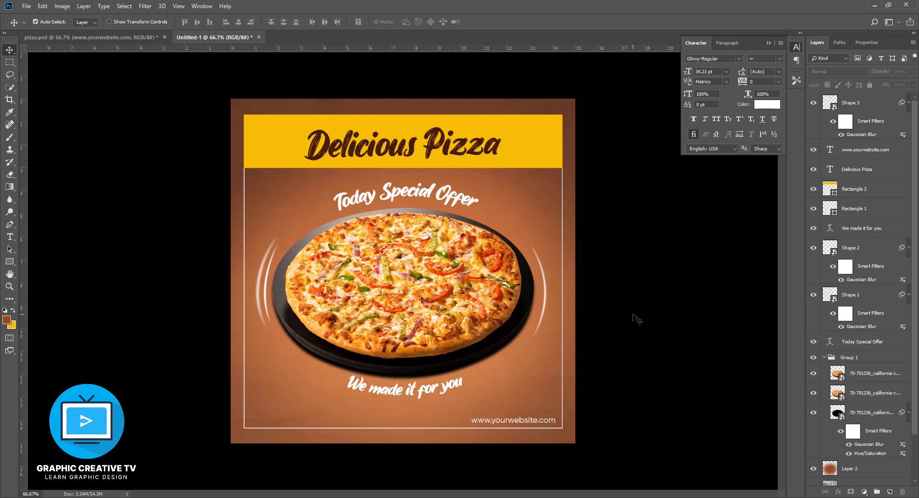
- Add a Multiply drop shadow to the yellow title banner with 21% opacity, 101° angle, 12 px distance, 21% spread and 13 px size
left_click(520, 162)
left_click(836, 491)
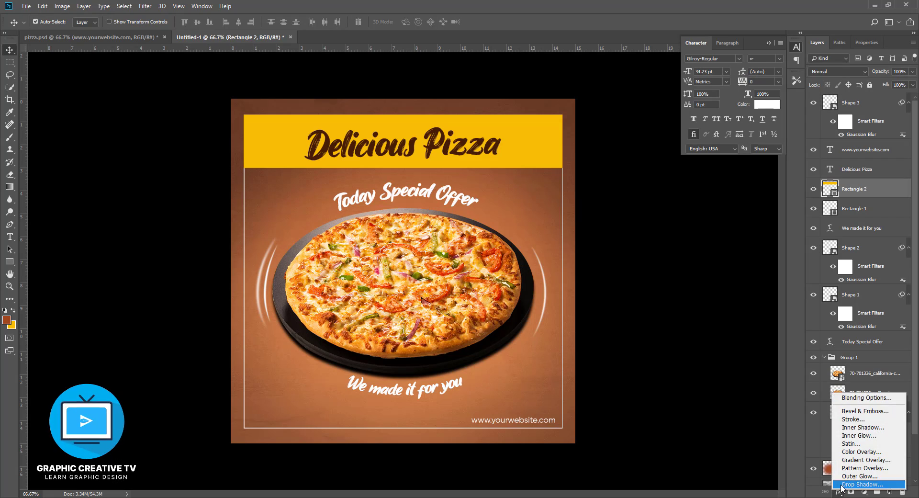
left_click(857, 488)
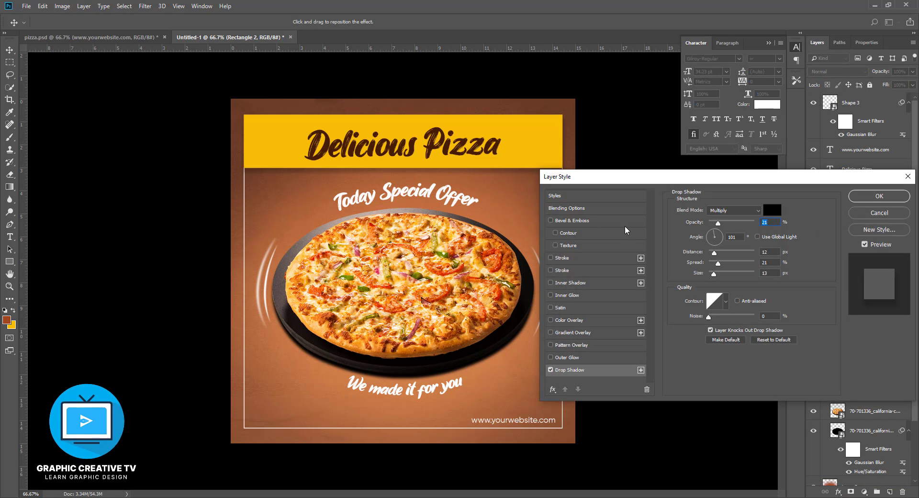
left_click(884, 201)
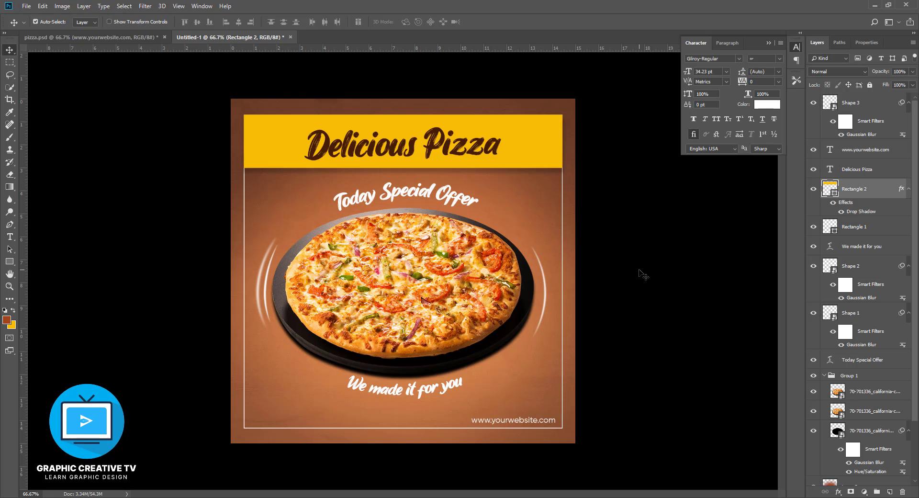
- Preview the finished pizza post in full-screen mode and return to the standard workspace
key("f")
key("f")
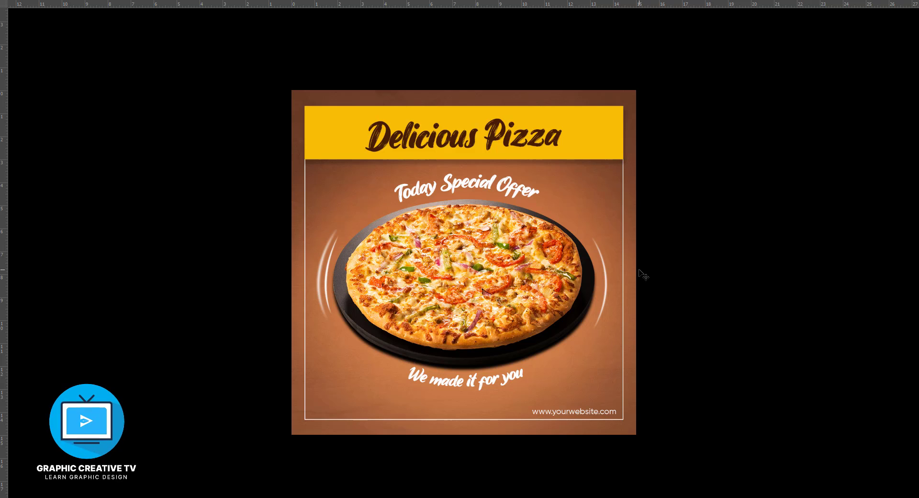
key("f")
key("ctrl")
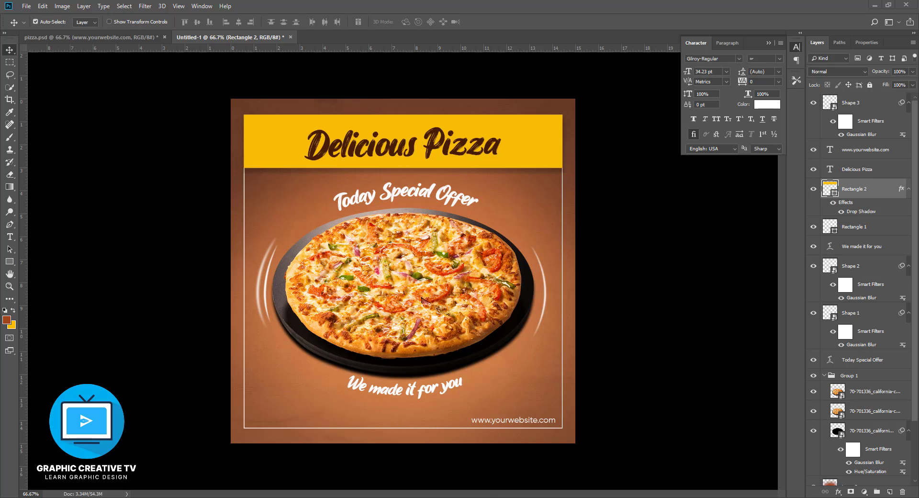
left_click(642, 304)
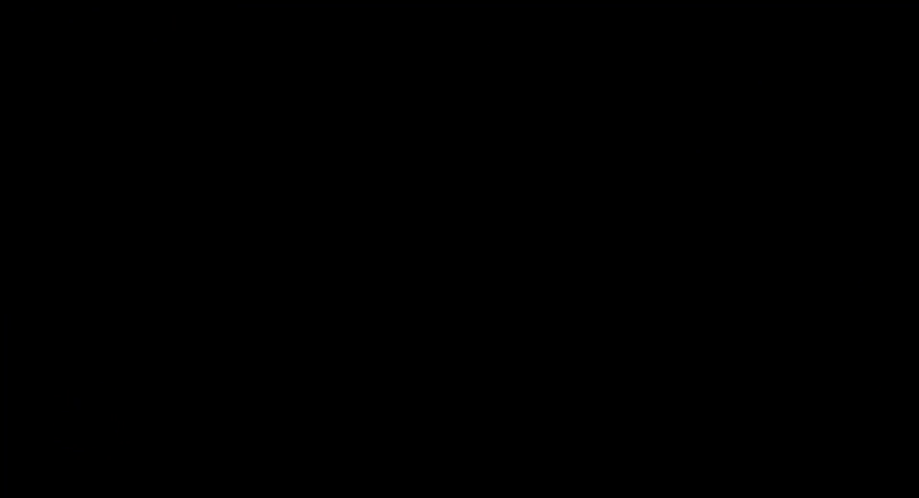